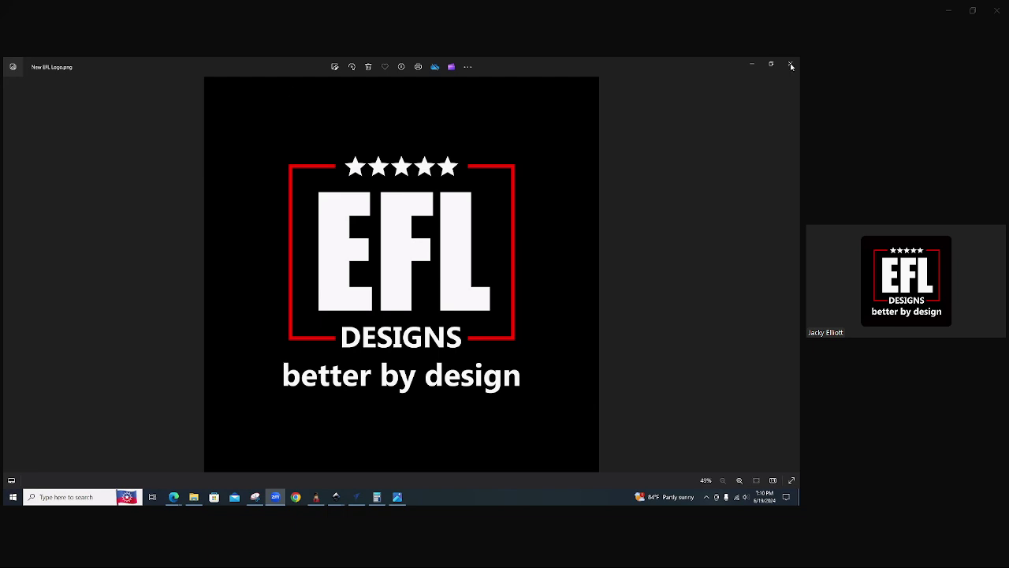
- Close the logo image and switch to the xLights layout window
key(alt+F4)
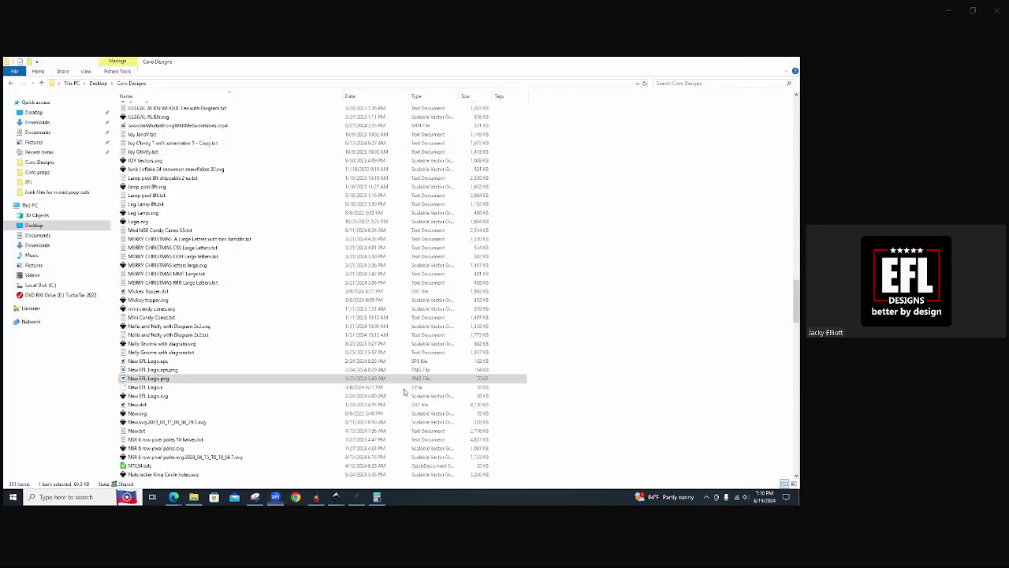
key(alt+Tab)
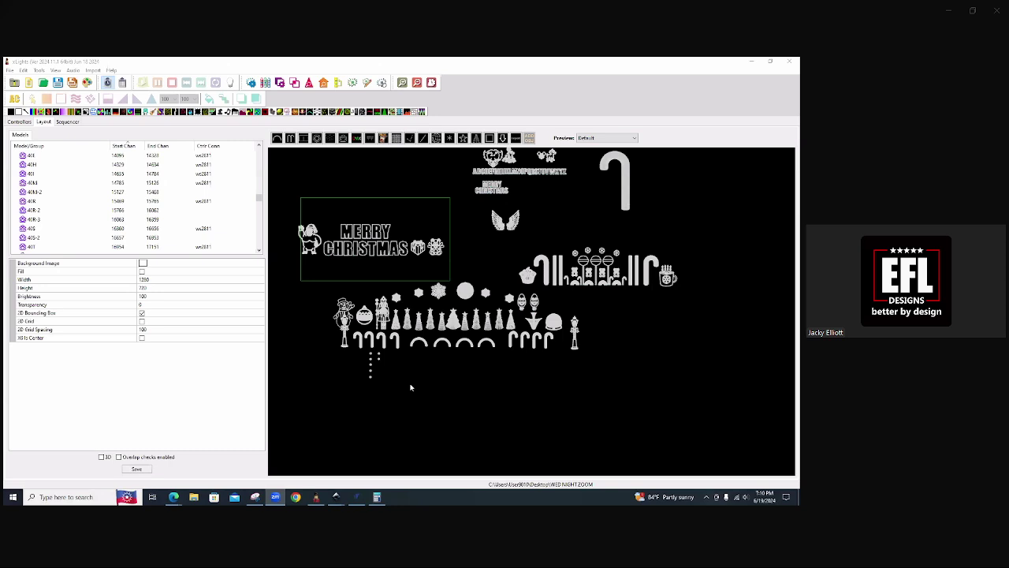
scroll(465, 400, down, 1)
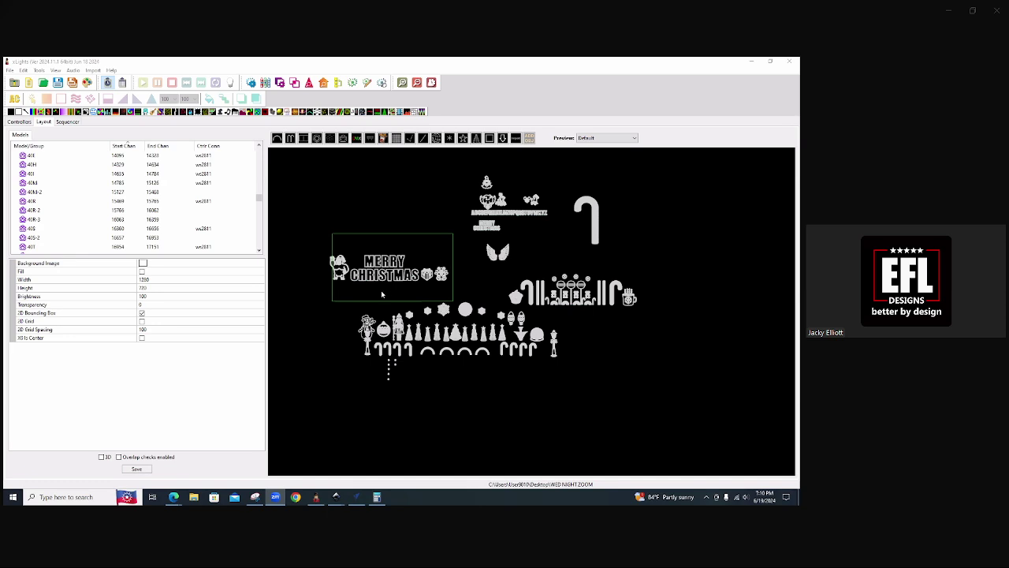
scroll(404, 286, up, 1)
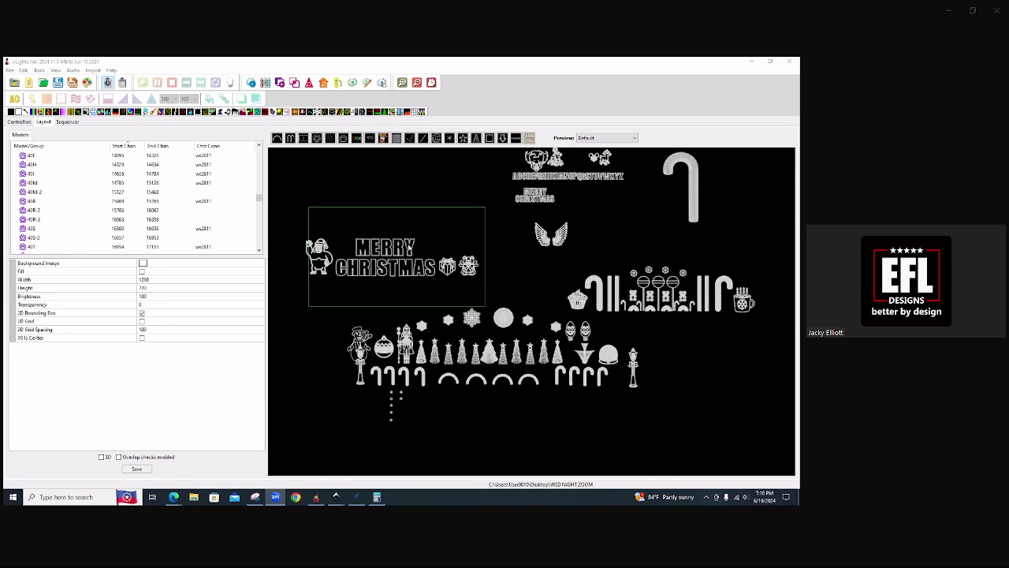
scroll(410, 250, up, 1)
- Open the state definitions of the A in the large CHRISTMAS lettering and add a state model named Static
click(473, 300)
scroll(711, 331, up, 3)
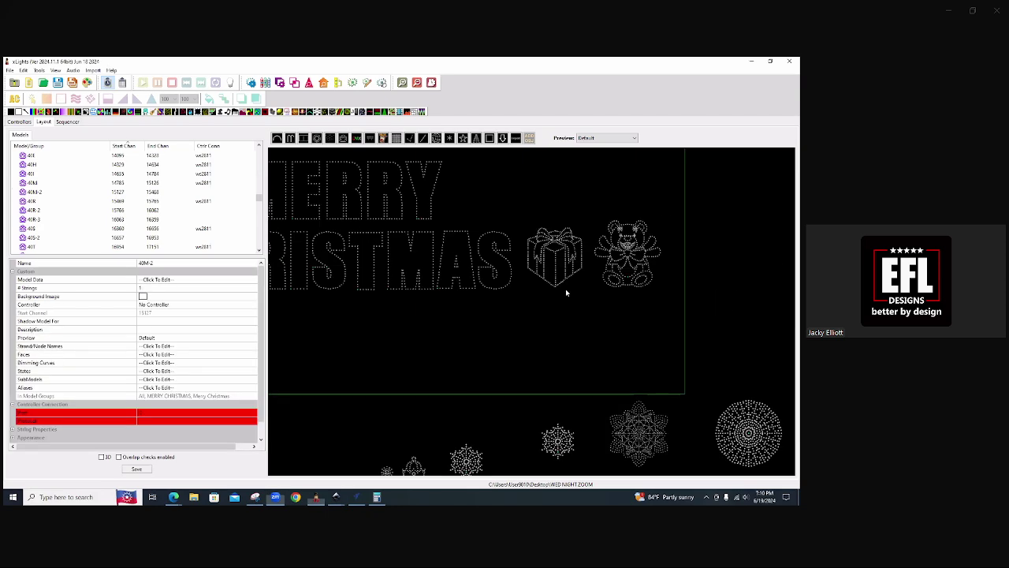
click(432, 280)
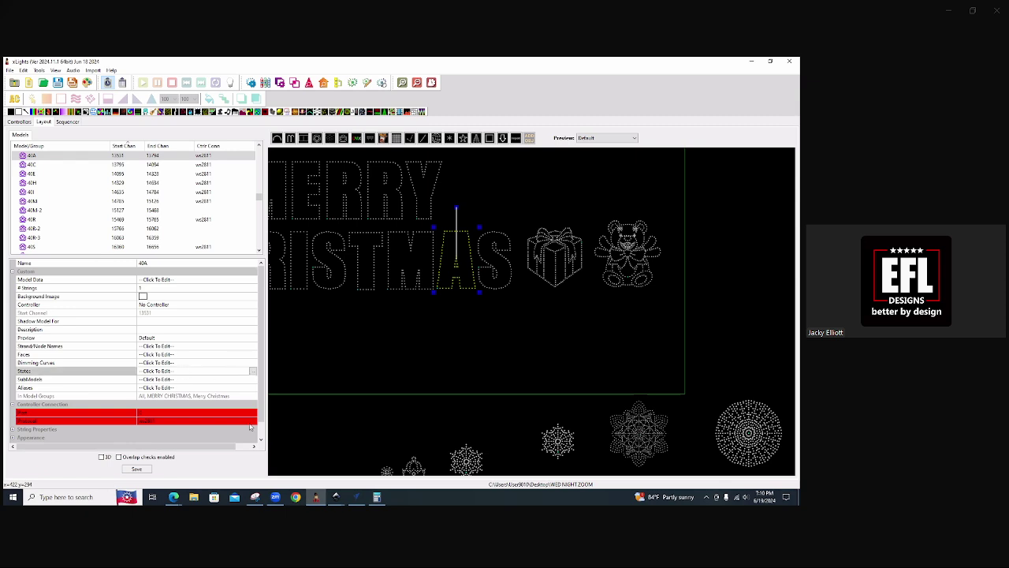
click(253, 370)
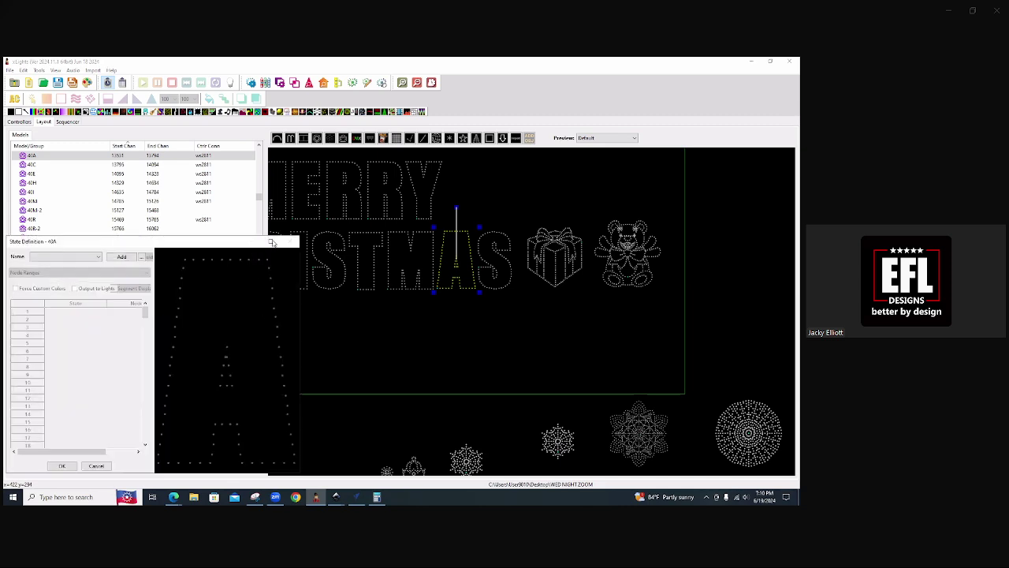
click(271, 241)
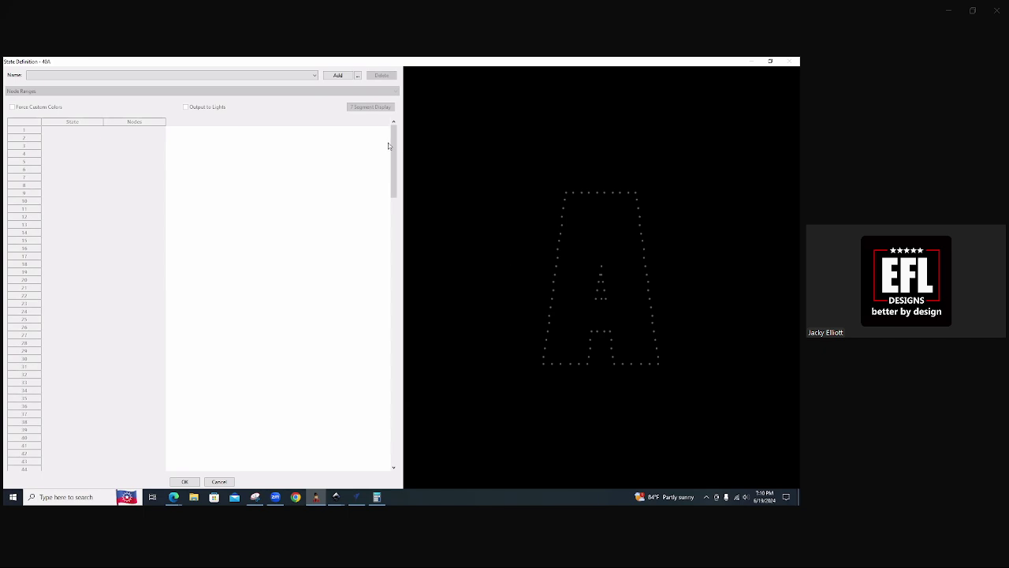
click(338, 75)
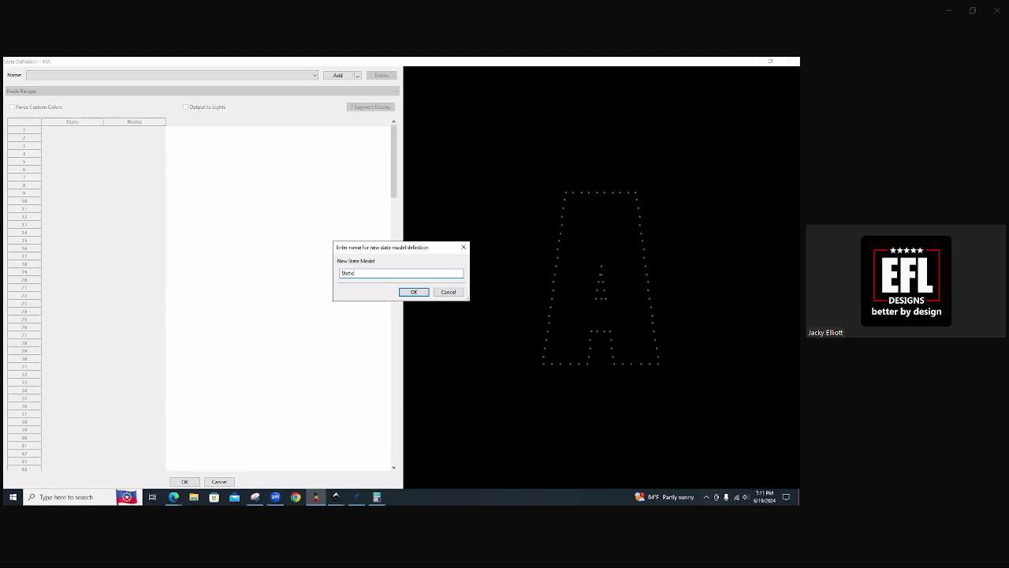
click(413, 292)
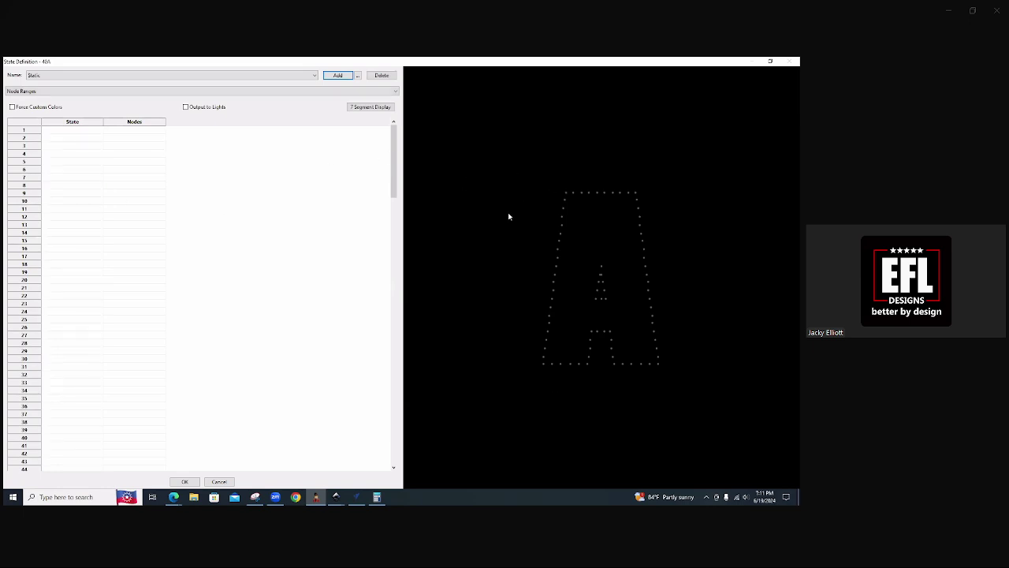
- Assign all nodes of the A to a state named all, force custom colors with red, and accept the definition
drag(472, 148, 718, 408)
click(57, 130)
text(all)
click(12, 106)
click(175, 128)
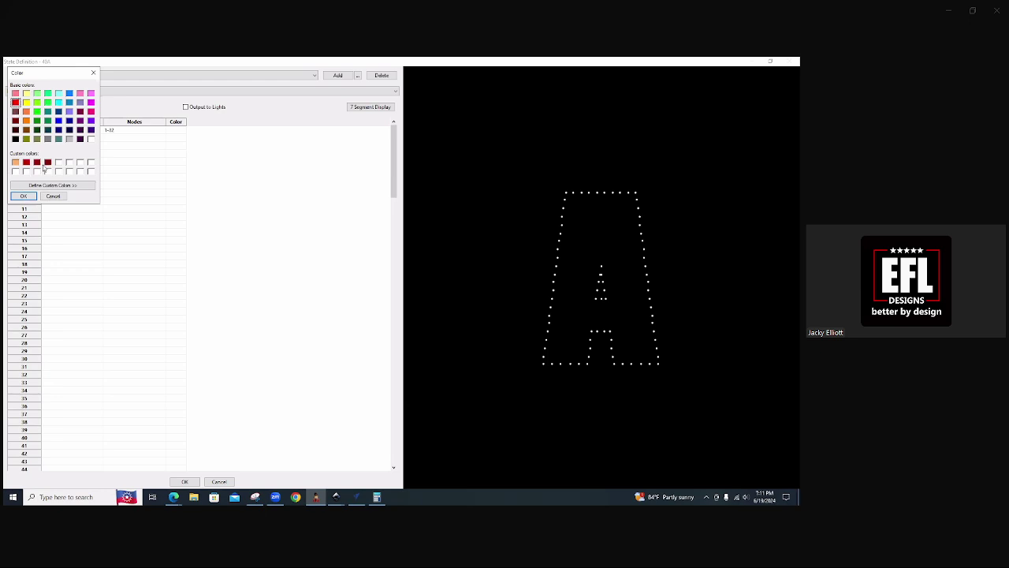
click(31, 197)
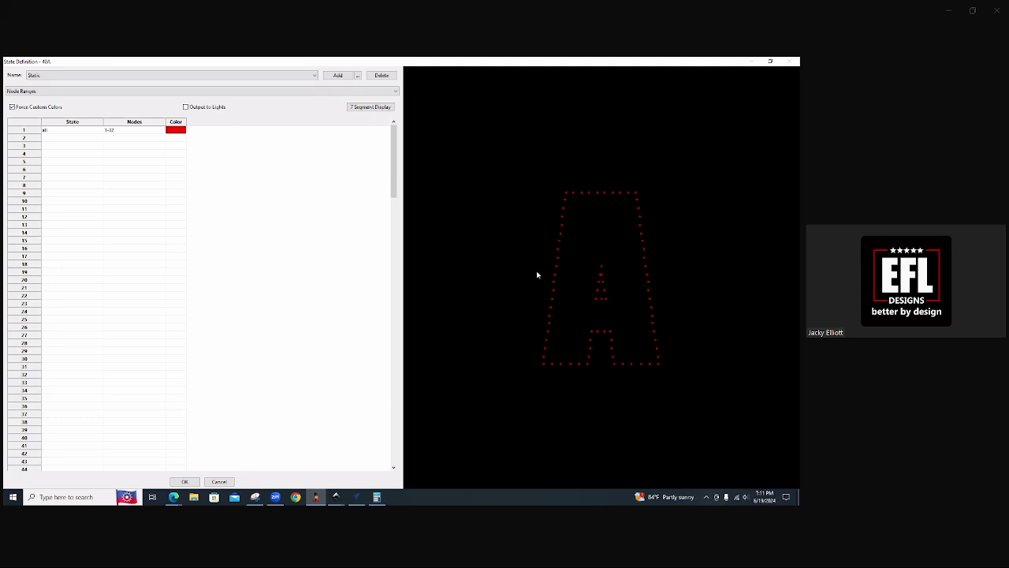
click(185, 482)
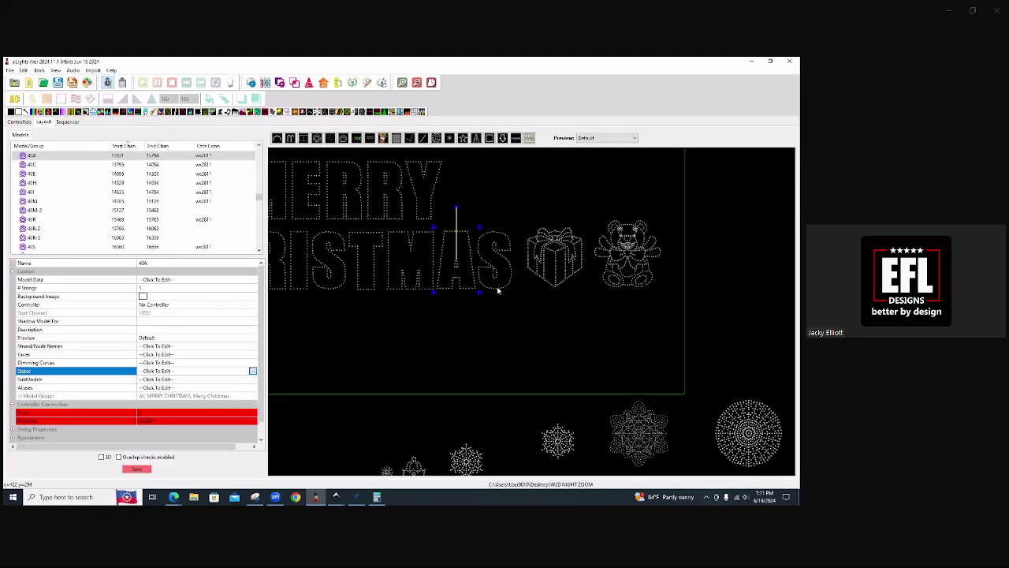
- Select the last S in the large CHRISTMAS lettering and open its state definitions in a maximized window
click(498, 291)
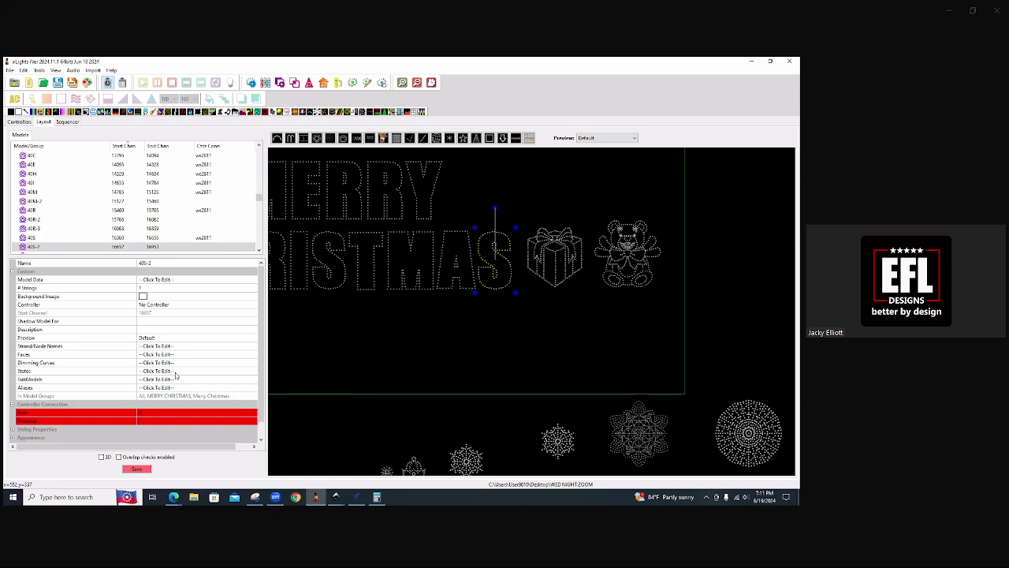
click(178, 372)
click(253, 371)
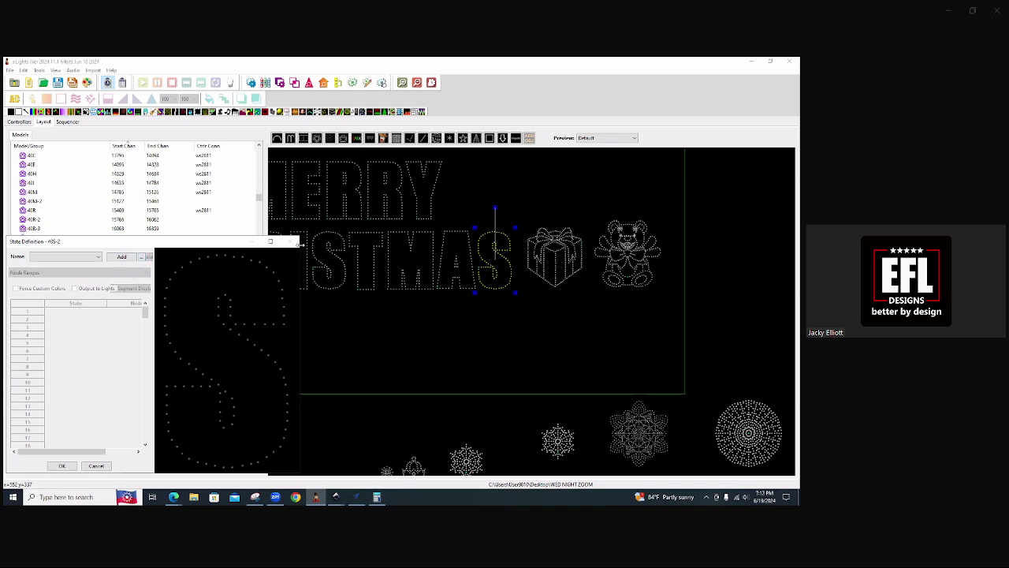
drag(301, 244, 462, 245)
click(432, 241)
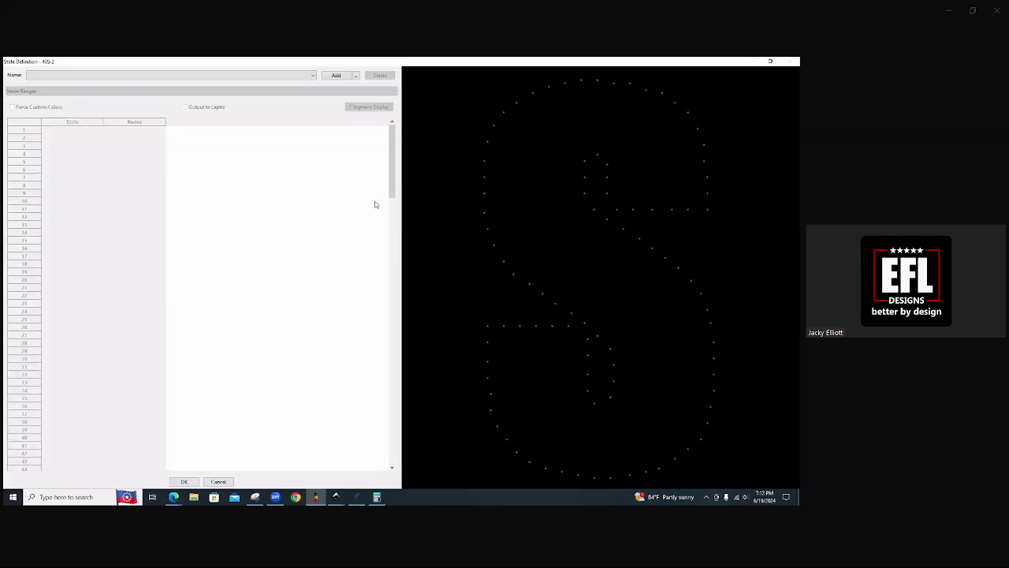
- Import the Static state definition from model 40S into the last S and accept it
click(355, 74)
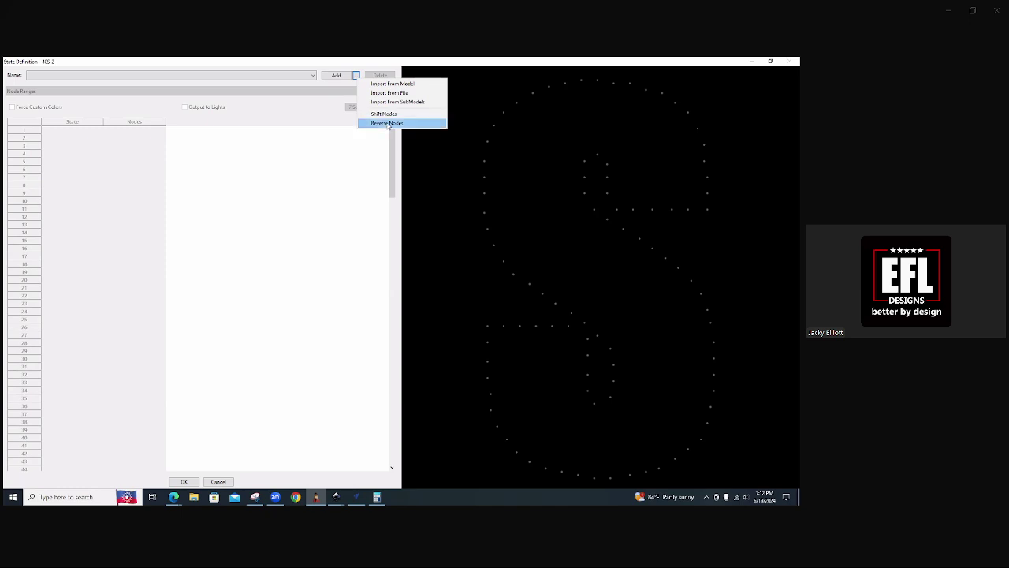
click(392, 84)
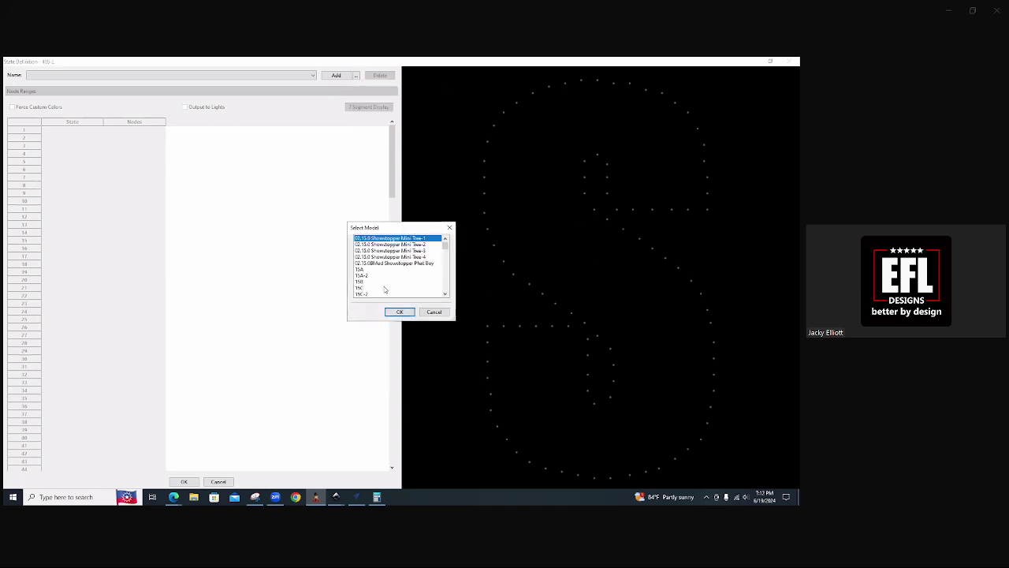
scroll(385, 288, down, 8)
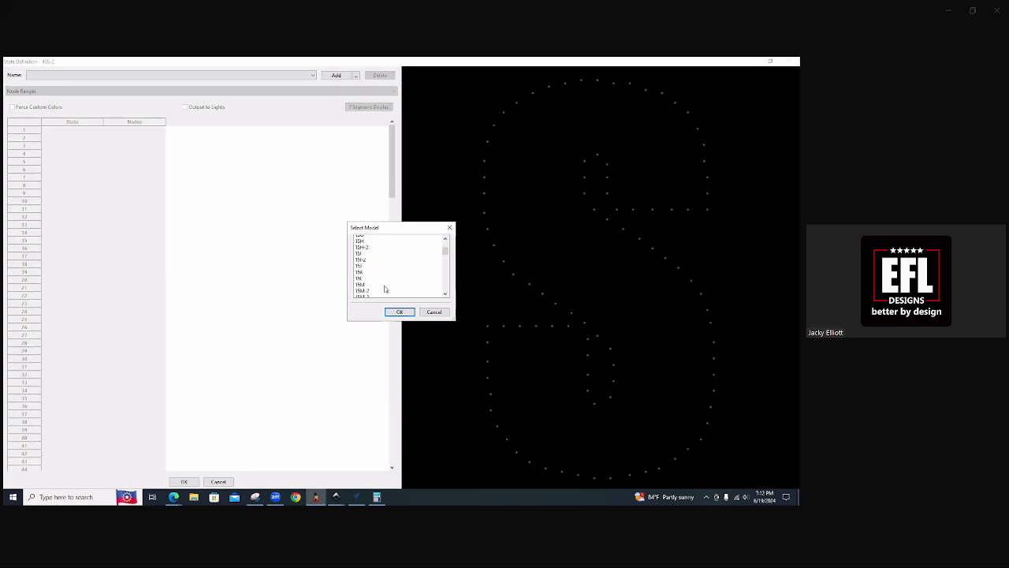
scroll(385, 289, down, 10)
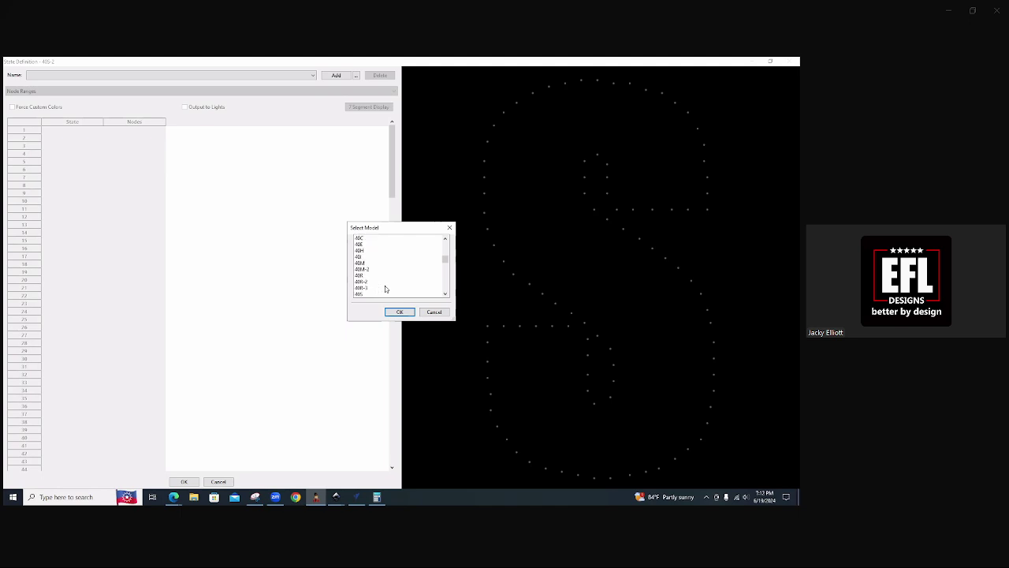
scroll(384, 289, down, 1)
click(361, 257)
click(399, 312)
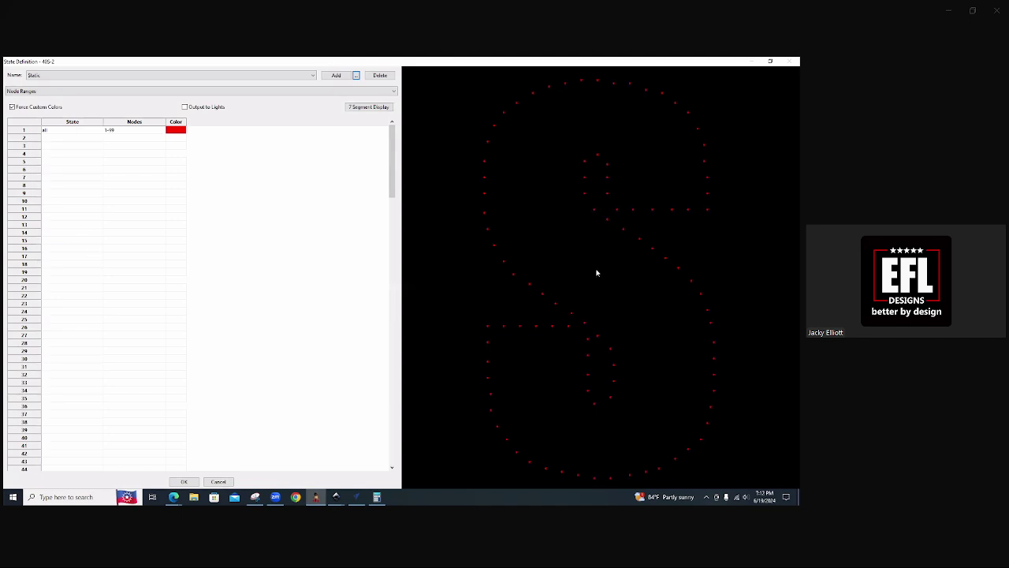
click(193, 484)
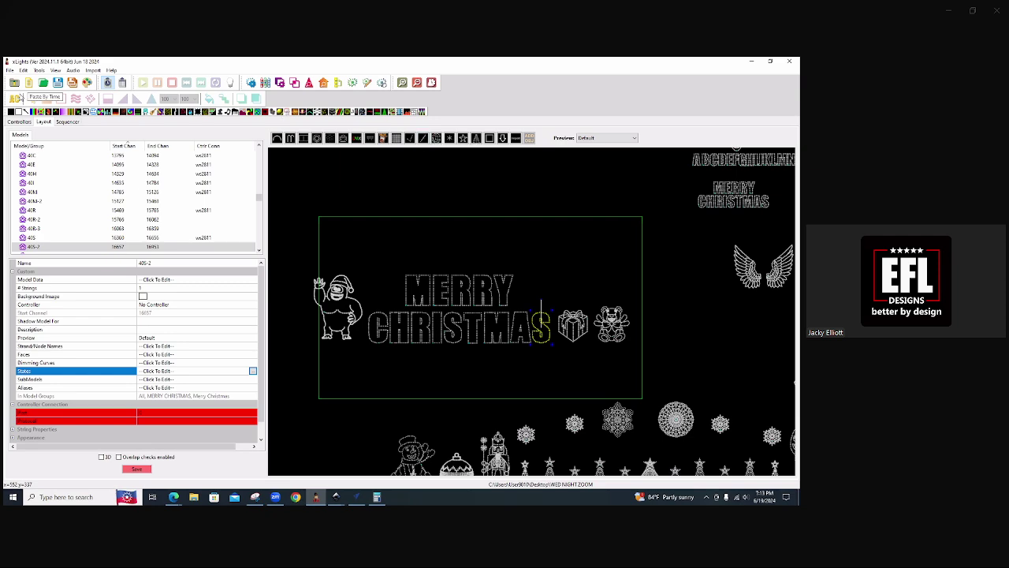
- Place a State effect on model 40S near the start of the sequence and close the Effect Assist pane
click(68, 122)
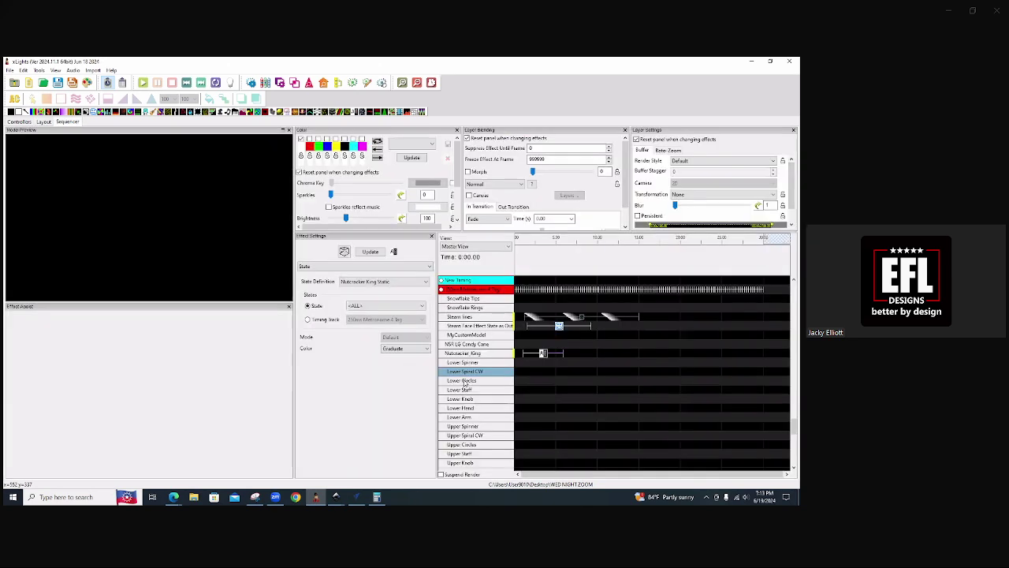
scroll(469, 394, down, 10)
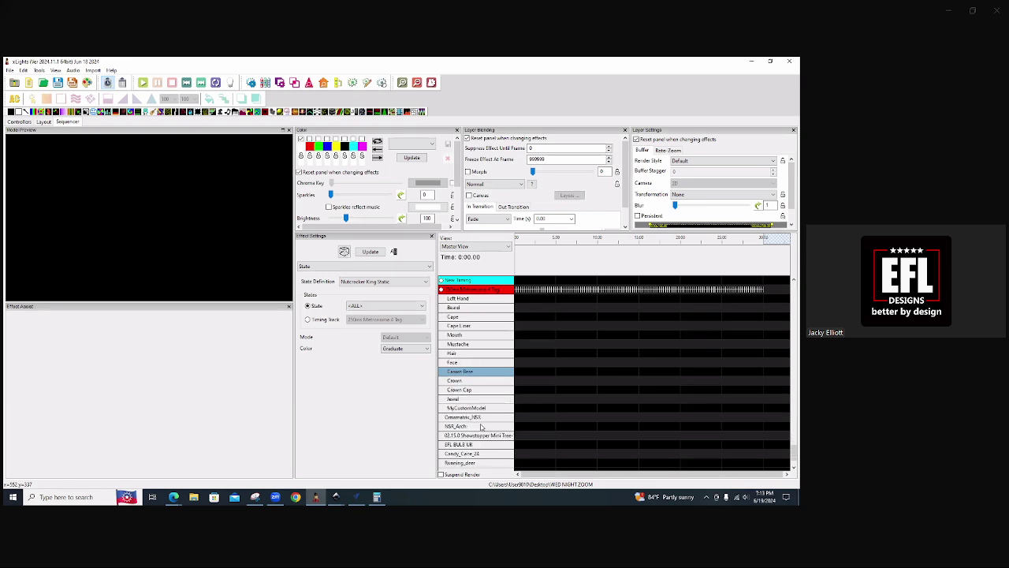
scroll(481, 427, down, 2)
scroll(481, 426, up, 10)
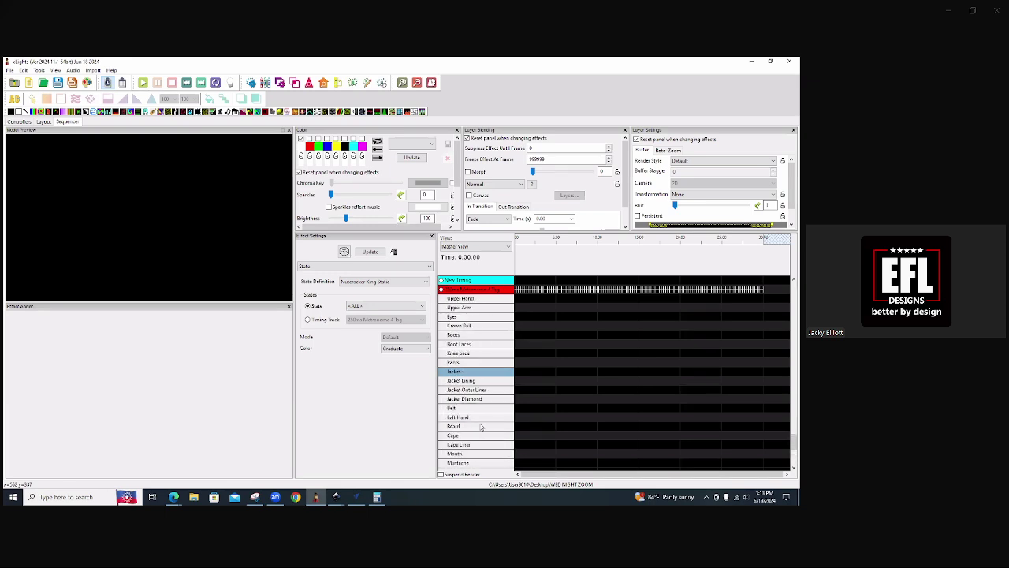
scroll(481, 426, down, 8)
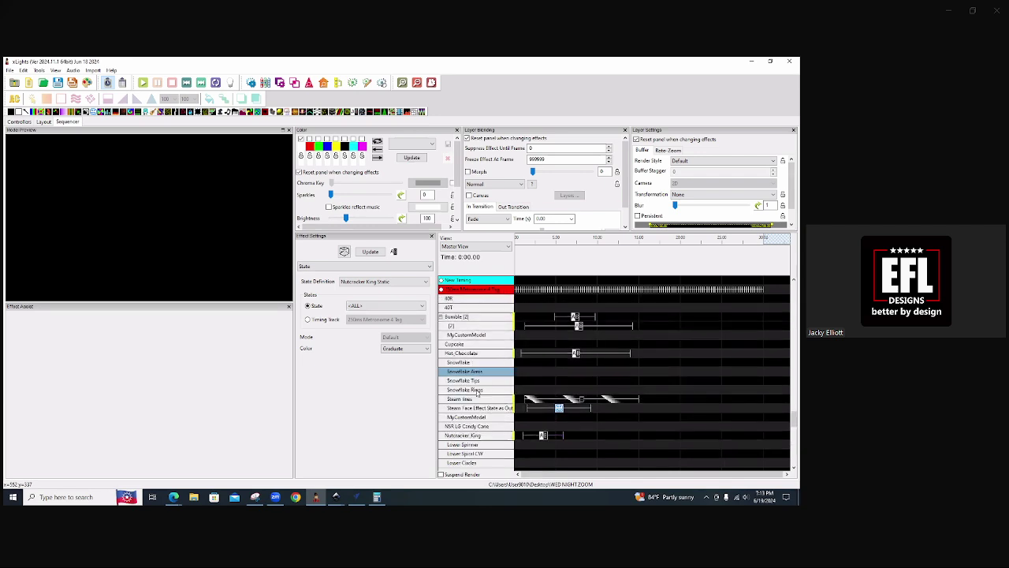
scroll(483, 394, up, 3)
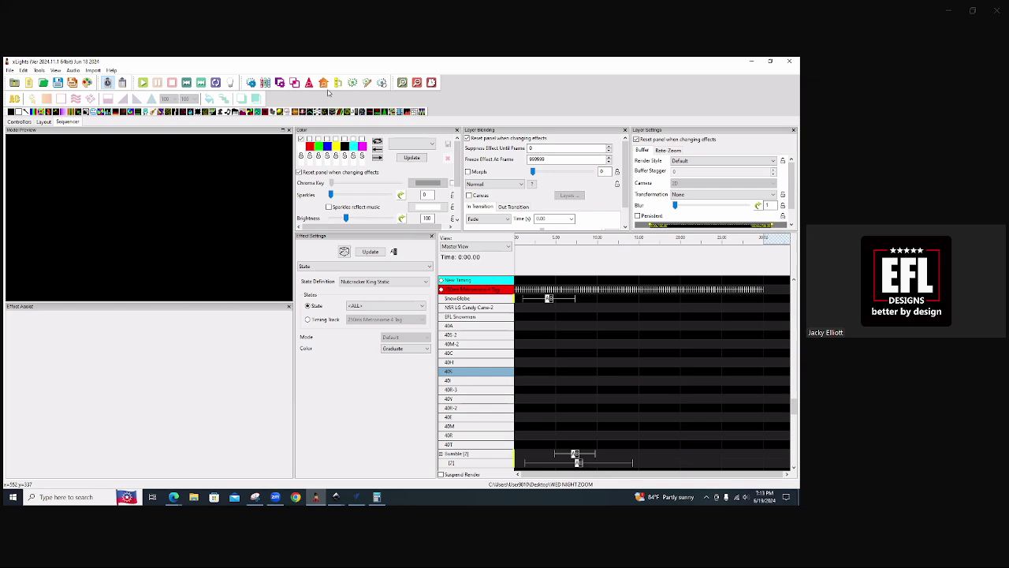
drag(357, 114, 524, 373)
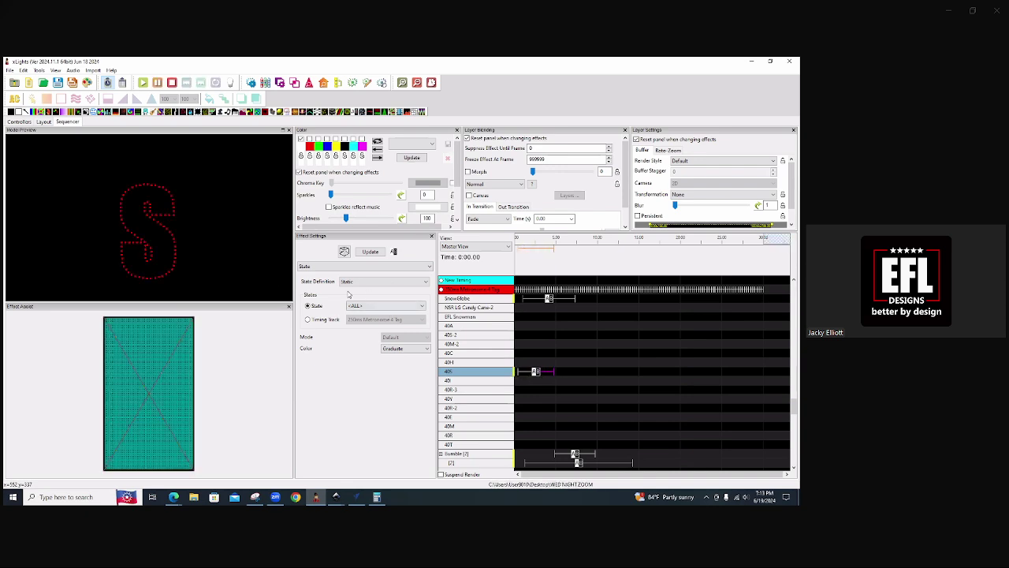
click(289, 307)
scroll(194, 420, down, 3)
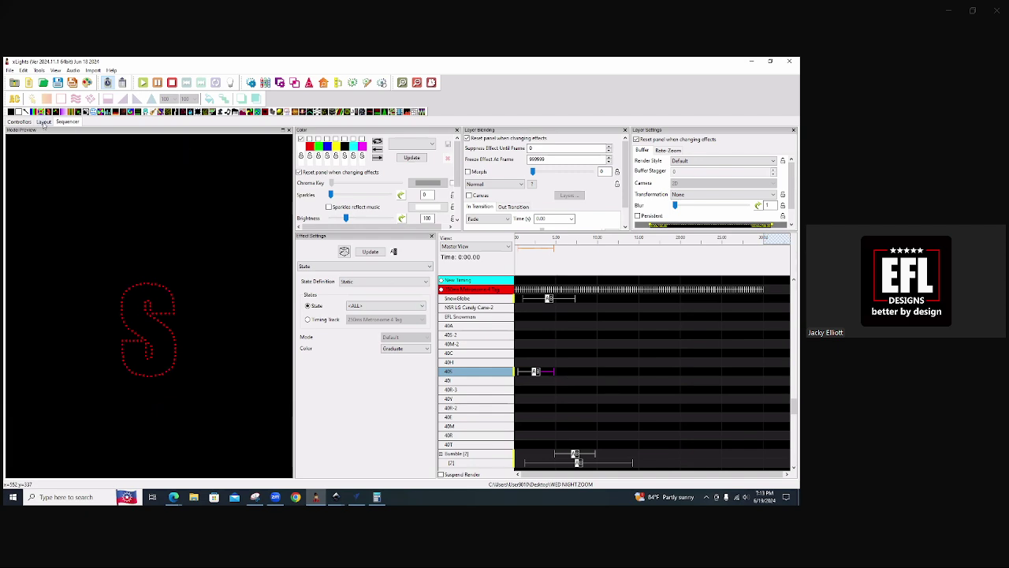
- Group all letters of the large MERRY CHRISTMAS lettering in the layout as MERRY CHRISTMAS 40 and save the layout
click(44, 123)
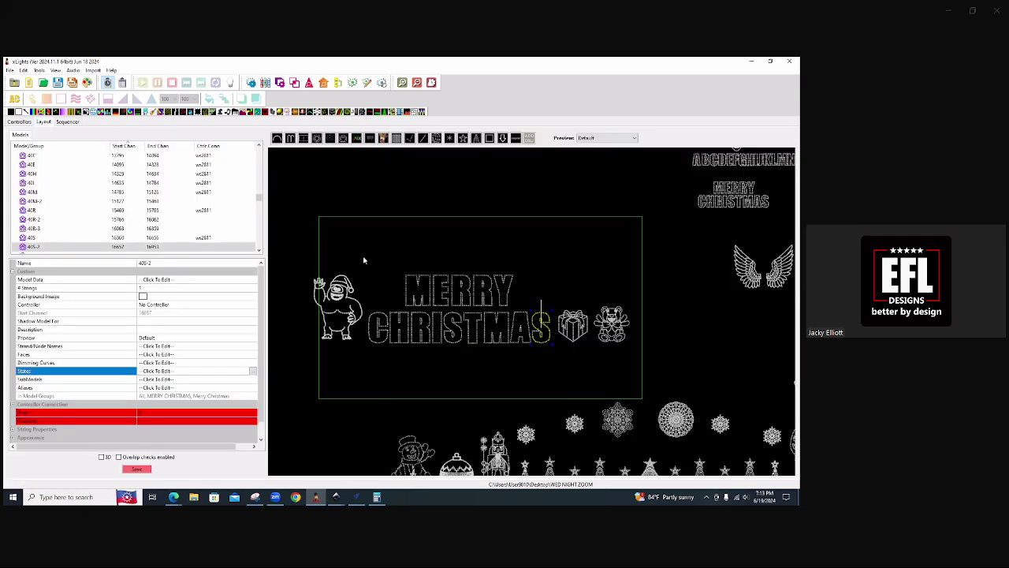
drag(389, 328, 557, 365)
click(558, 364)
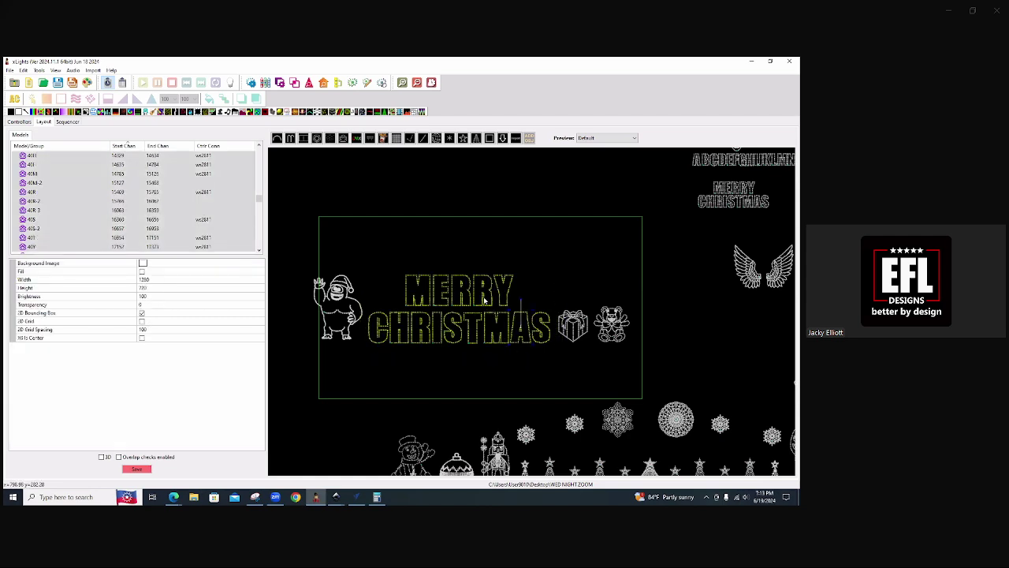
right_click(484, 299)
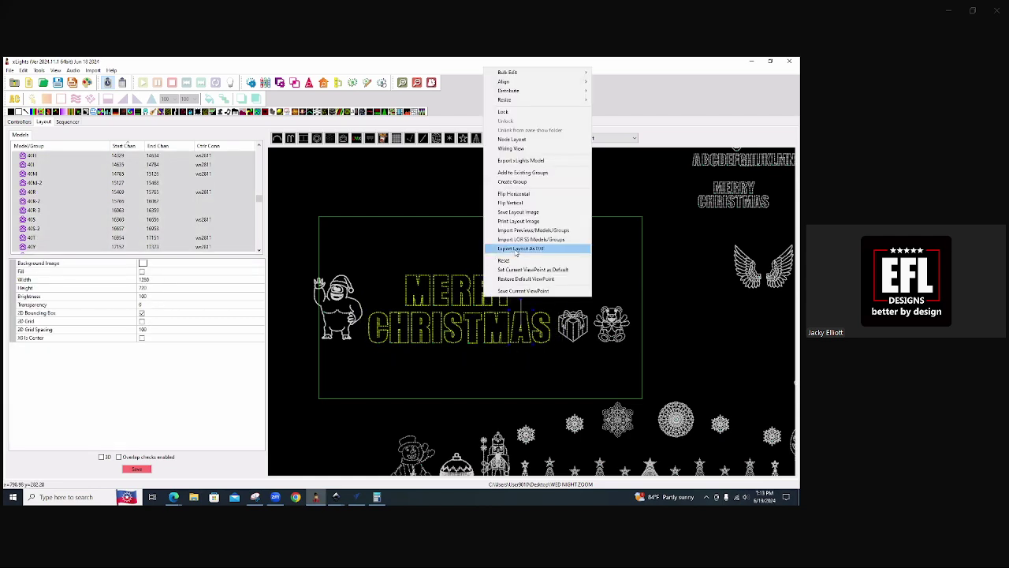
click(512, 182)
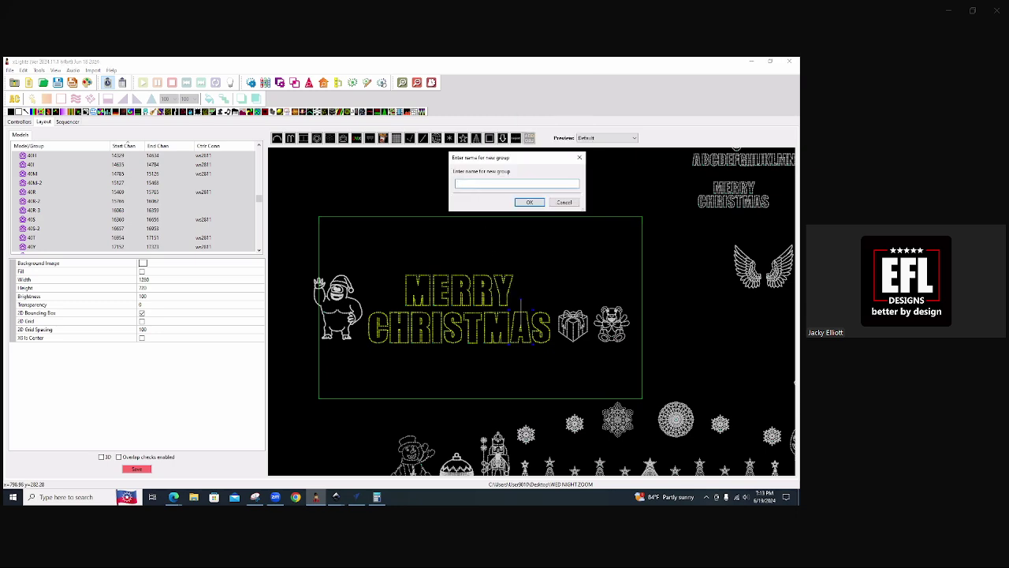
text(MER)
text(RY CHRISTMASAS 40)
click(530, 203)
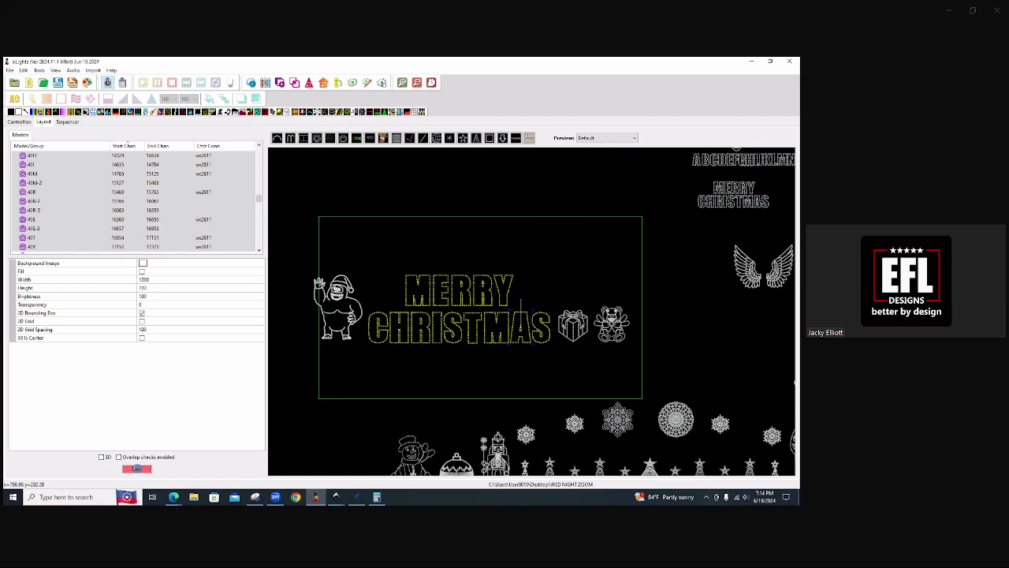
click(137, 470)
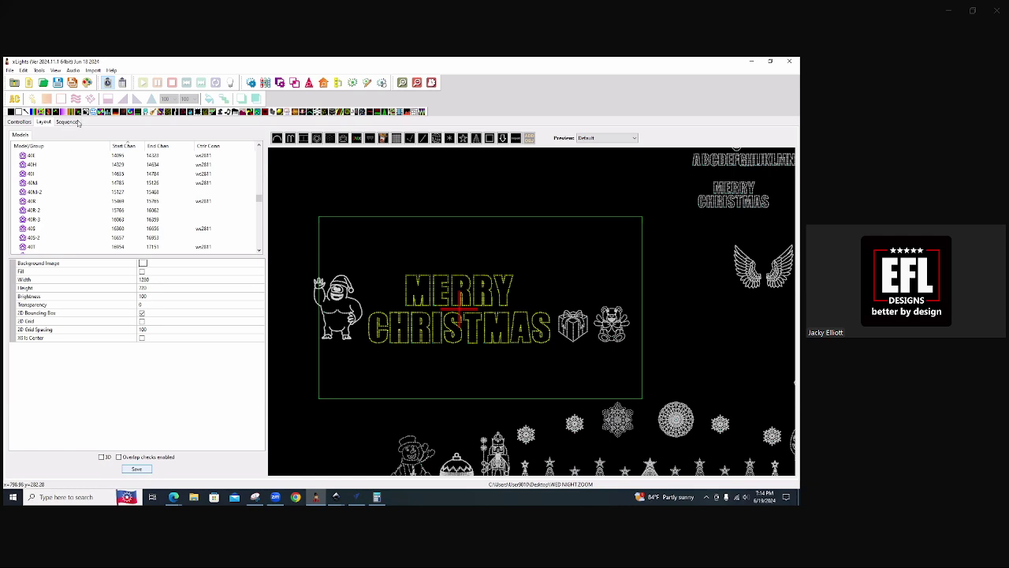
- Add the MERRY CHRISTMAS 40 group to the sequence's Master View, placing it directly after the Dud group
click(68, 122)
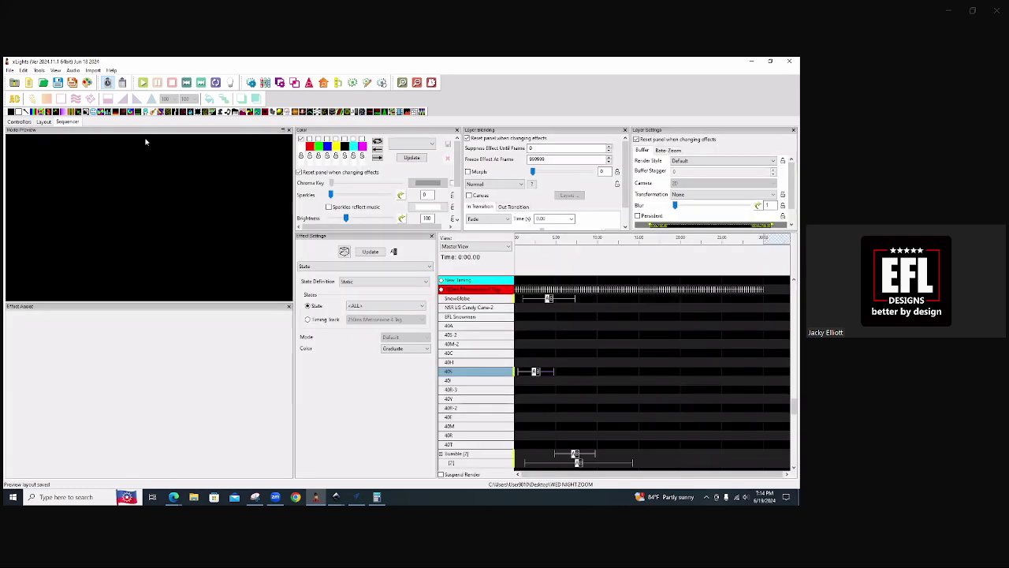
right_click(497, 325)
click(532, 446)
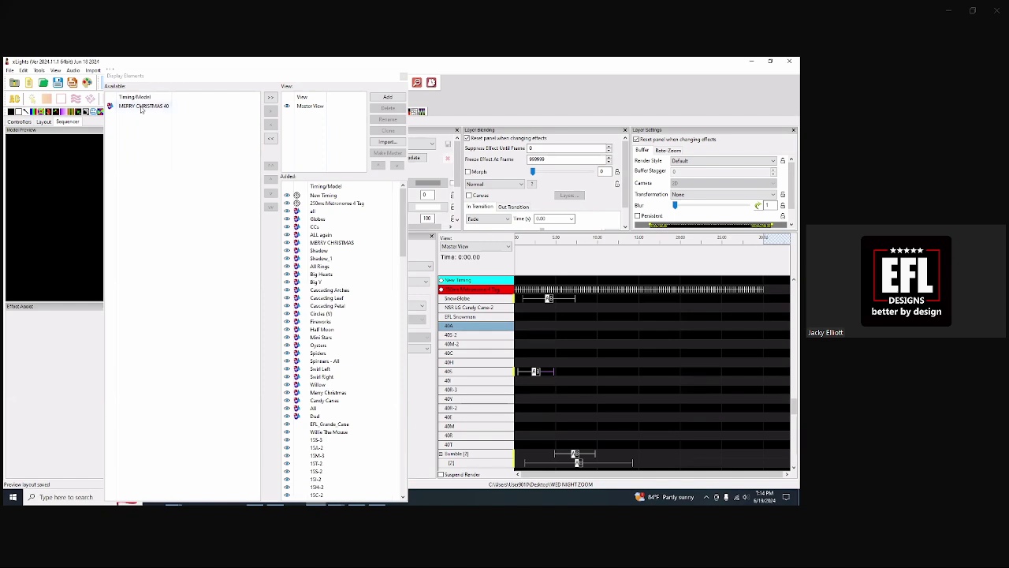
click(141, 107)
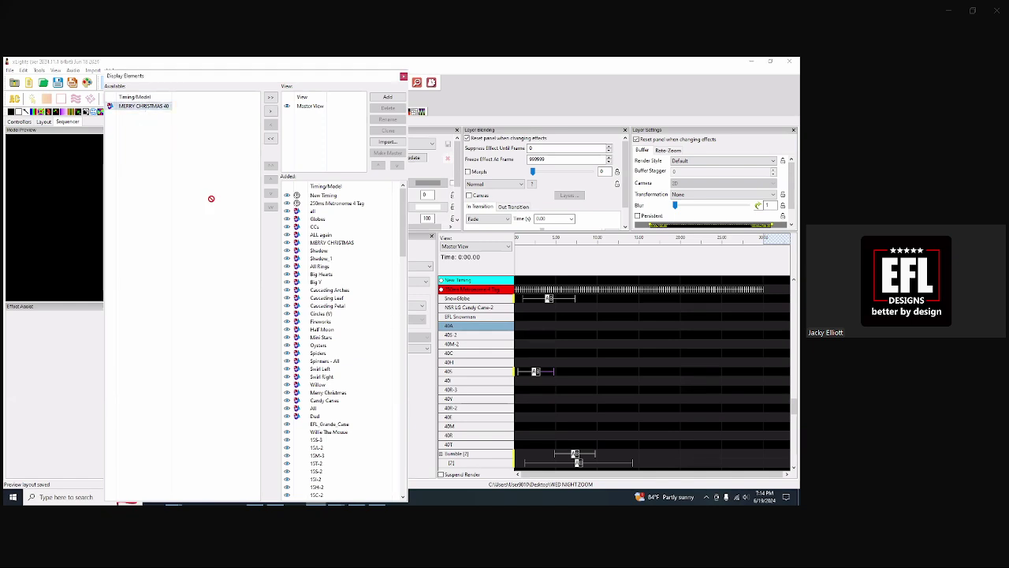
drag(320, 426, 321, 427)
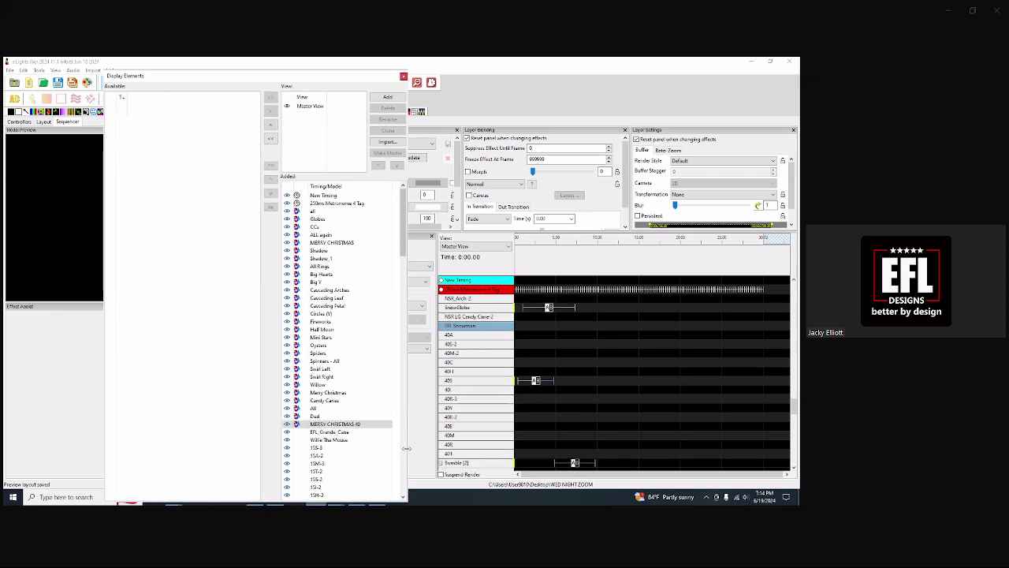
click(404, 76)
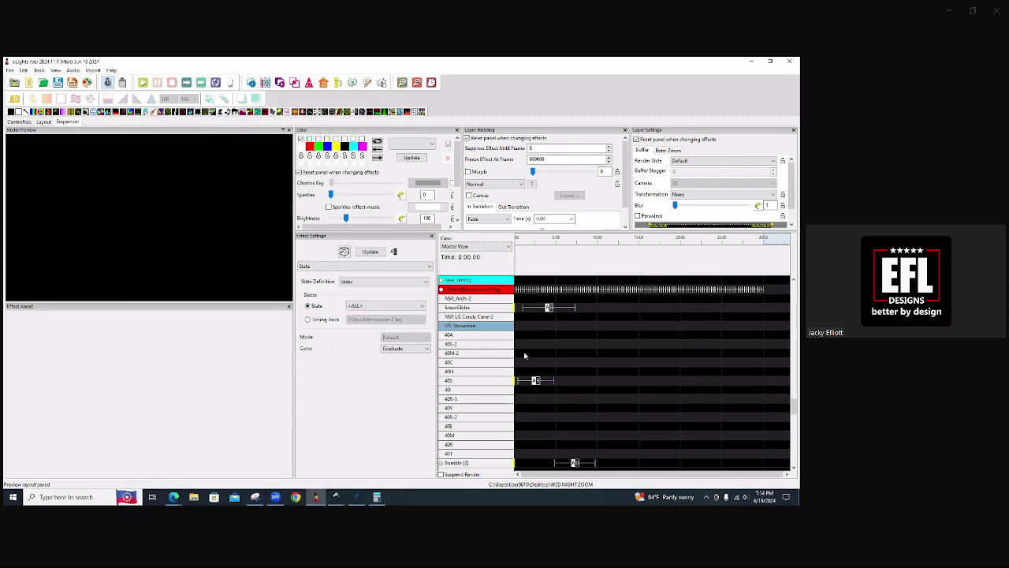
- Place a State effect on the MERRY CHRISTMAS 40 group row near the start of the sequence
scroll(511, 348, up, 5)
scroll(511, 348, up, 10)
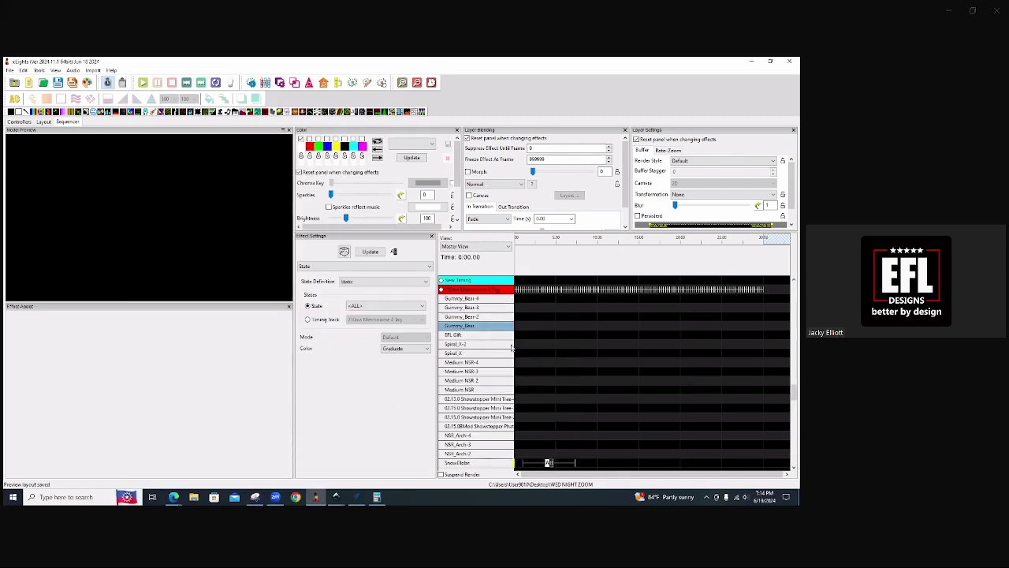
scroll(511, 343, up, 10)
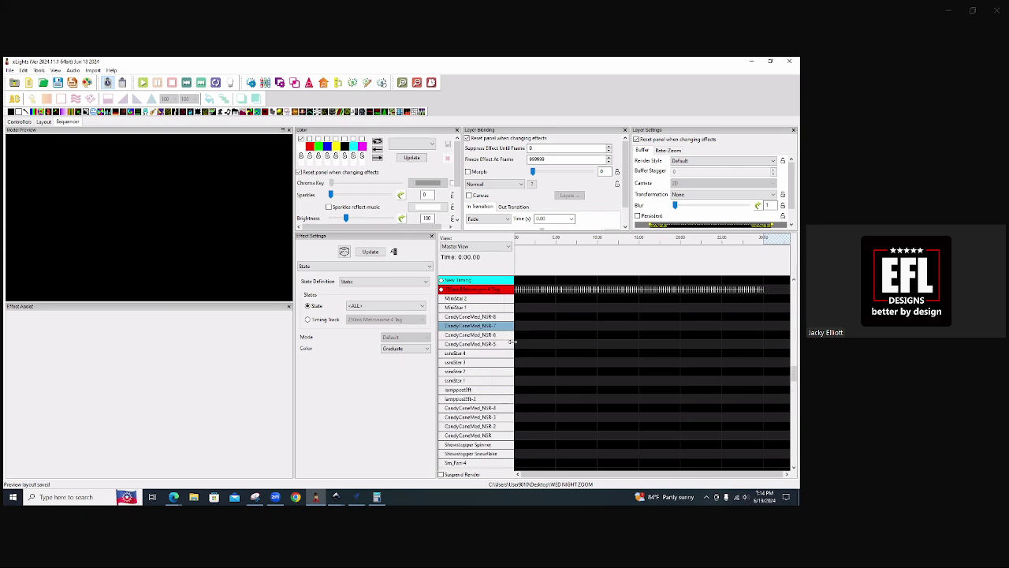
scroll(512, 344, up, 7)
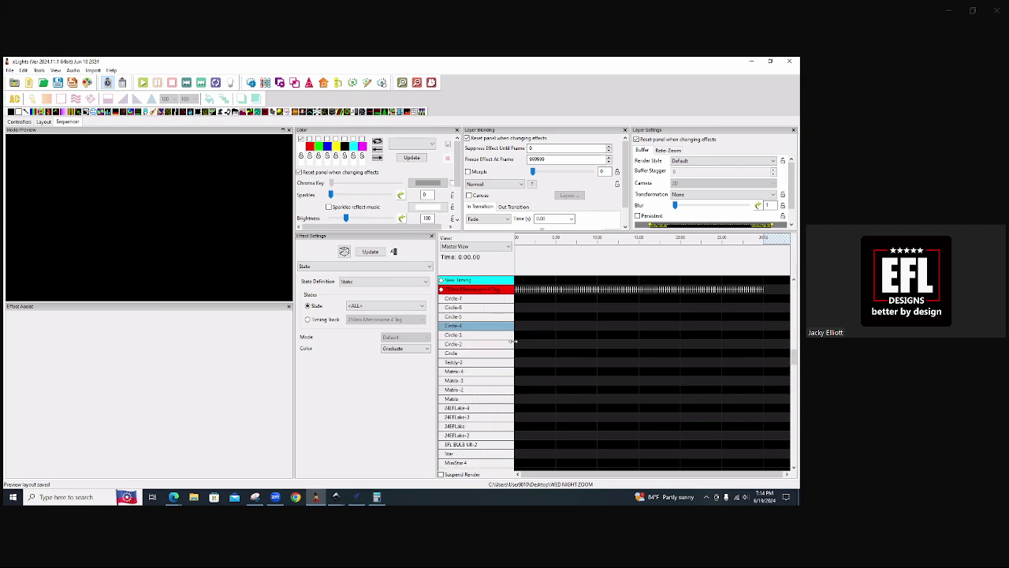
scroll(518, 348, up, 5)
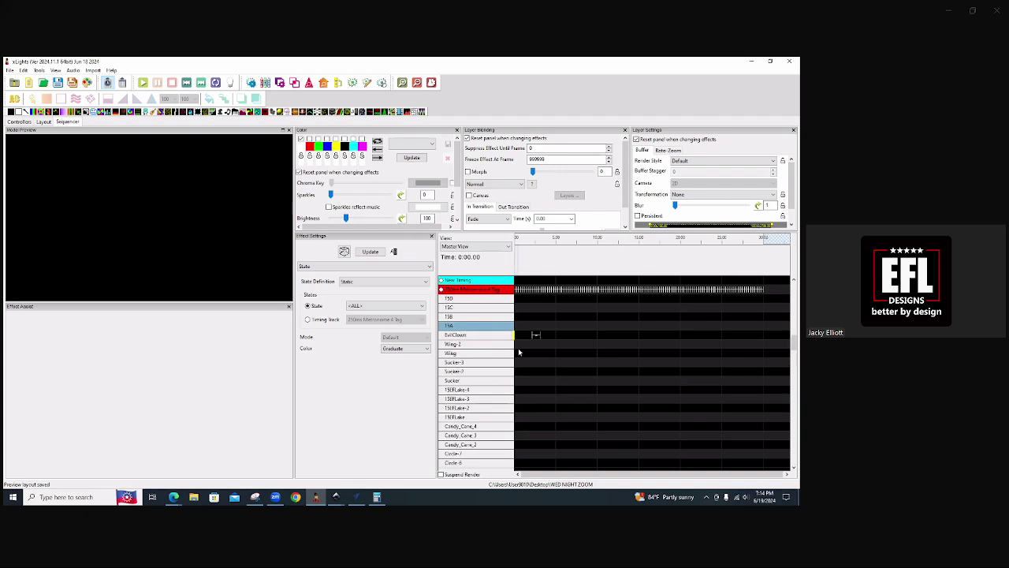
drag(794, 341, 796, 313)
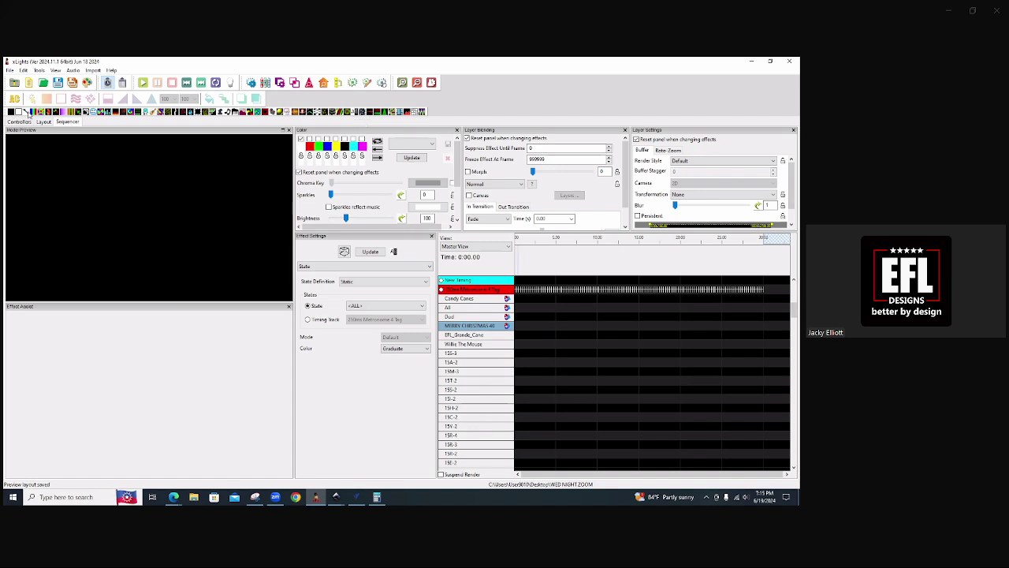
drag(30, 114, 532, 326)
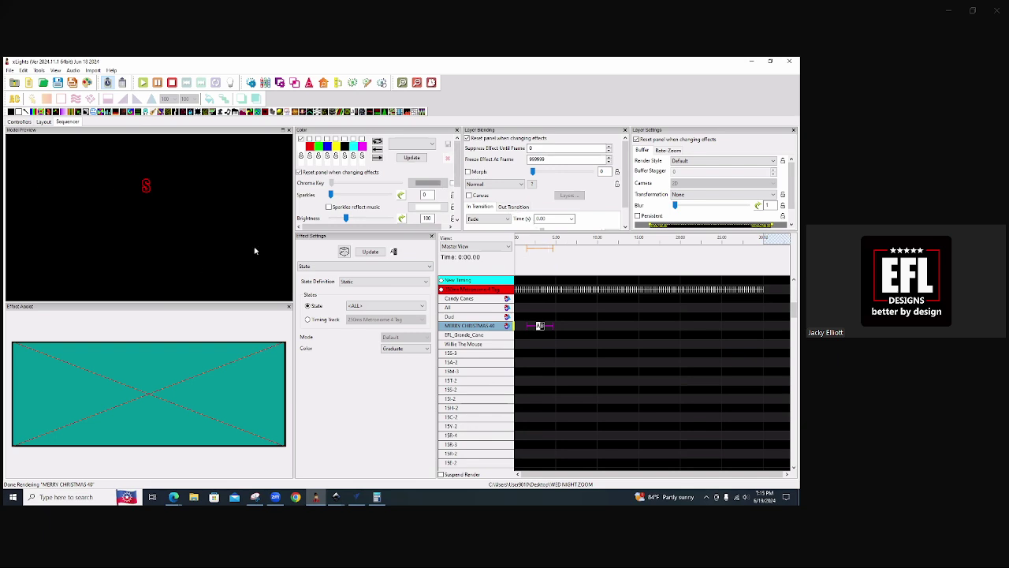
- Move the group's State effect to start at about 10 seconds and set its render style to Per Model Default
drag(539, 327, 645, 334)
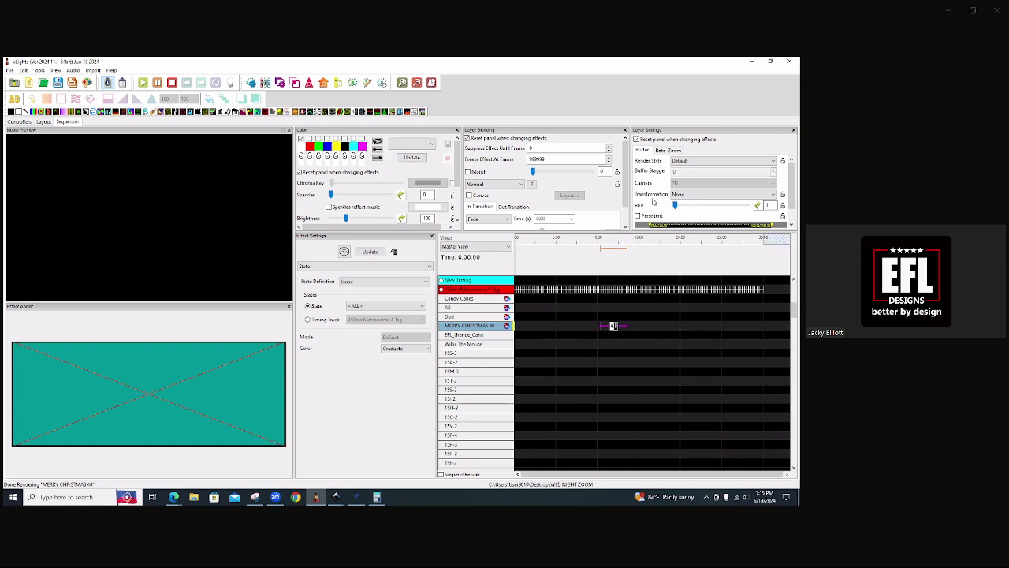
click(682, 161)
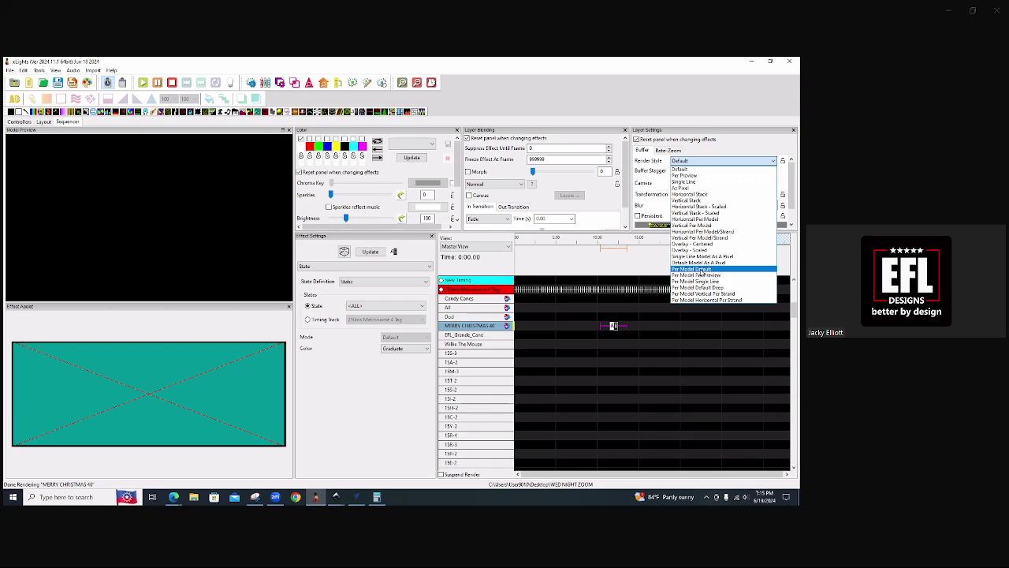
click(697, 270)
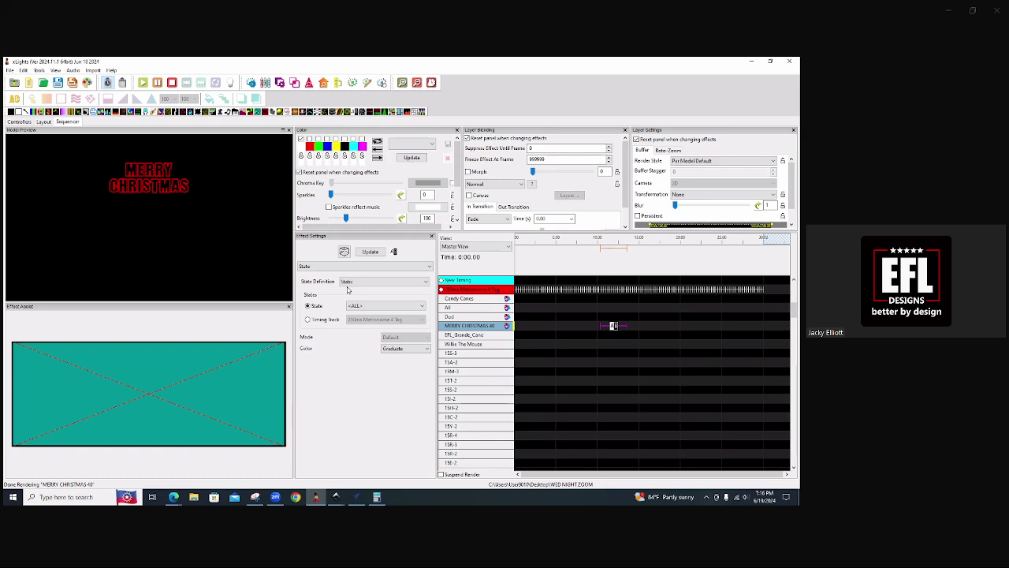
- Examine the EFL Gift model's state definitions in a maximized window, check which definitions it offers, and close without changes
click(43, 122)
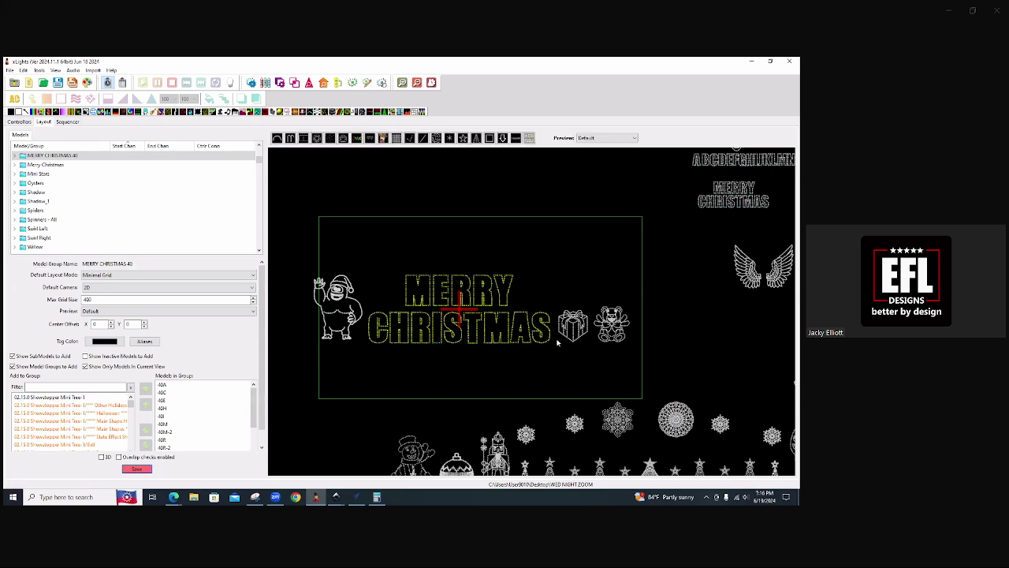
scroll(567, 346, up, 5)
click(570, 352)
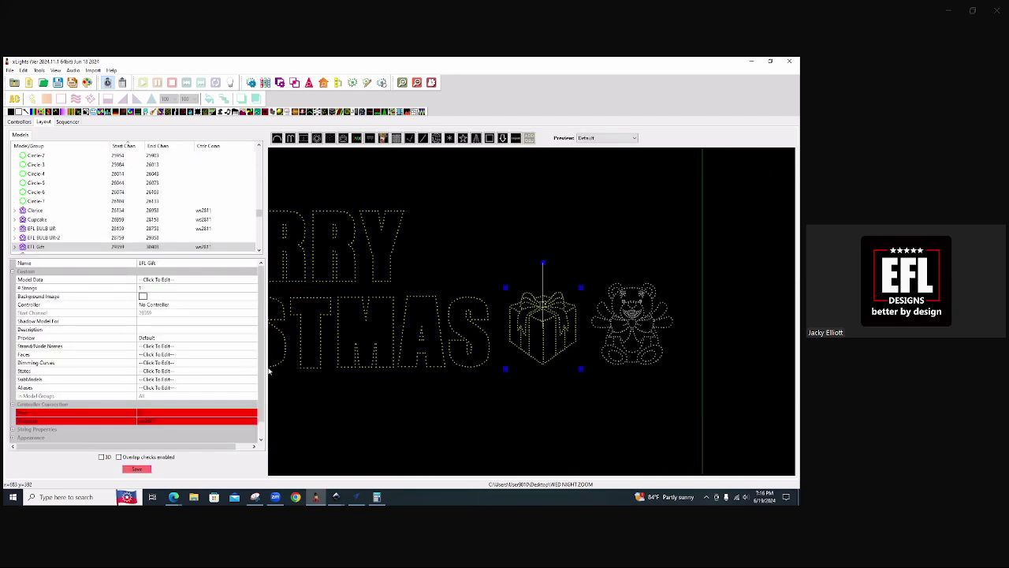
click(182, 372)
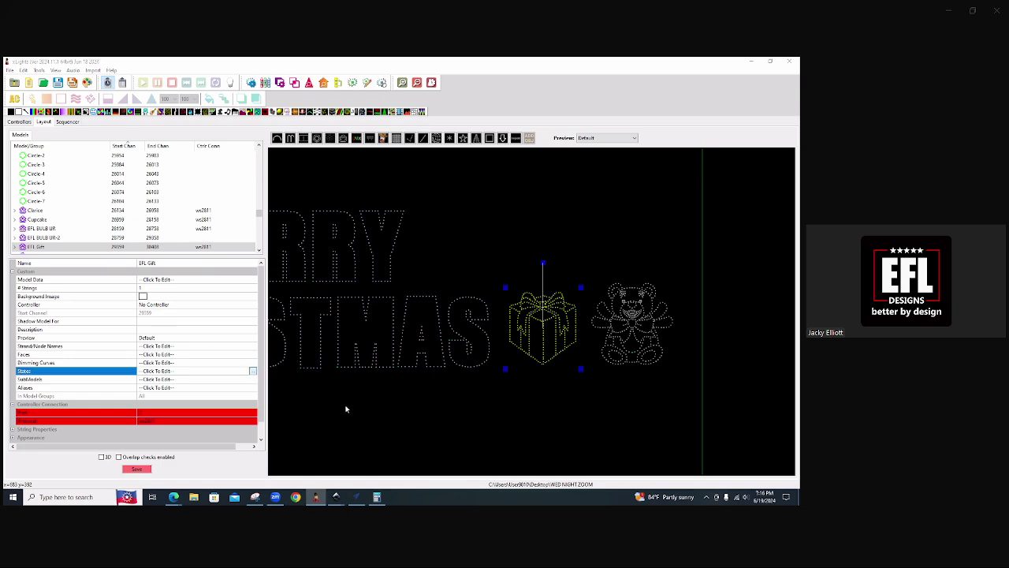
click(252, 371)
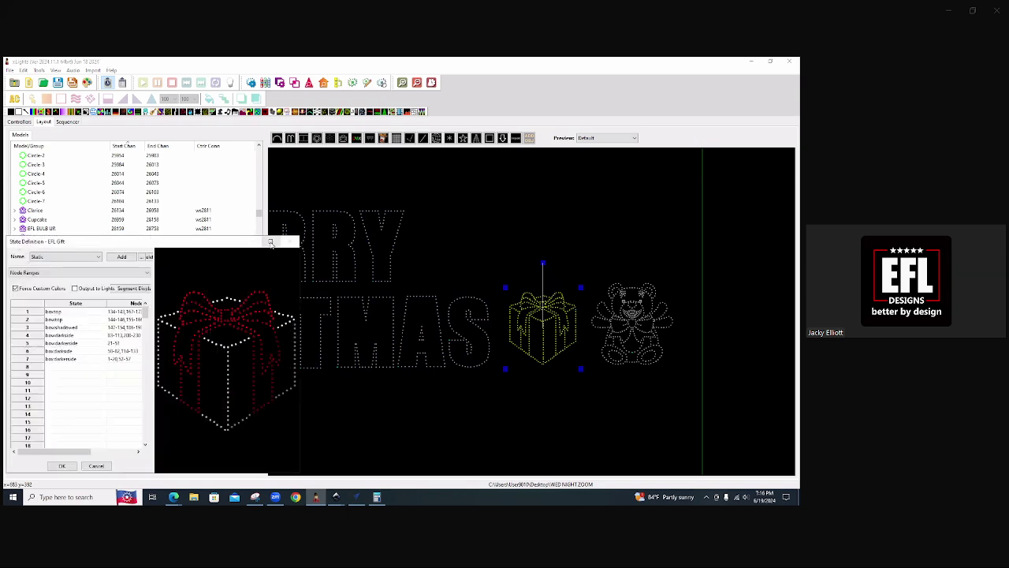
click(272, 244)
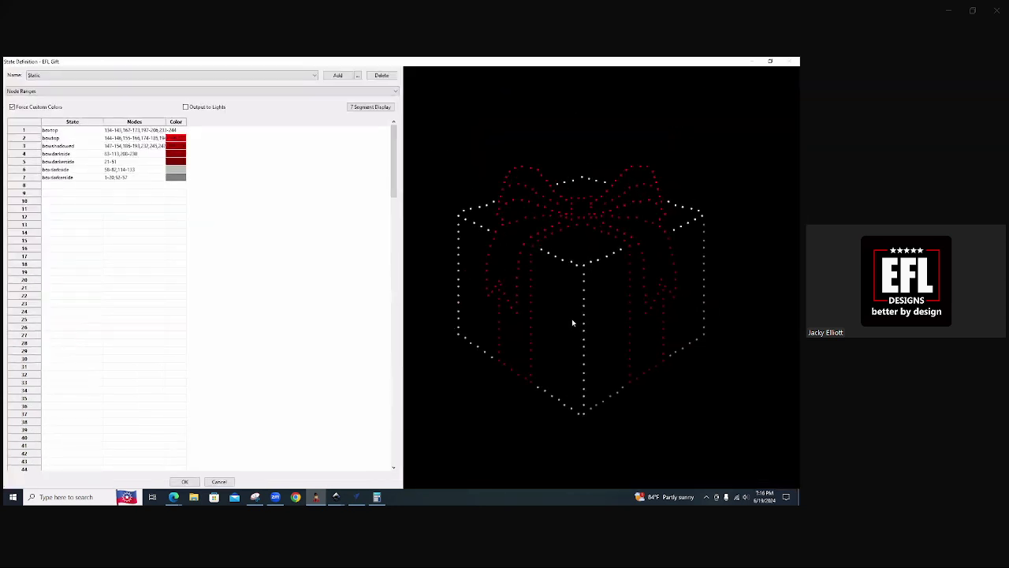
scroll(541, 337, down, 3)
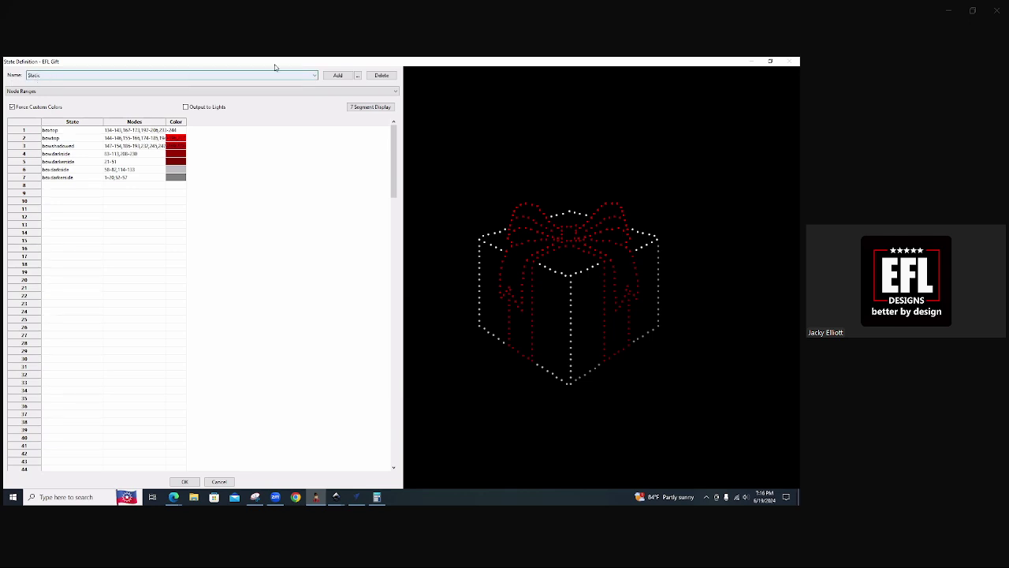
click(317, 75)
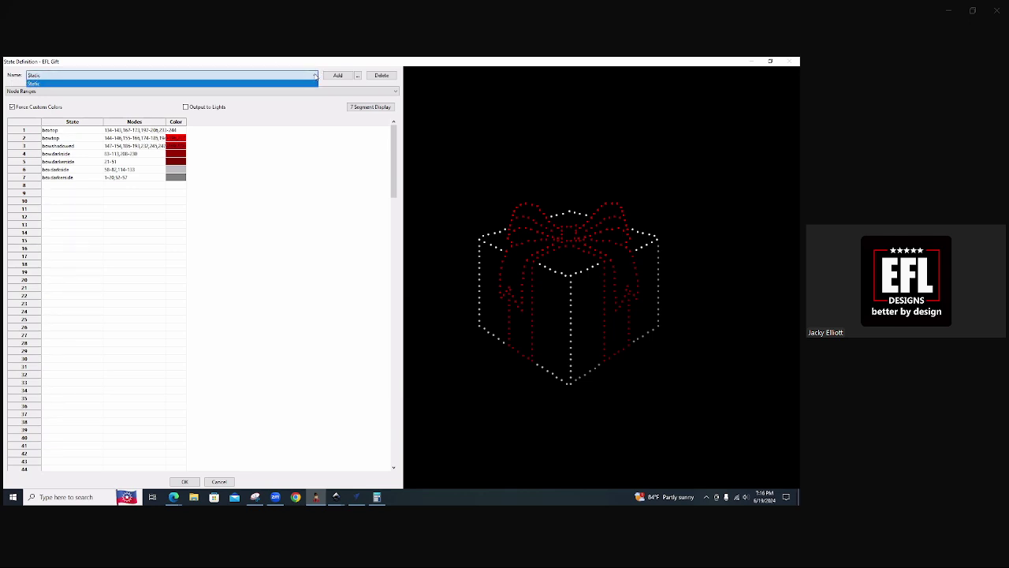
click(607, 129)
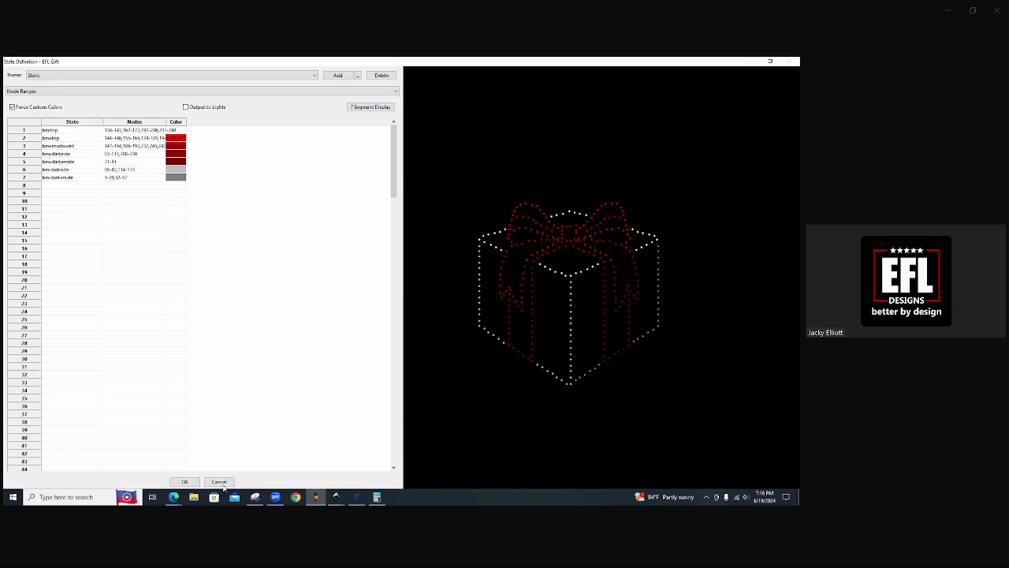
key(Escape)
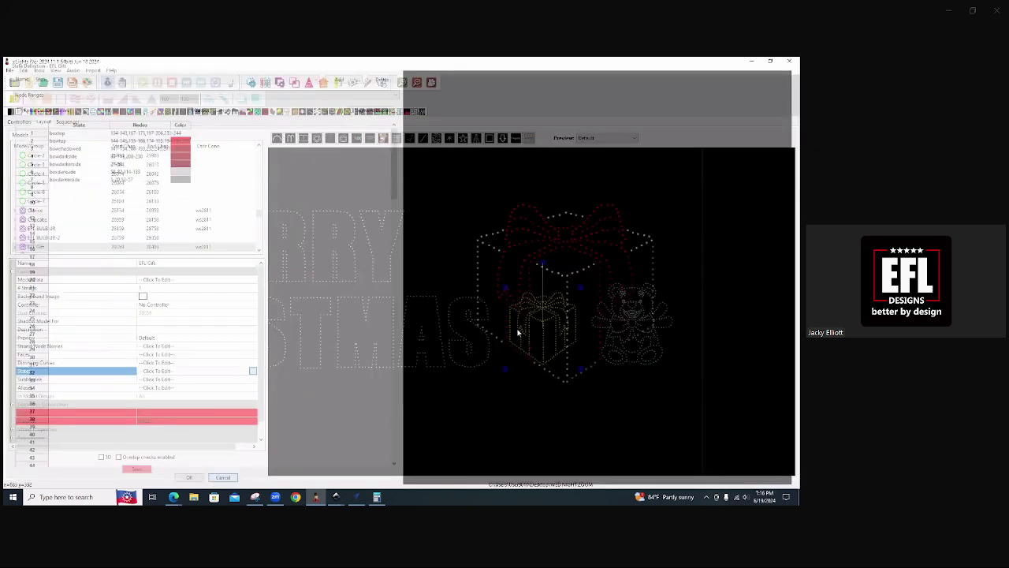
- Add the EFL Gift model to the existing MERRY CHRISTMAS 40 group and save the layout
right_click(526, 323)
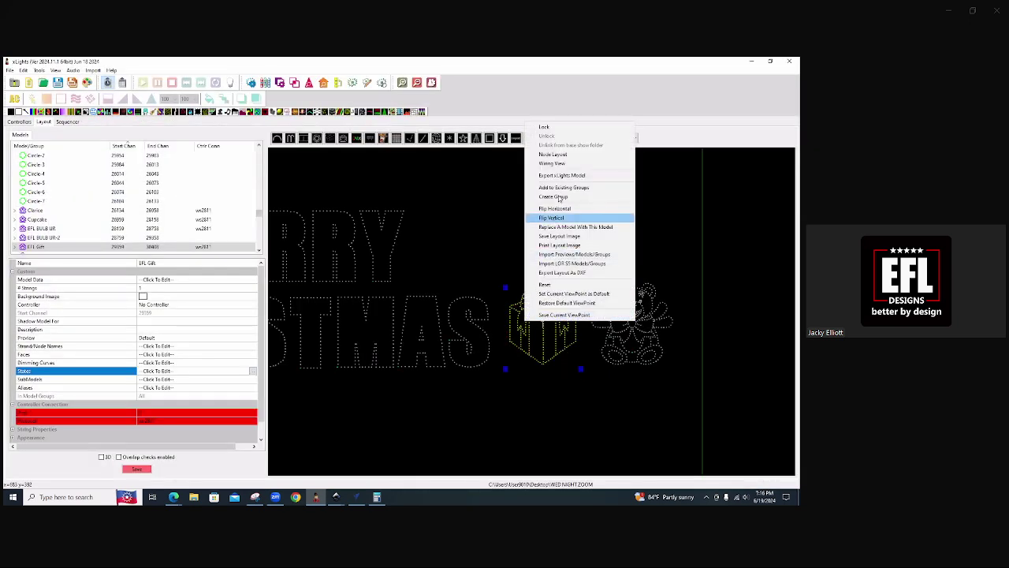
click(606, 189)
scroll(607, 193, down, 10)
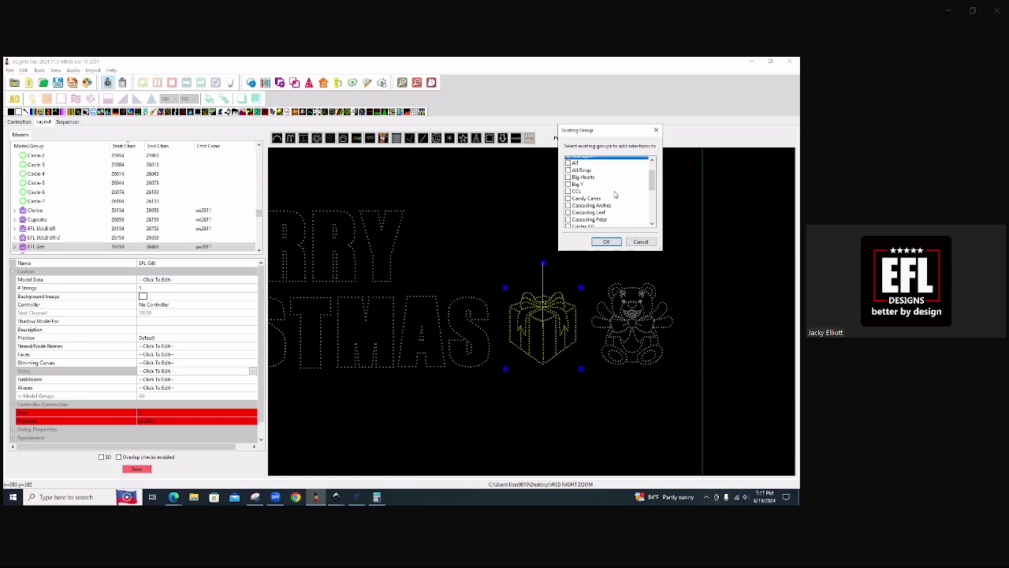
scroll(603, 221, up, 3)
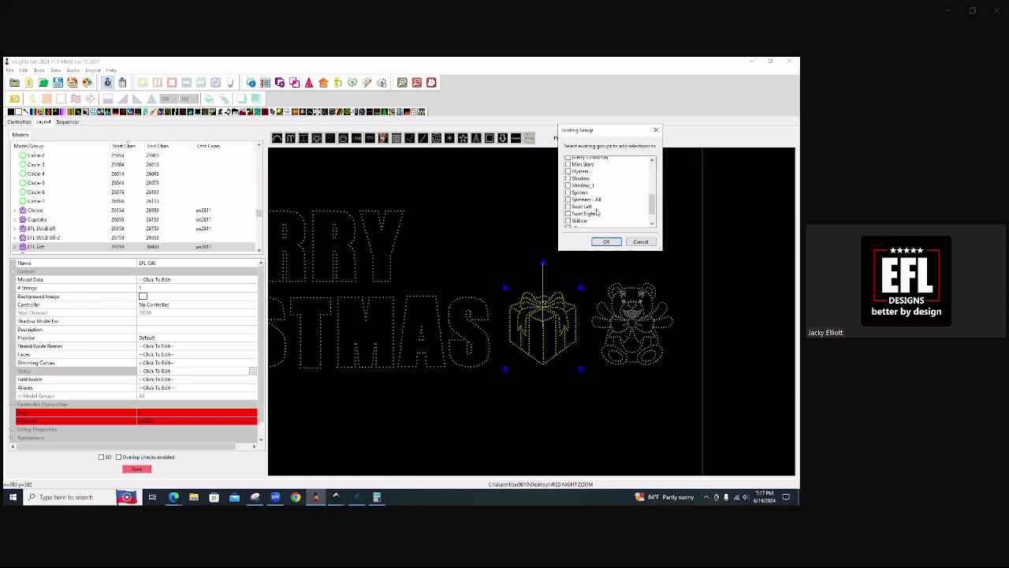
click(569, 210)
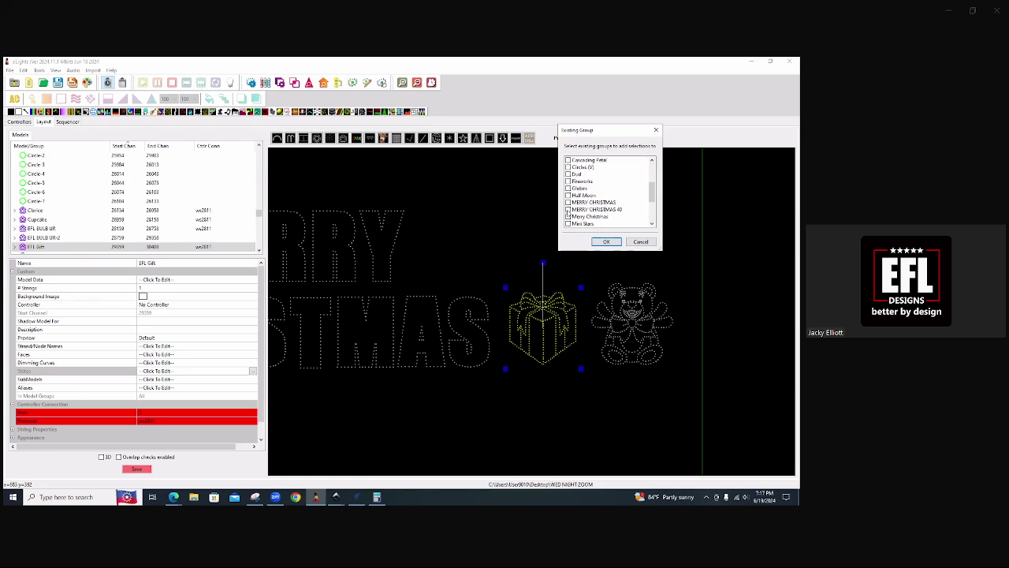
click(607, 243)
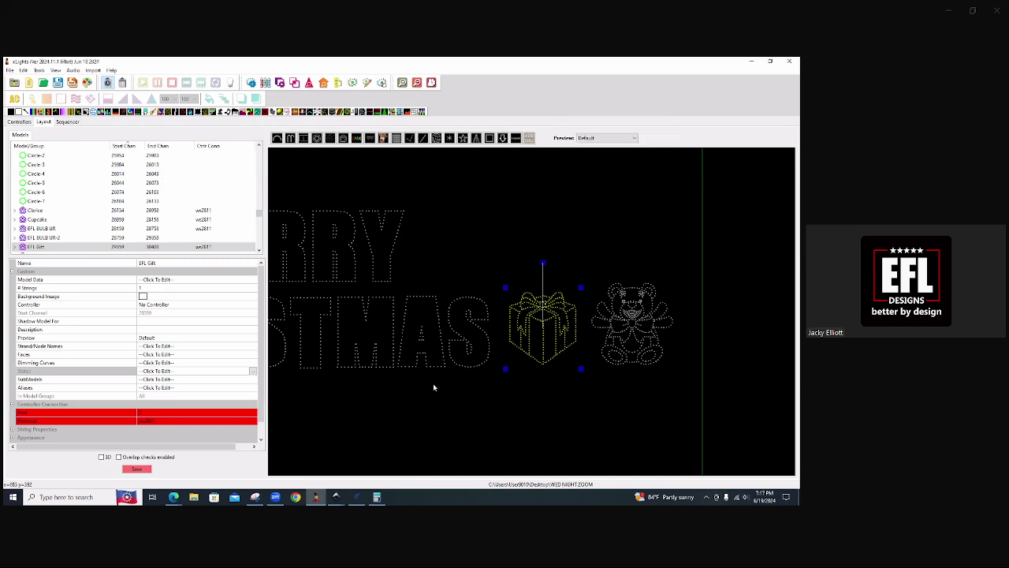
click(138, 470)
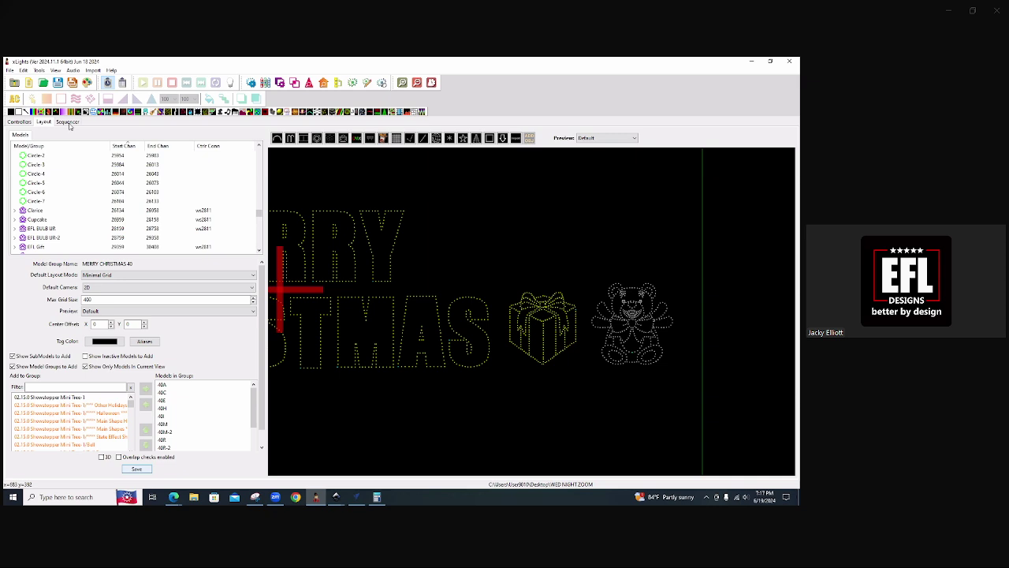
- Preview the State effect on the MERRY CHRISTMAS 40 group in the sequencer, closing the Effect Assist pane to enlarge the model preview
click(67, 122)
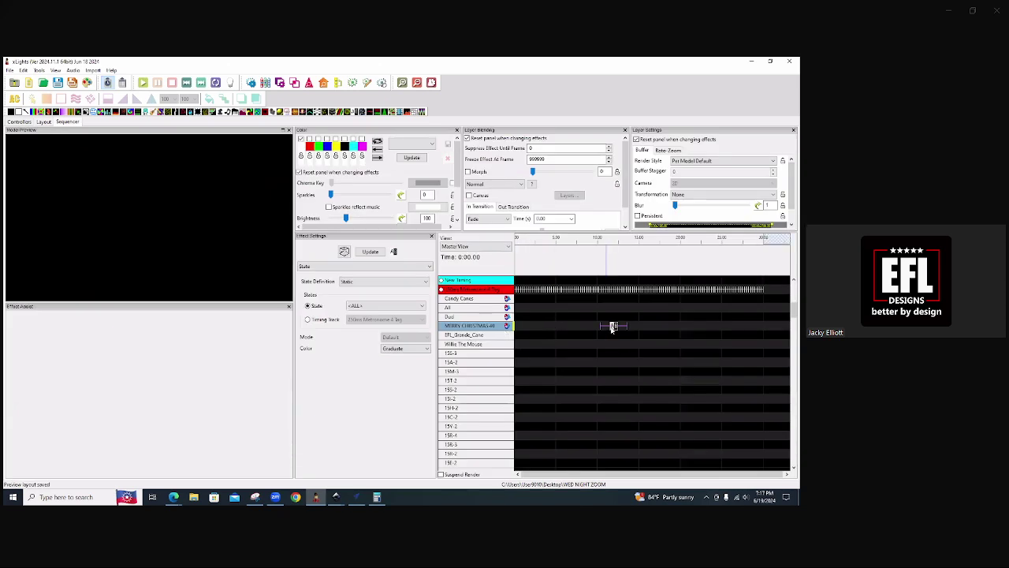
click(612, 326)
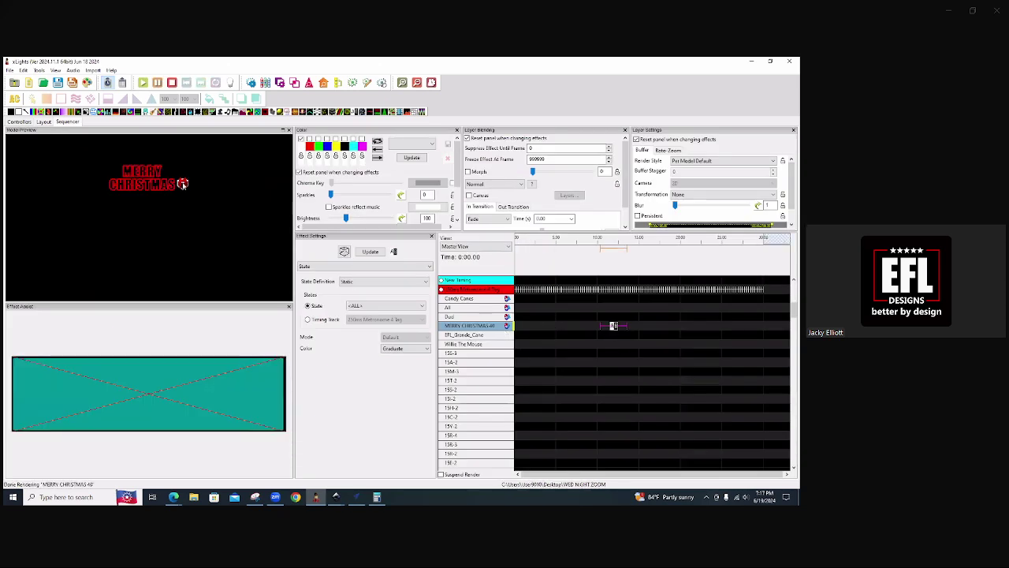
drag(185, 181, 189, 272)
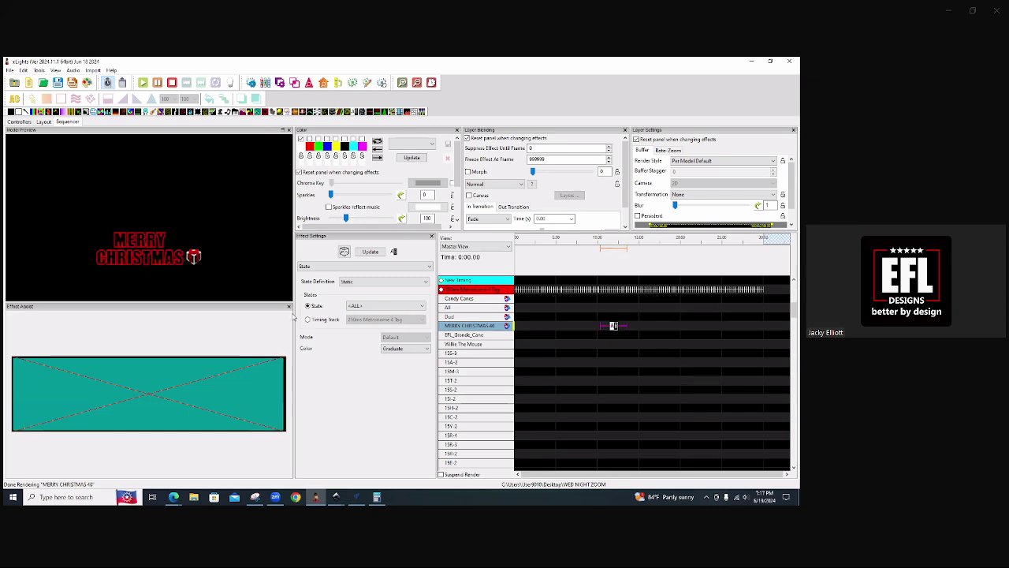
click(289, 306)
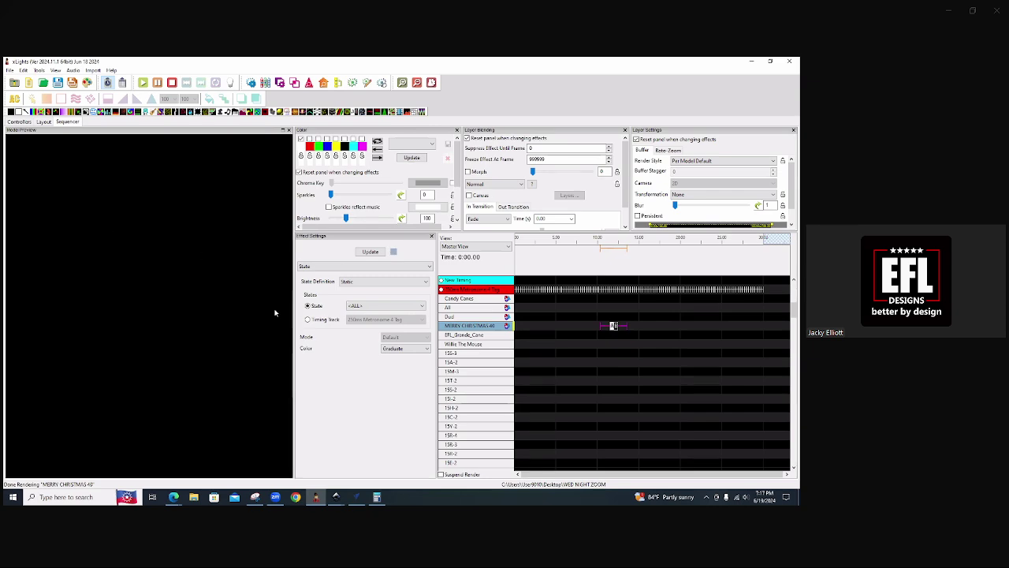
click(349, 282)
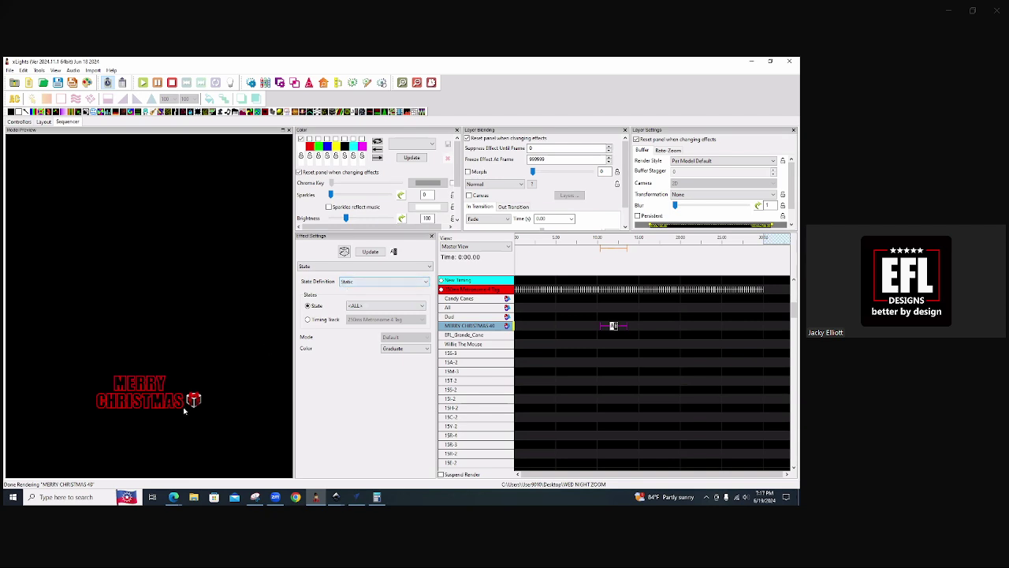
scroll(186, 411, up, 4)
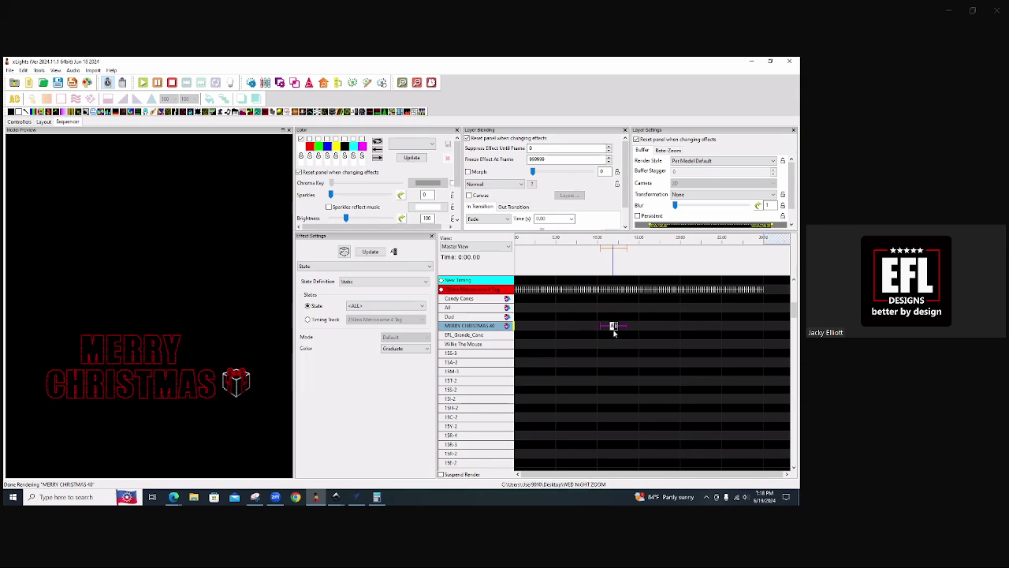
- Group all the models in the layout under the name Static and save the layout
click(44, 122)
scroll(427, 382, down, 3)
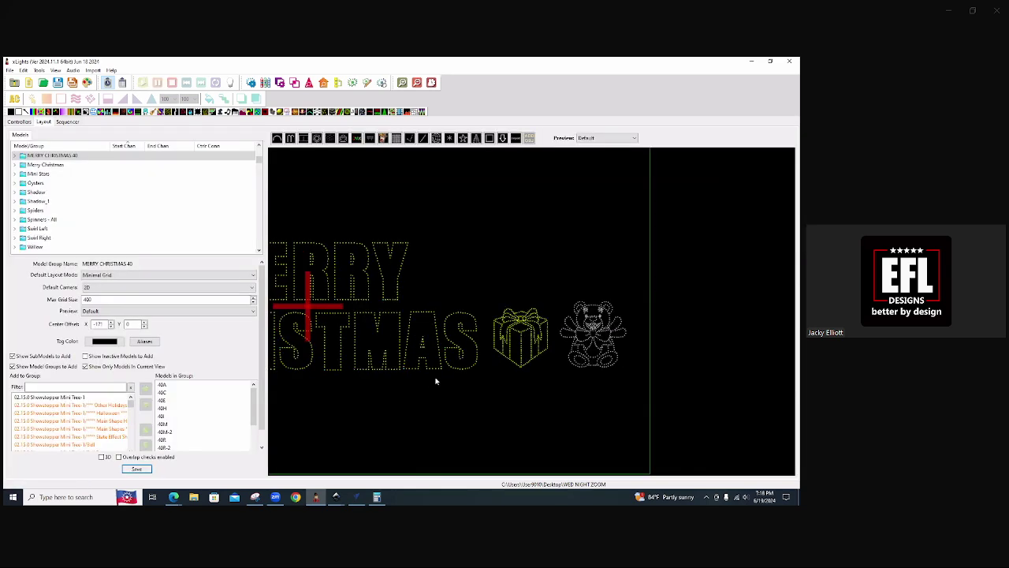
scroll(436, 381, down, 2)
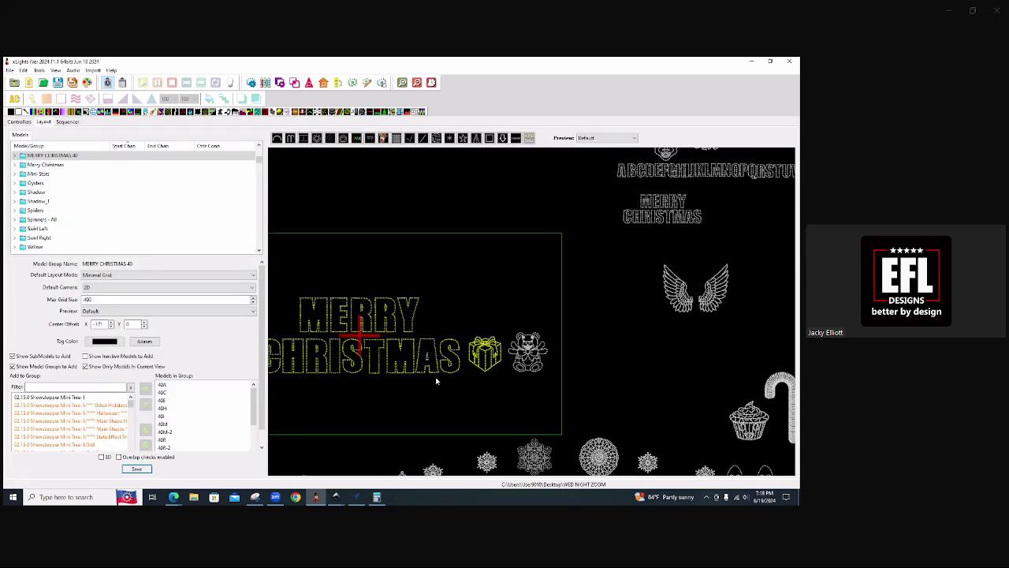
scroll(436, 386, down, 3)
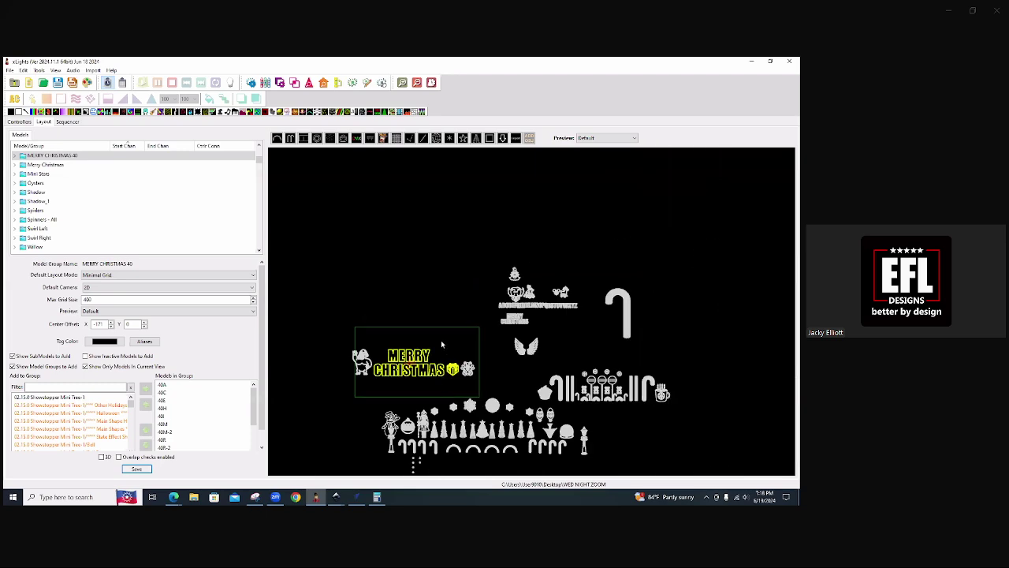
scroll(322, 172, down, 1)
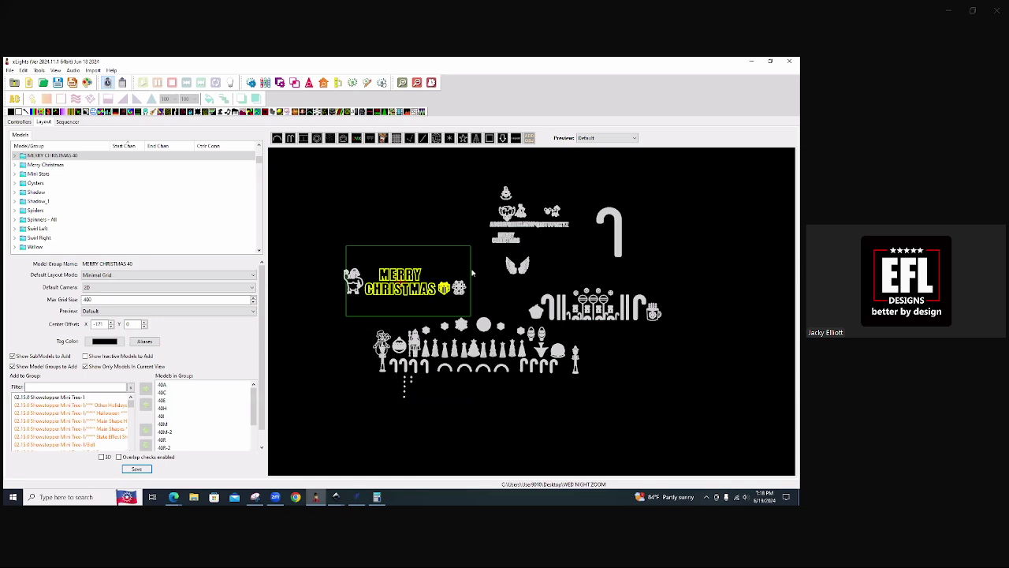
drag(324, 171, 703, 410)
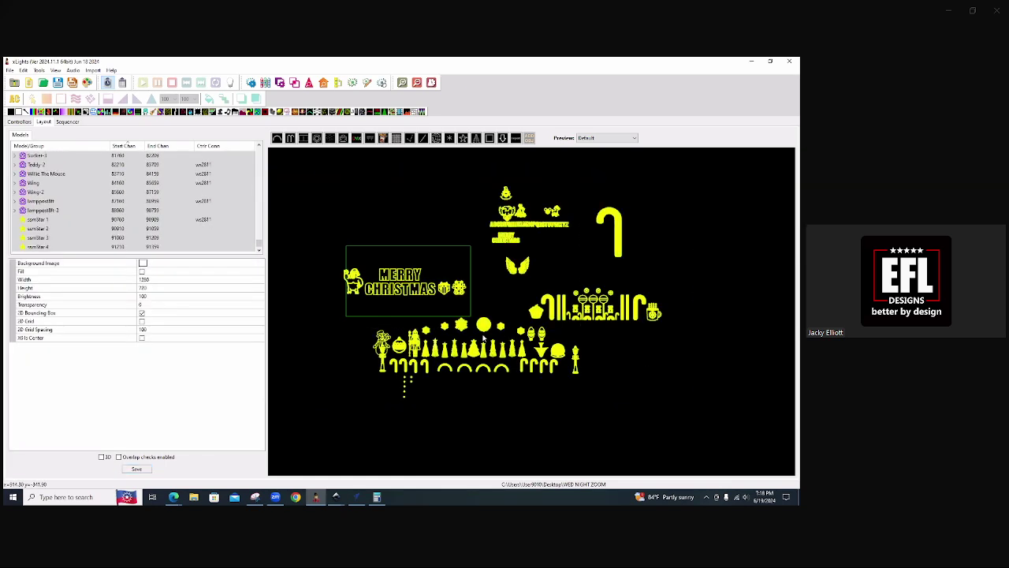
right_click(485, 329)
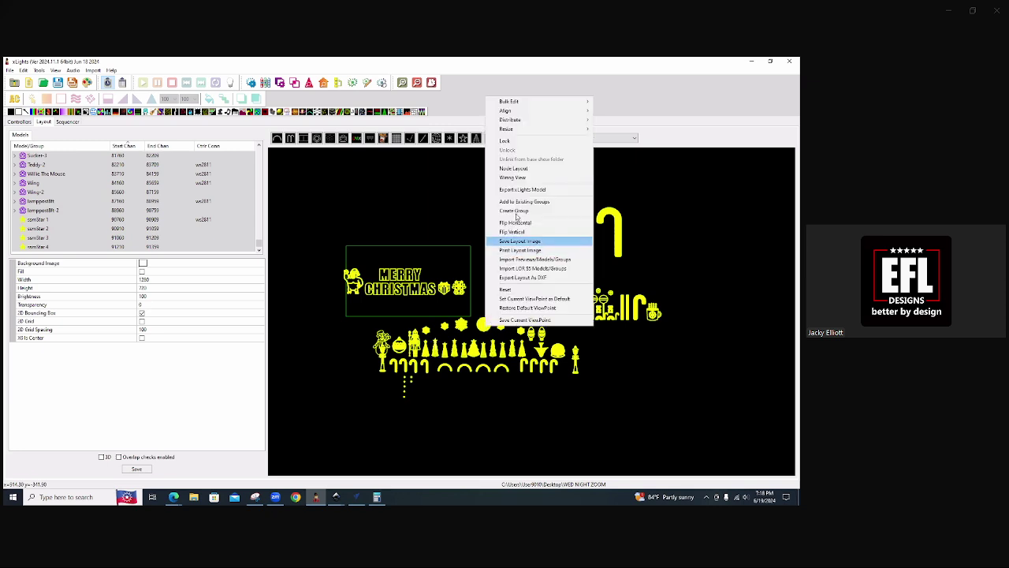
click(513, 211)
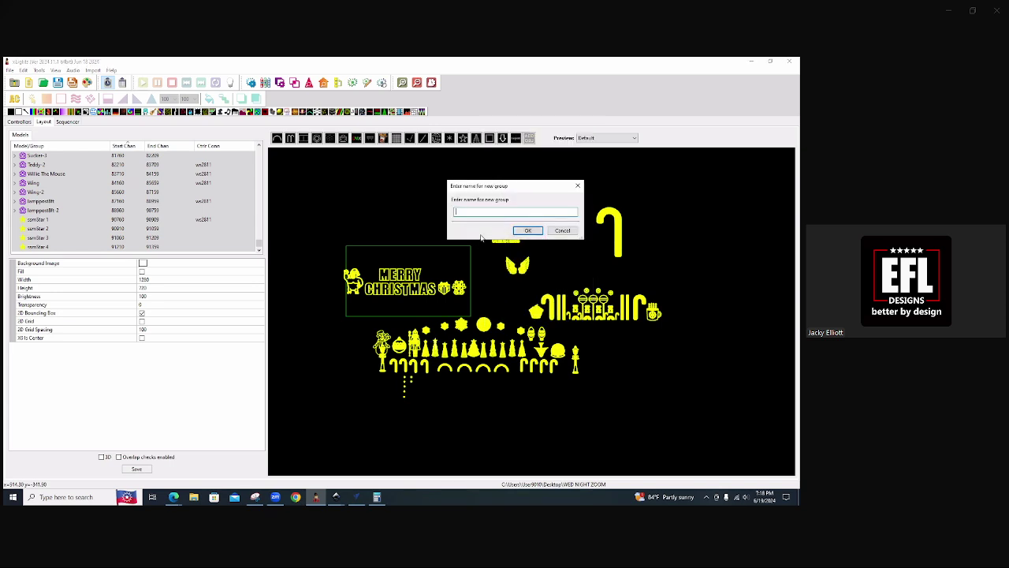
text(Static)
click(537, 232)
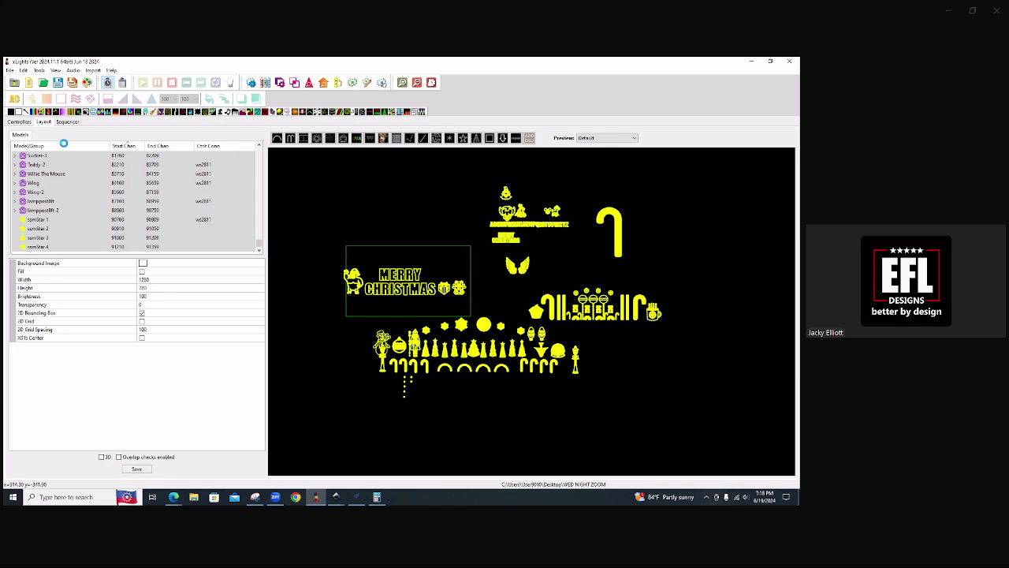
click(137, 470)
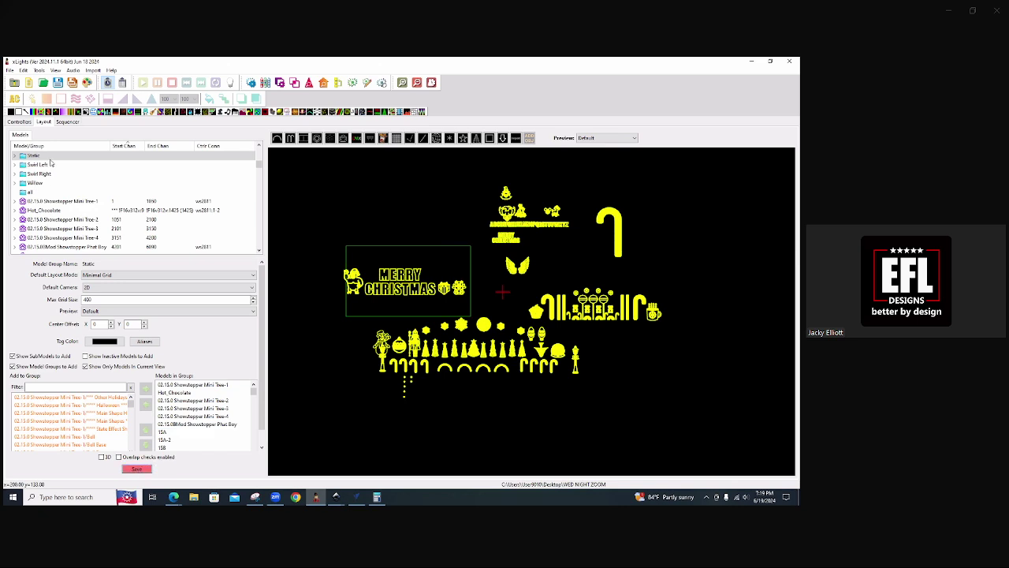
key(ctrl+s)
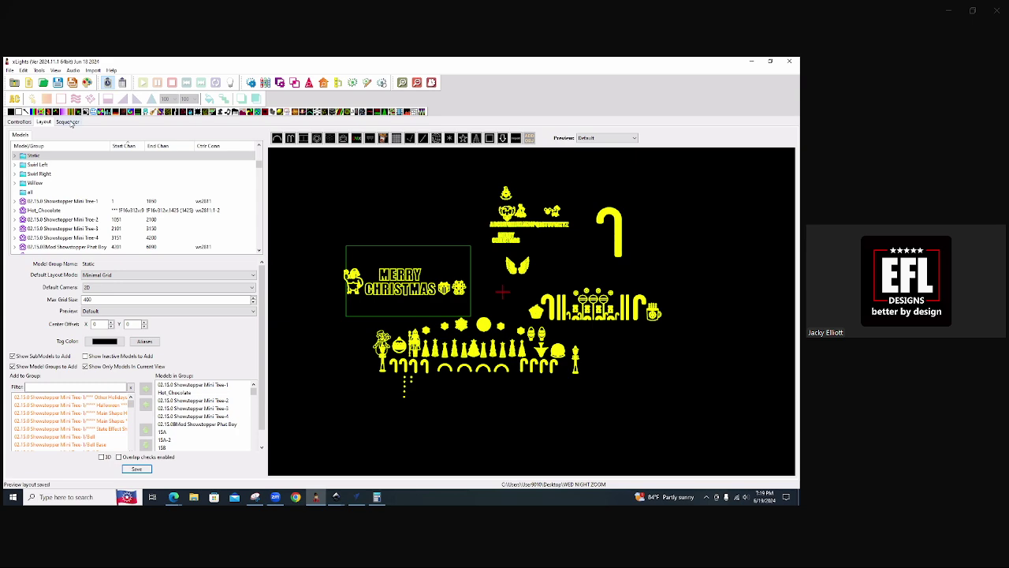
- Add the Static group to the sequencer's Master View, directly below the timing tracks and above the other models
click(68, 122)
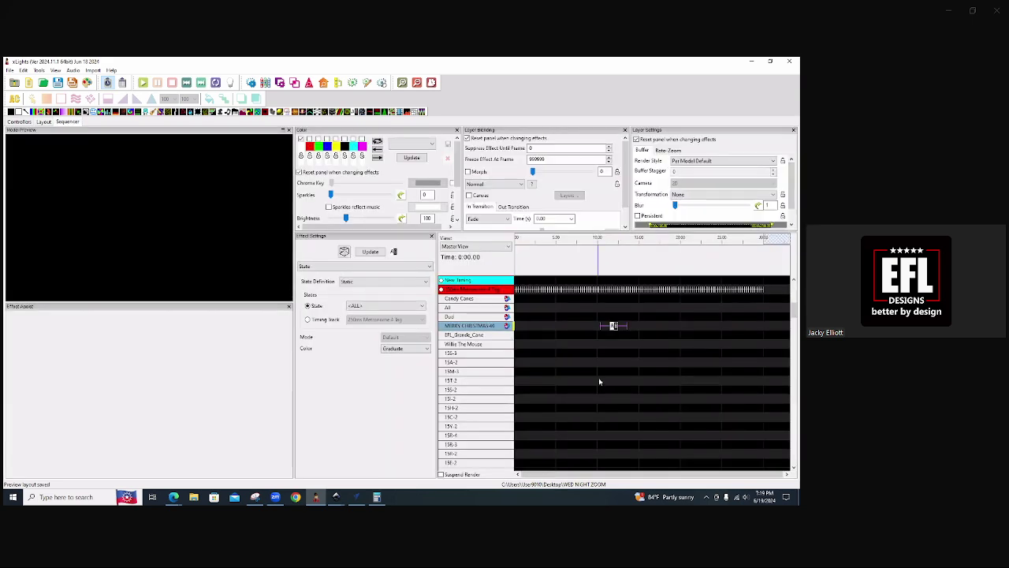
right_click(465, 326)
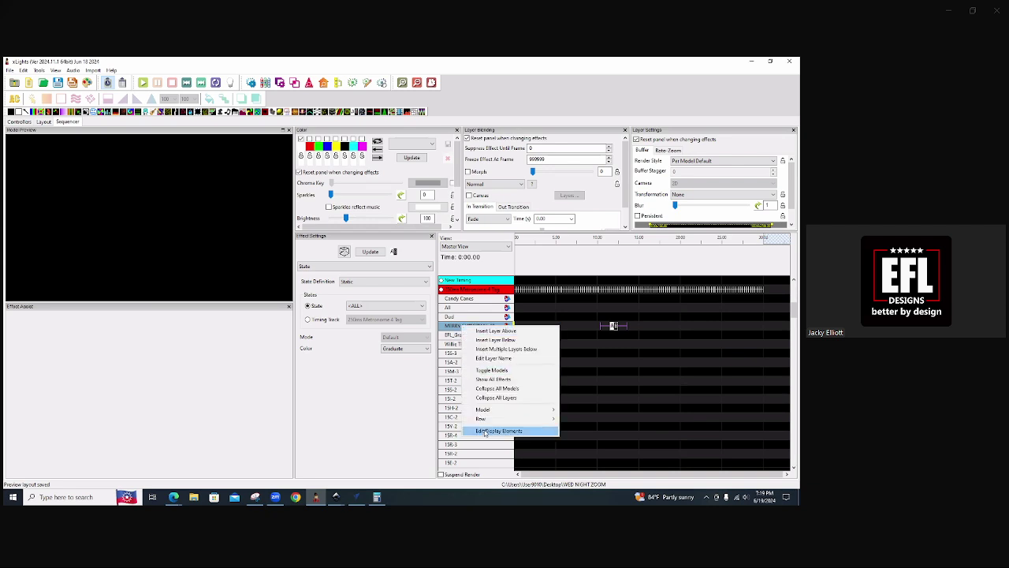
click(497, 430)
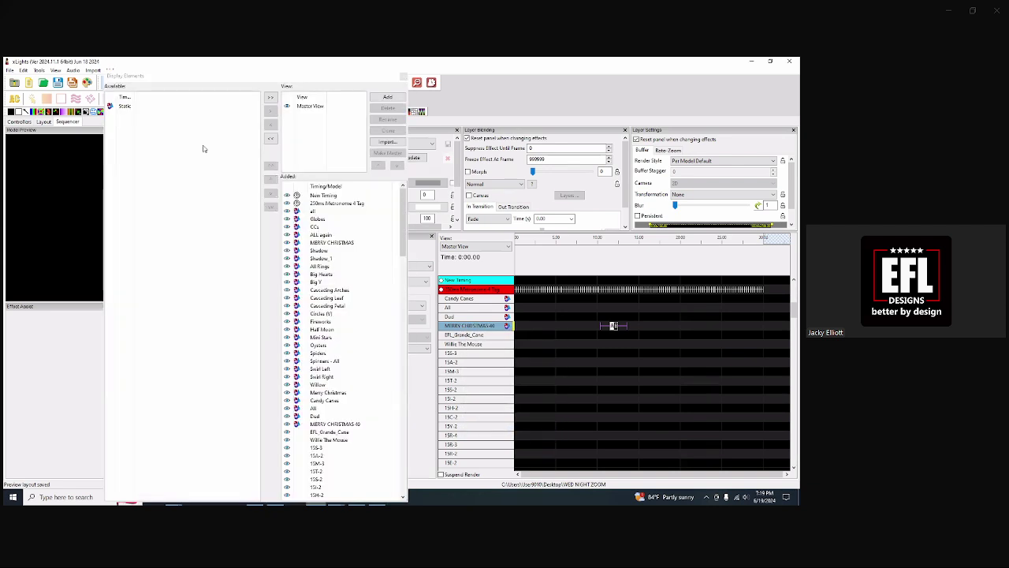
click(123, 107)
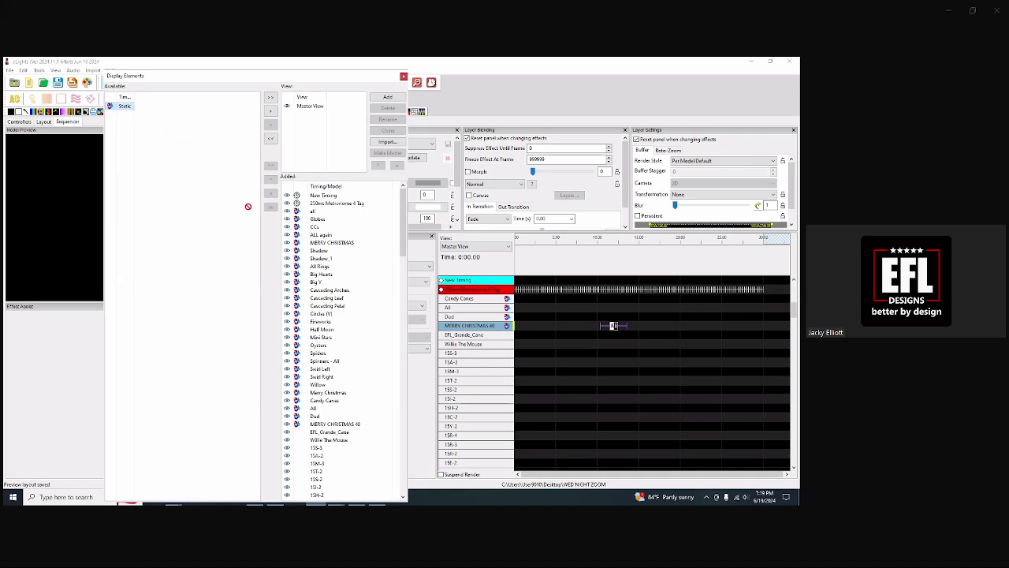
drag(326, 217, 325, 213)
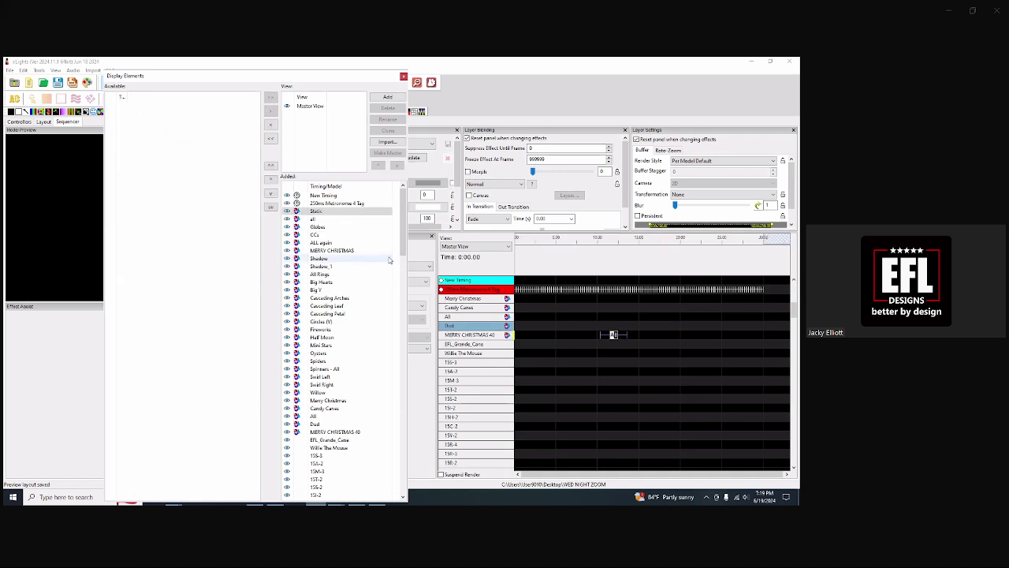
click(402, 77)
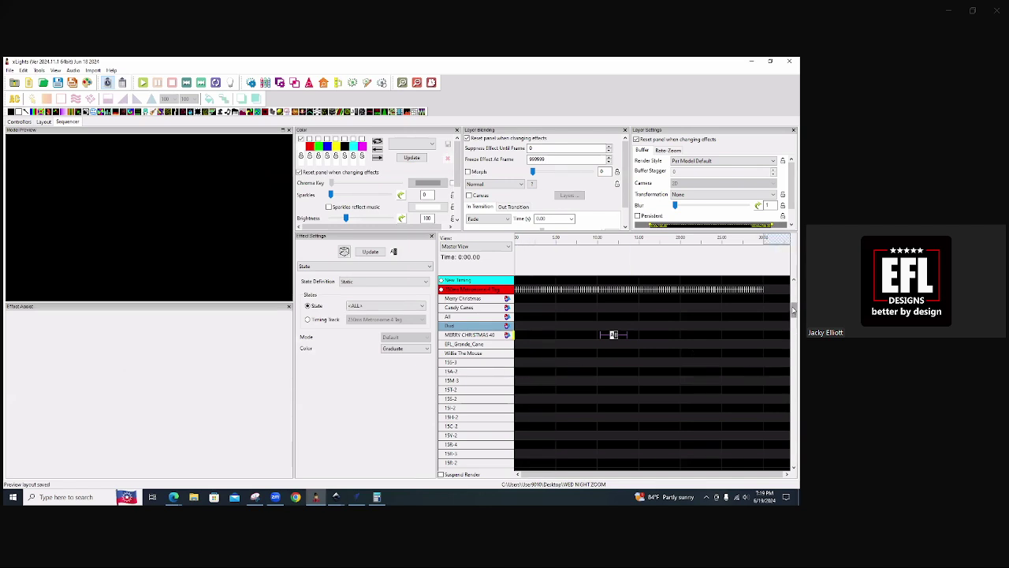
- Place a State effect on the Static group's row and move it to start at about 24 seconds
drag(794, 312, 794, 280)
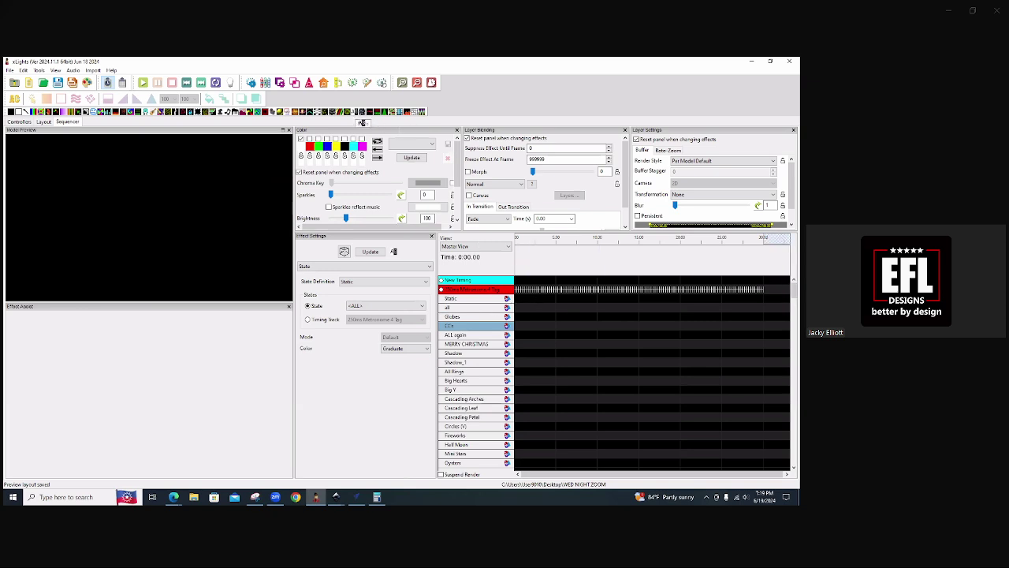
click(539, 298)
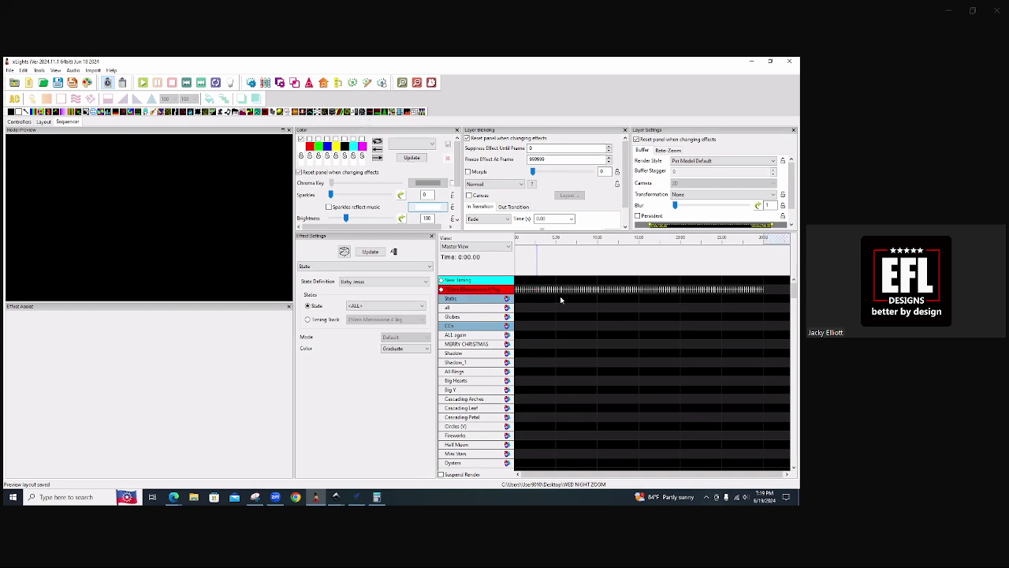
key(ctrl+v)
drag(544, 298, 644, 306)
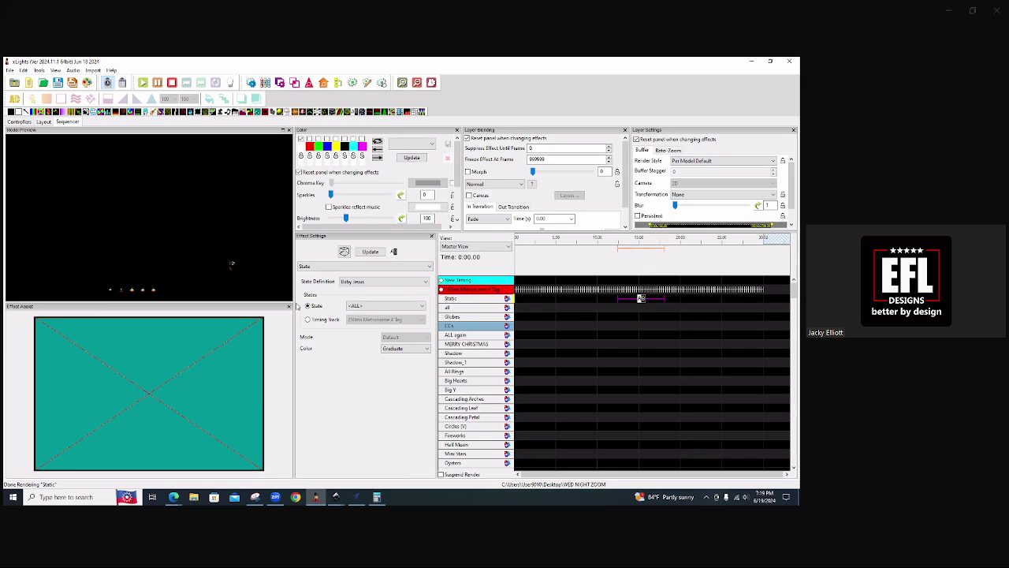
drag(641, 301, 654, 308)
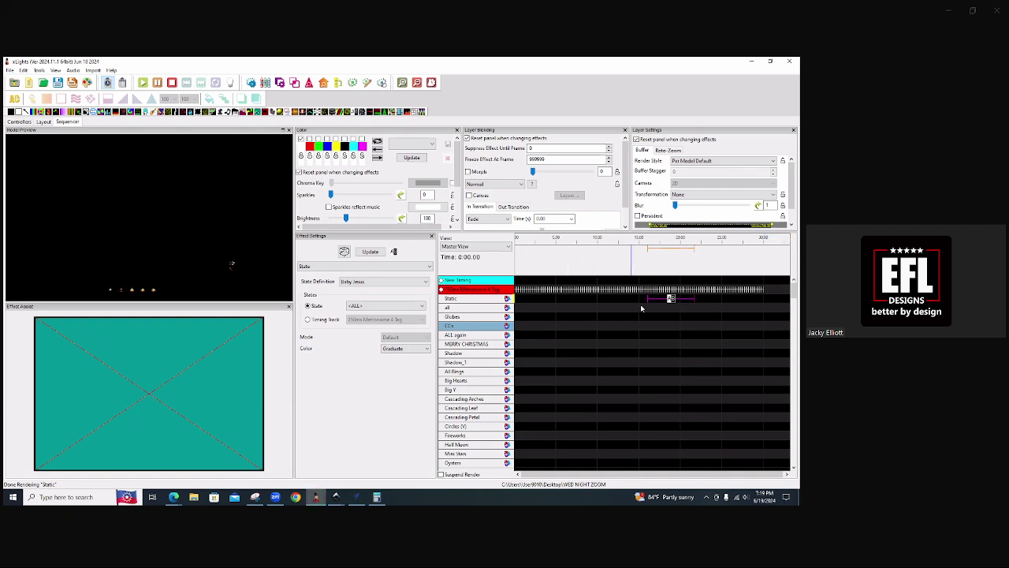
drag(670, 299, 733, 300)
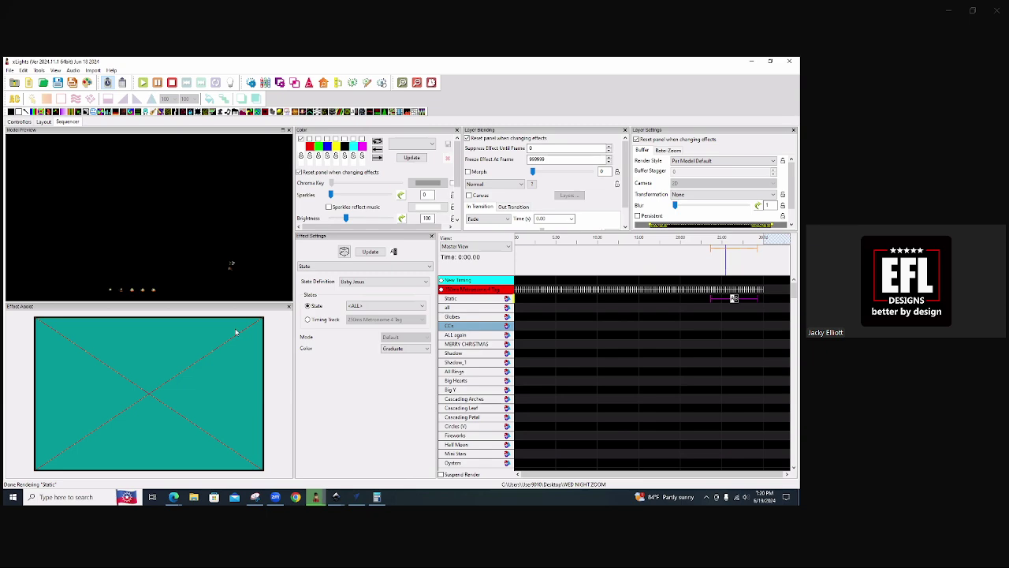
- Enlarge the model preview by closing Effect Assist and examine which state definitions the Static group's effect offers, leaving the selection as is
click(289, 308)
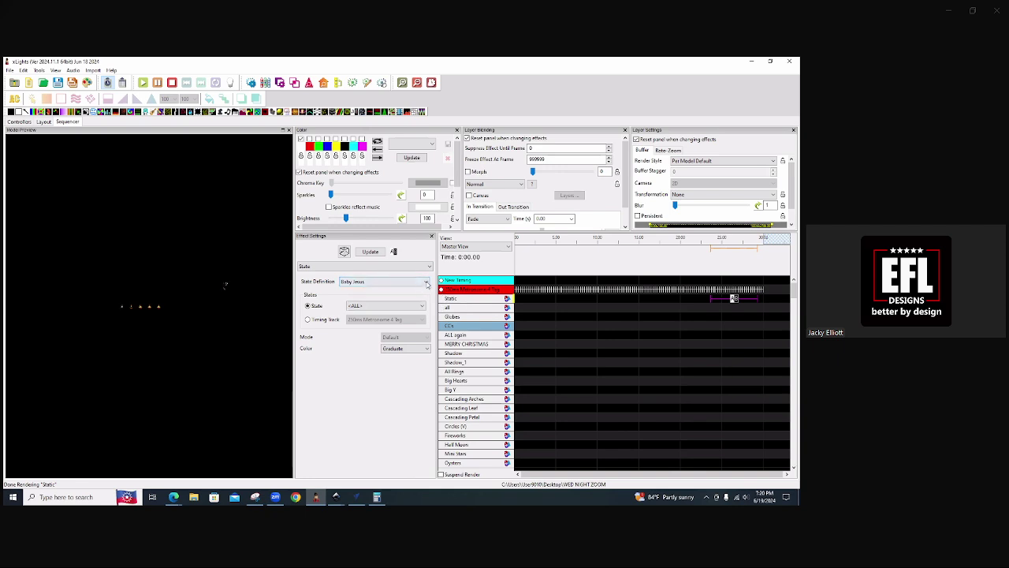
click(426, 283)
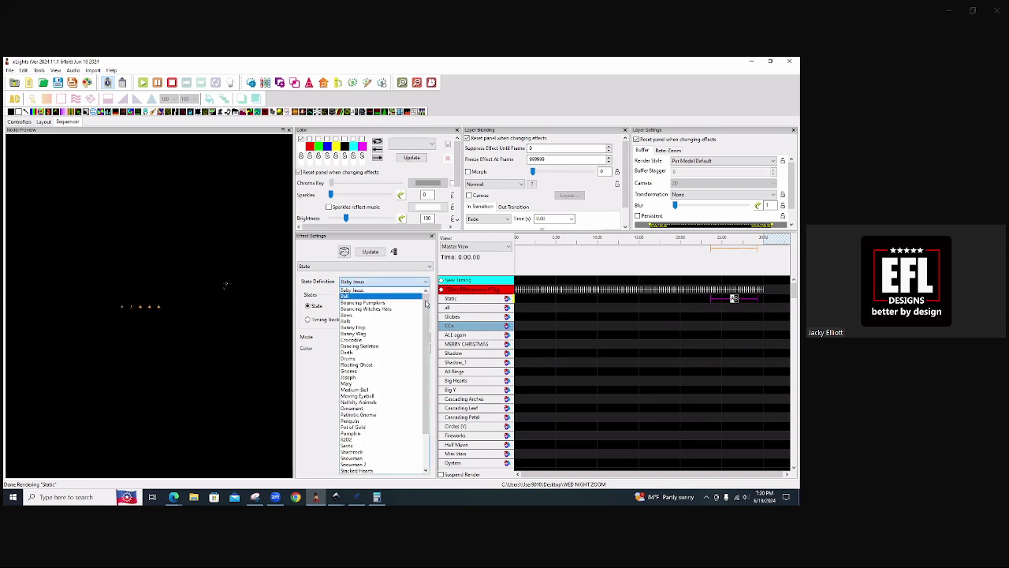
drag(426, 303, 425, 341)
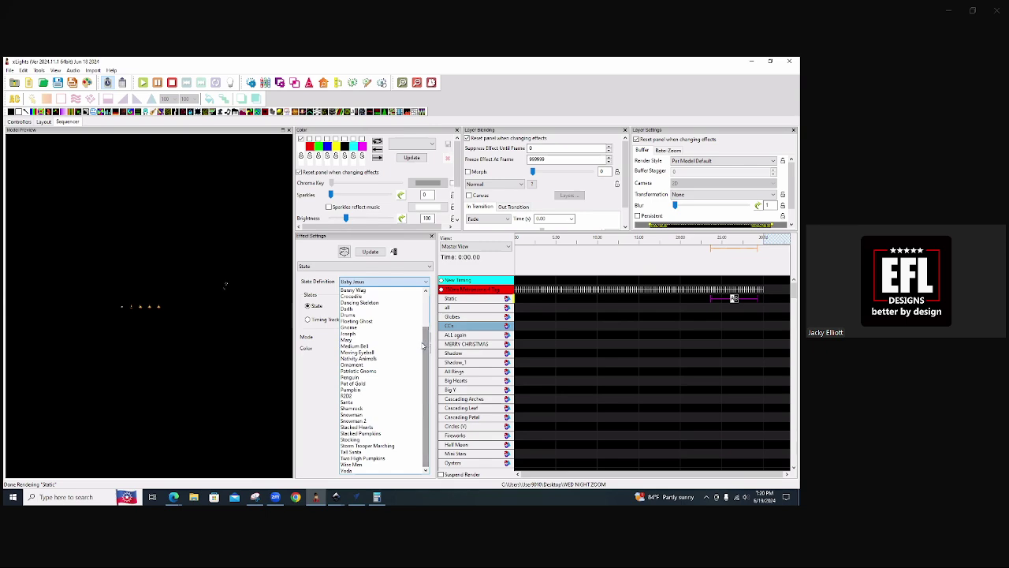
drag(426, 341, 431, 306)
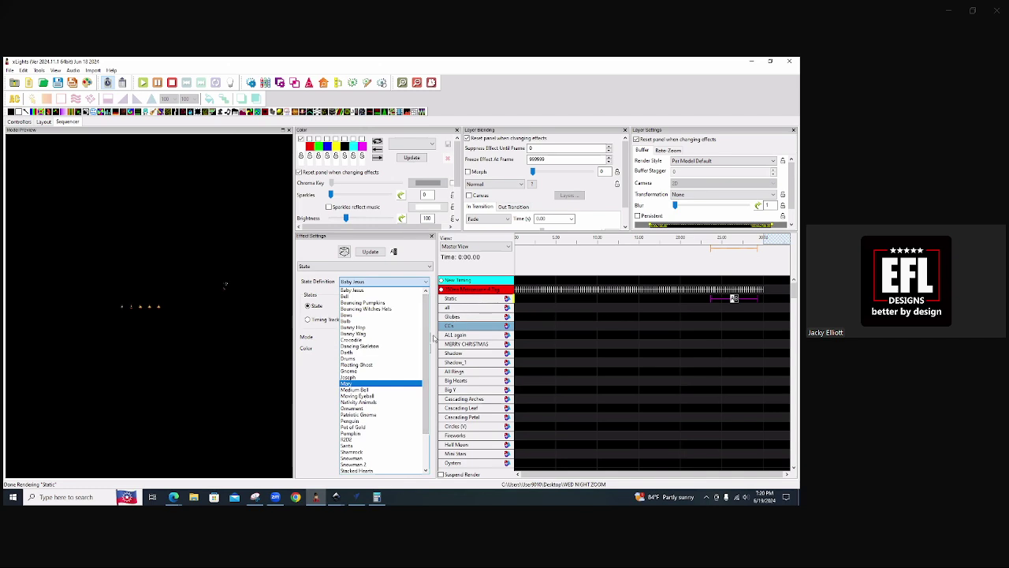
drag(426, 357, 426, 318)
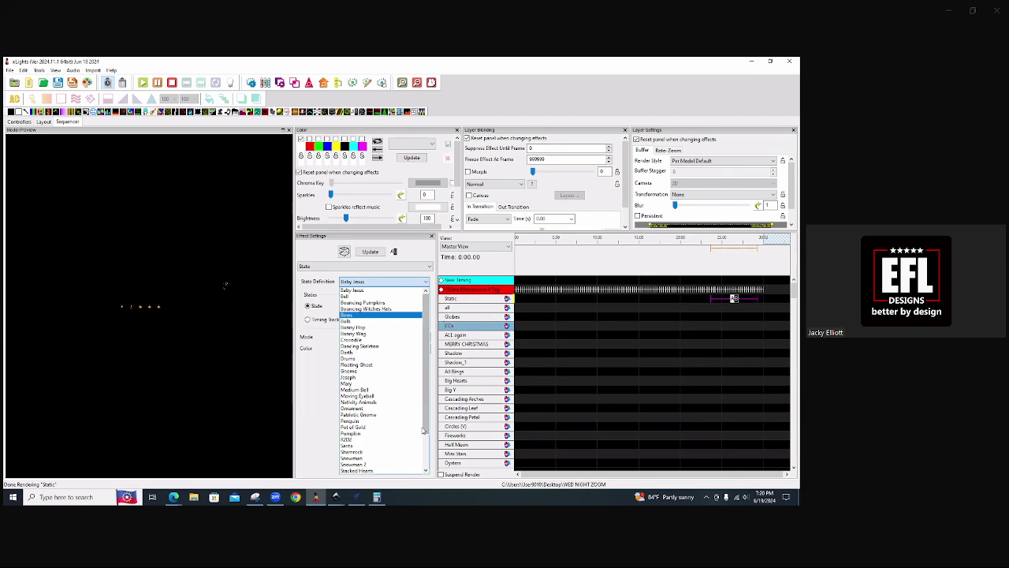
scroll(380, 452, down, 3)
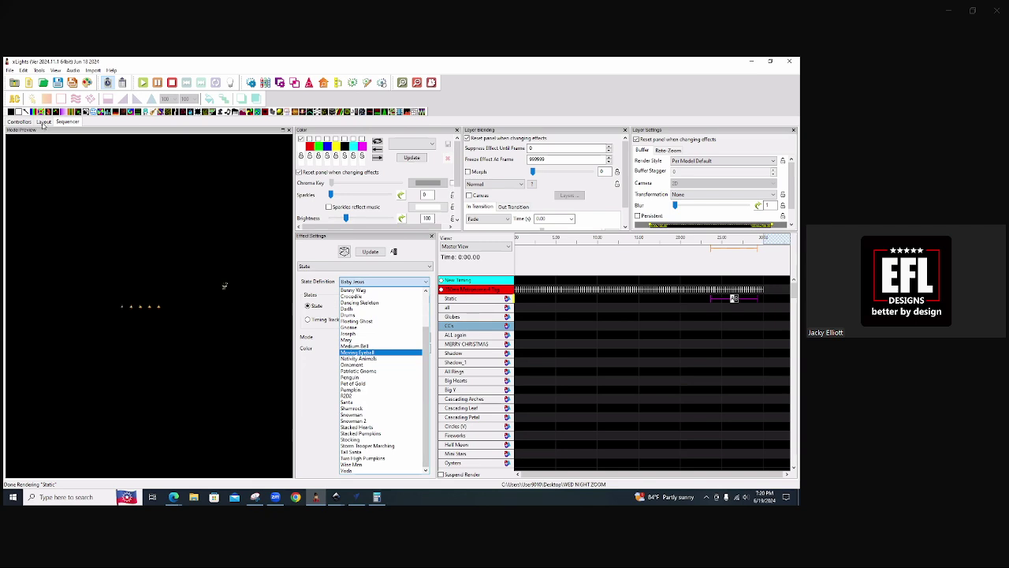
click(299, 266)
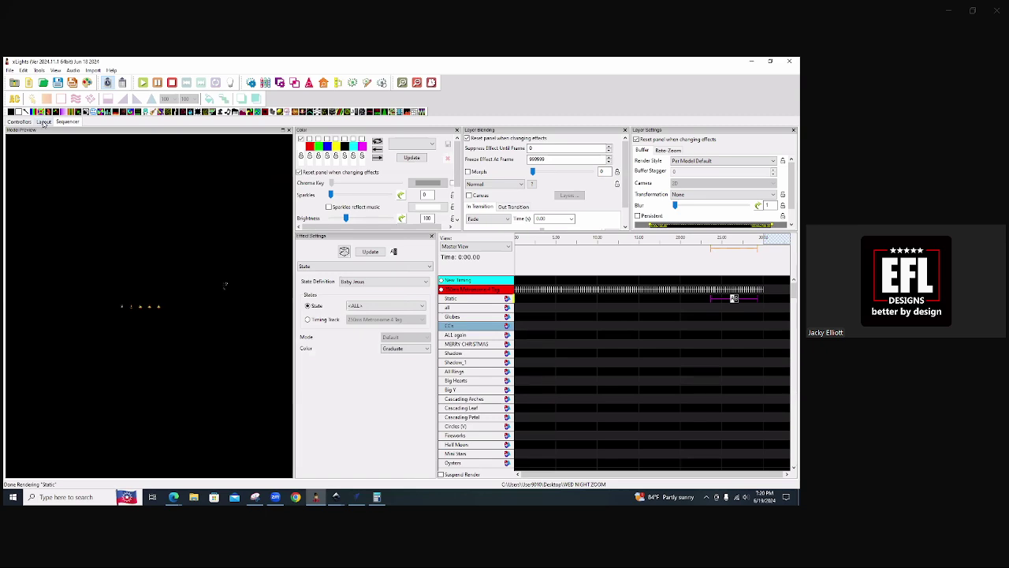
- Select the ornament and Nutcracker_King models together in the layout and move them below the arches
click(43, 122)
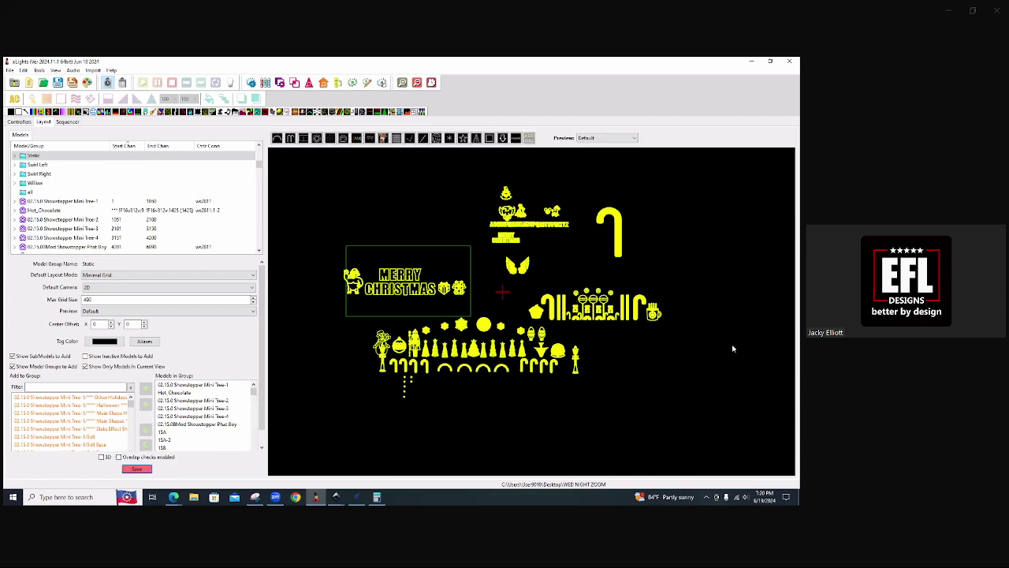
click(736, 344)
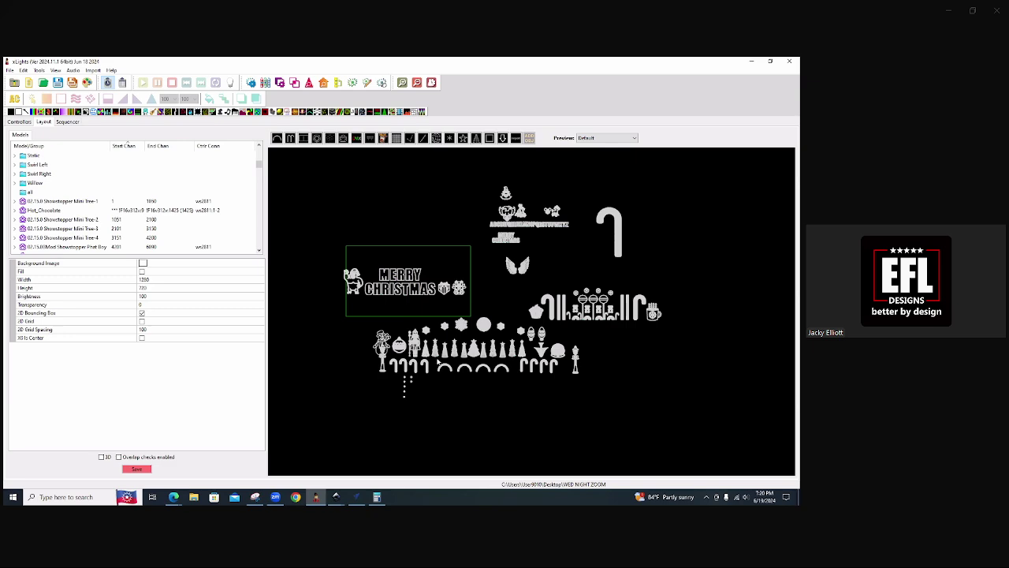
scroll(392, 363, up, 5)
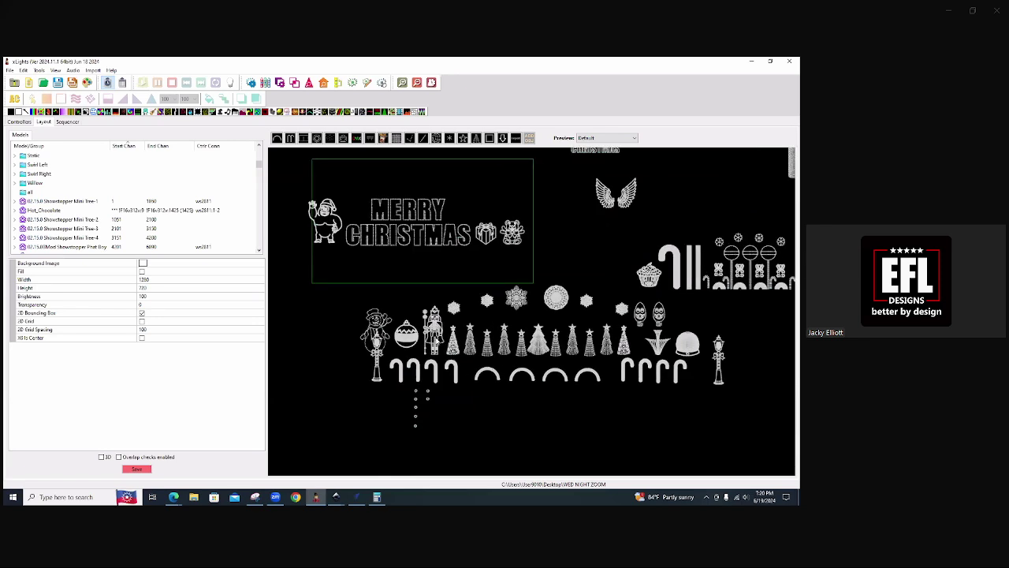
click(410, 345)
ctrl+click(406, 333)
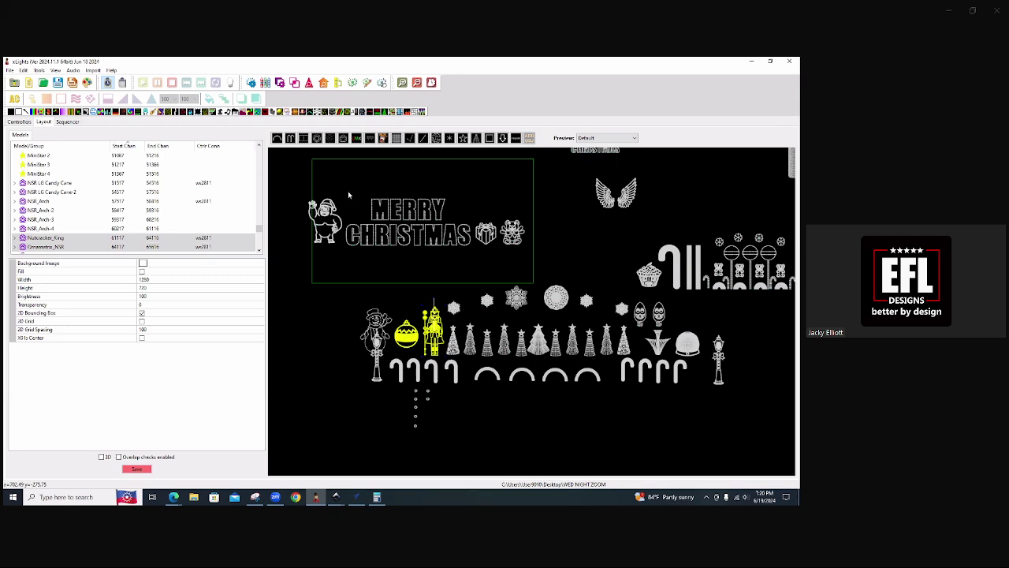
drag(452, 244, 369, 229)
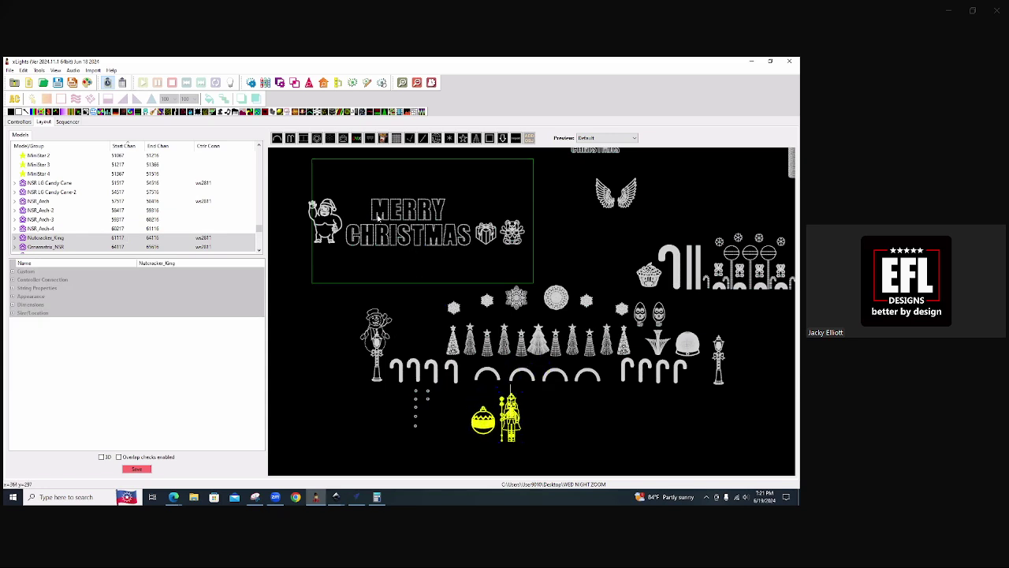
- Add all the large letters of the MERRY CHRISTMAS sign to the current ornament and Nutcracker_King selection
ctrl+click(377, 216)
ctrl+click(393, 217)
ctrl+click(405, 217)
ctrl+click(421, 217)
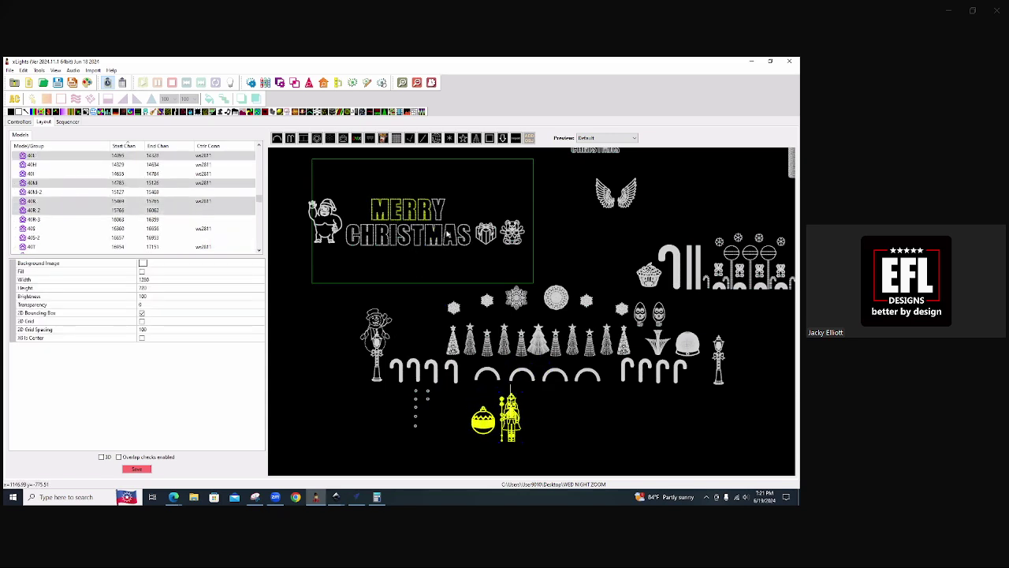
ctrl+click(436, 216)
ctrl+click(461, 230)
ctrl+click(449, 230)
ctrl+click(434, 229)
ctrl+click(419, 230)
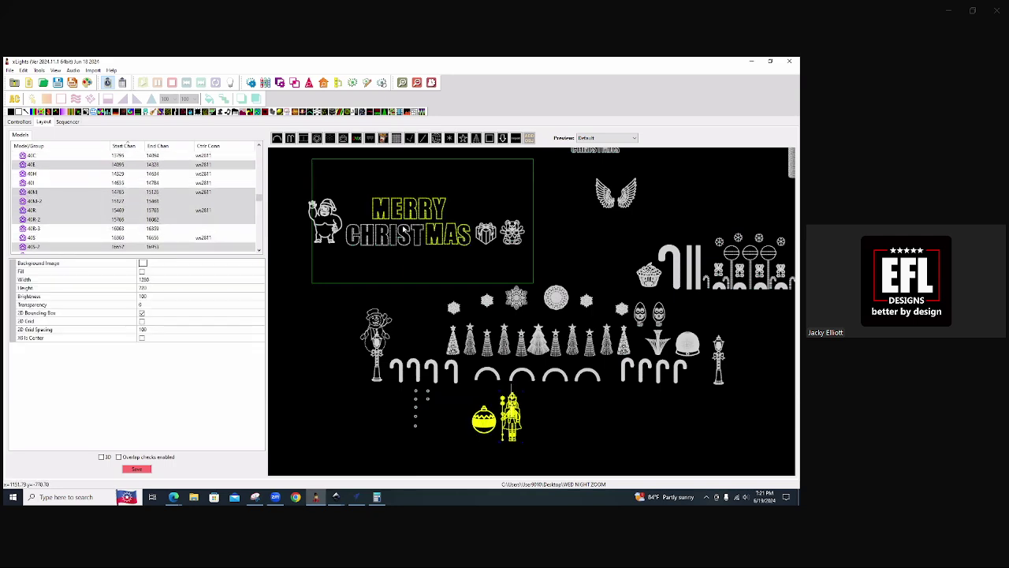
ctrl+click(393, 228)
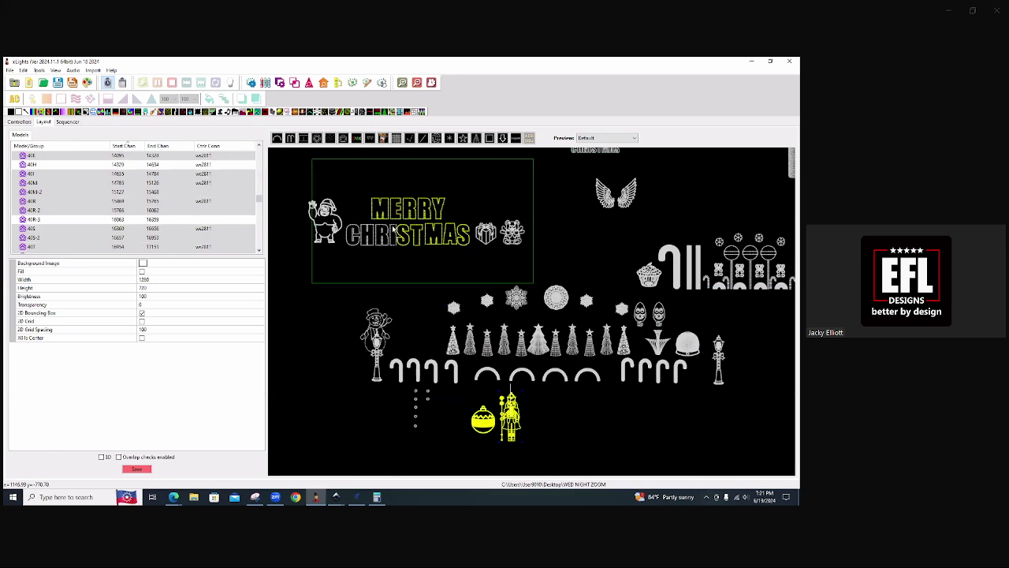
ctrl+click(381, 228)
ctrl+click(366, 228)
ctrl+click(350, 228)
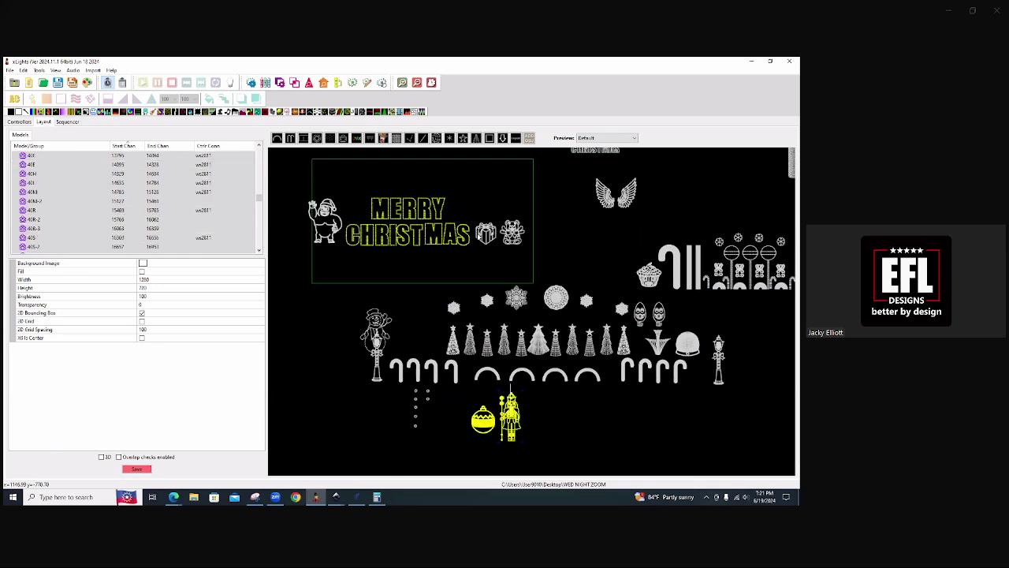
- Extend the selection with the waving figure and gift beside the sign, the snow globe, the cupcake and the hot chocolate mug
ctrl+click(323, 221)
ctrl+click(484, 233)
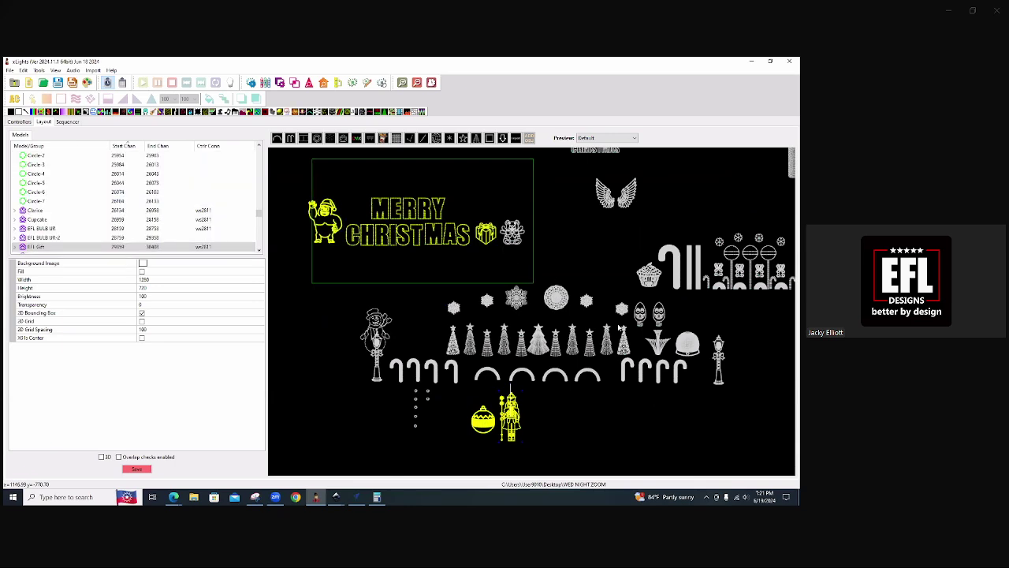
ctrl+click(694, 349)
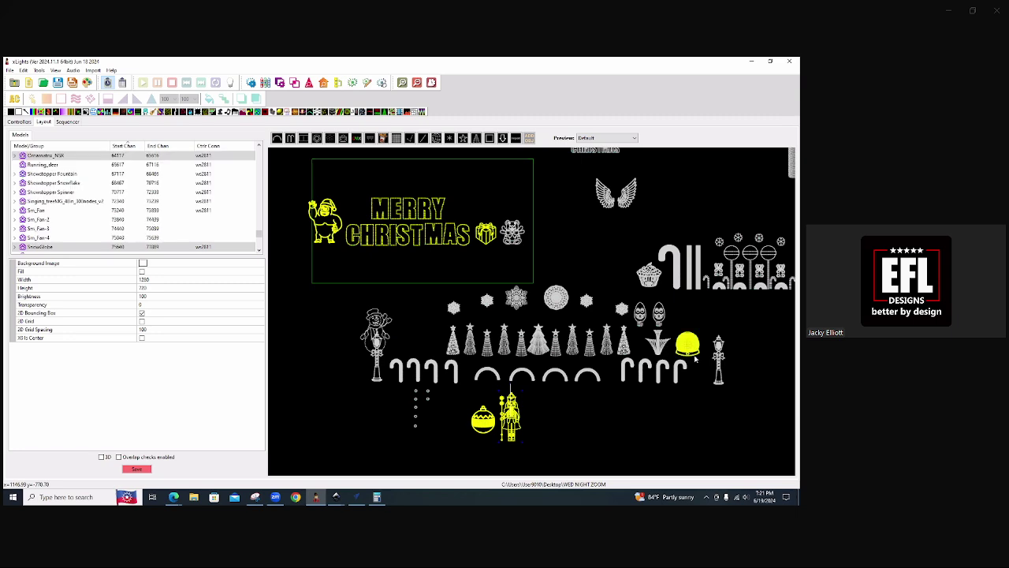
ctrl+click(648, 273)
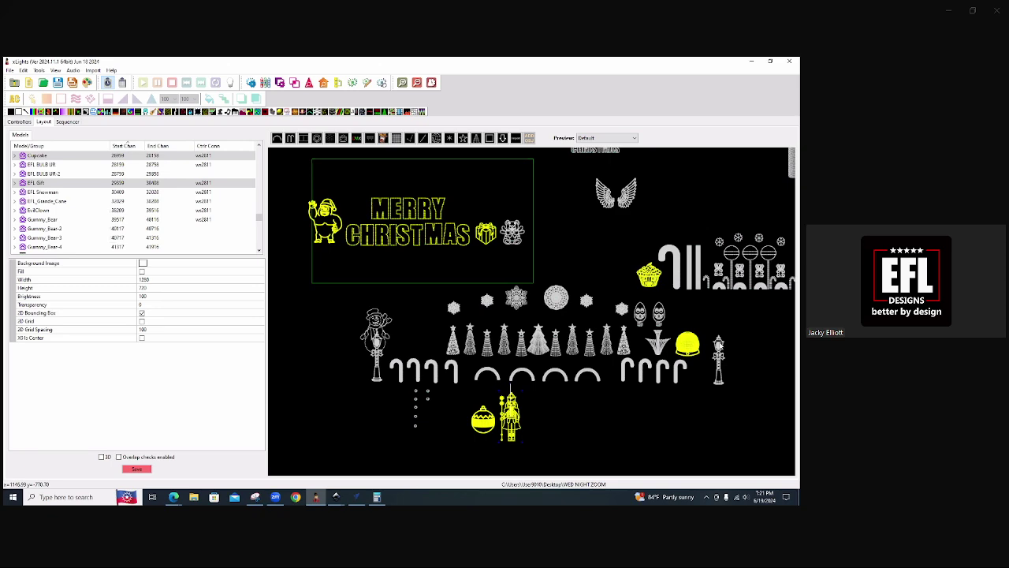
scroll(662, 386, right, 3)
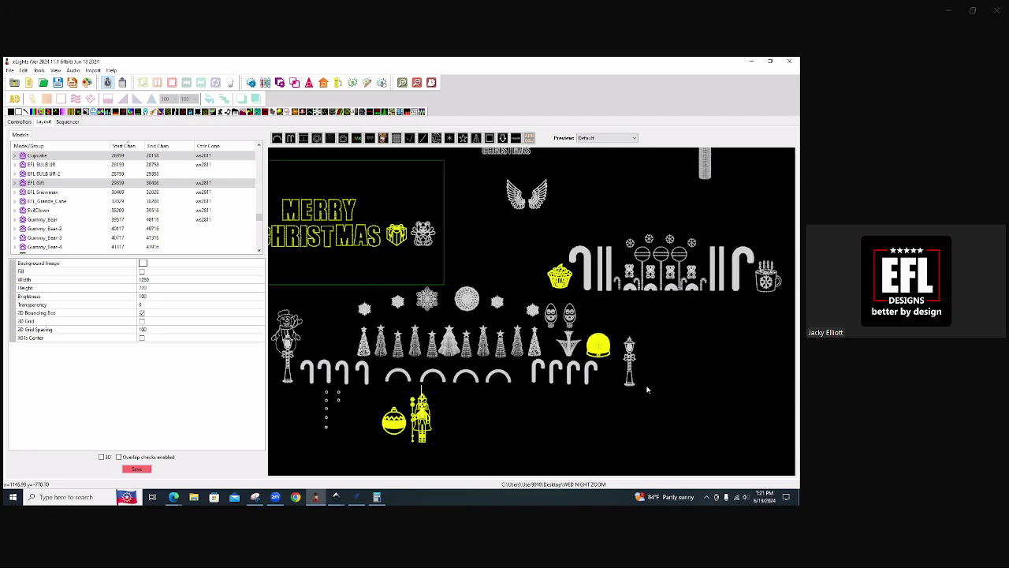
scroll(671, 387, down, 5)
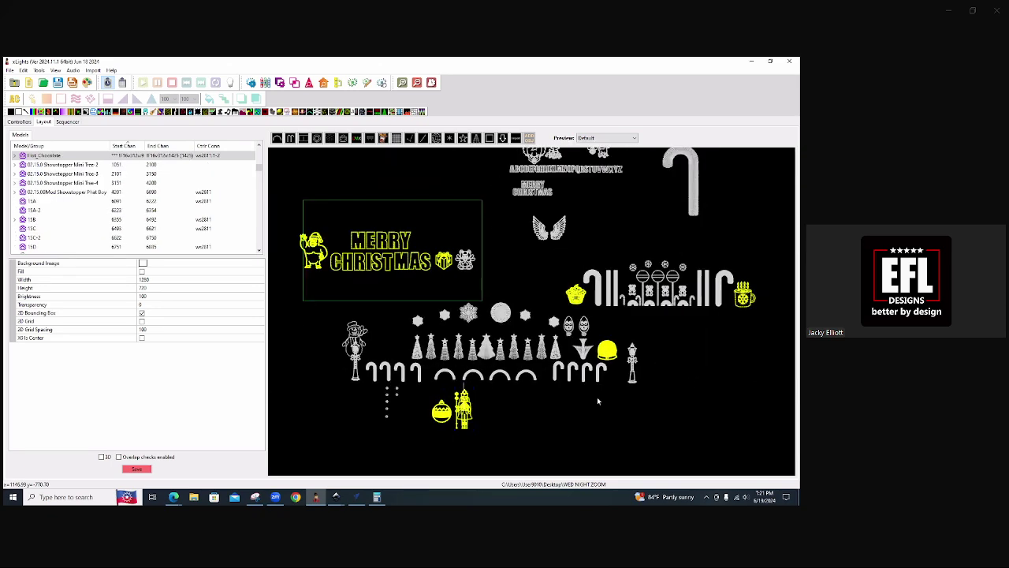
scroll(529, 415, up, 2)
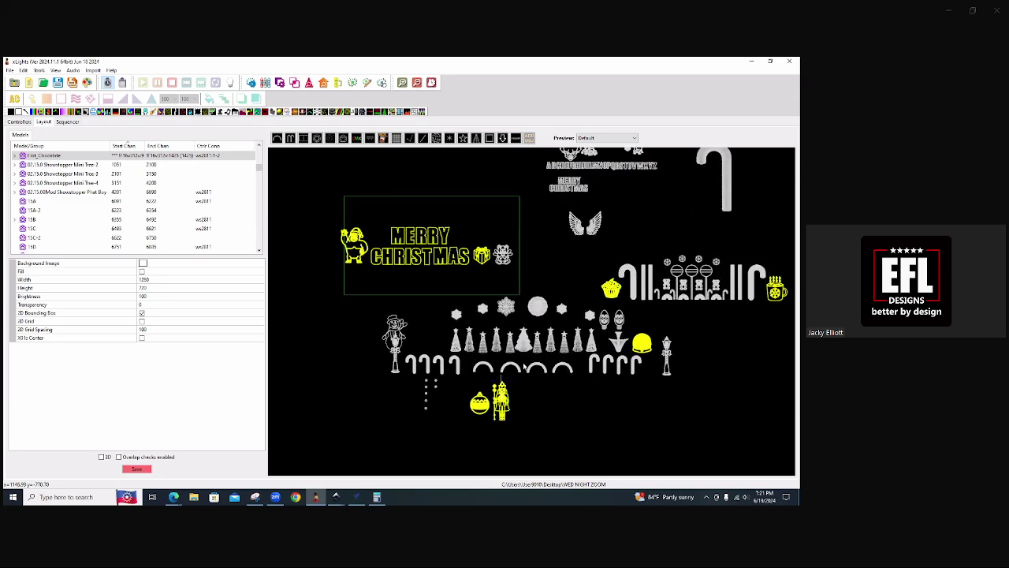
- Create a model group named Static 2 from the selected models
right_click(542, 191)
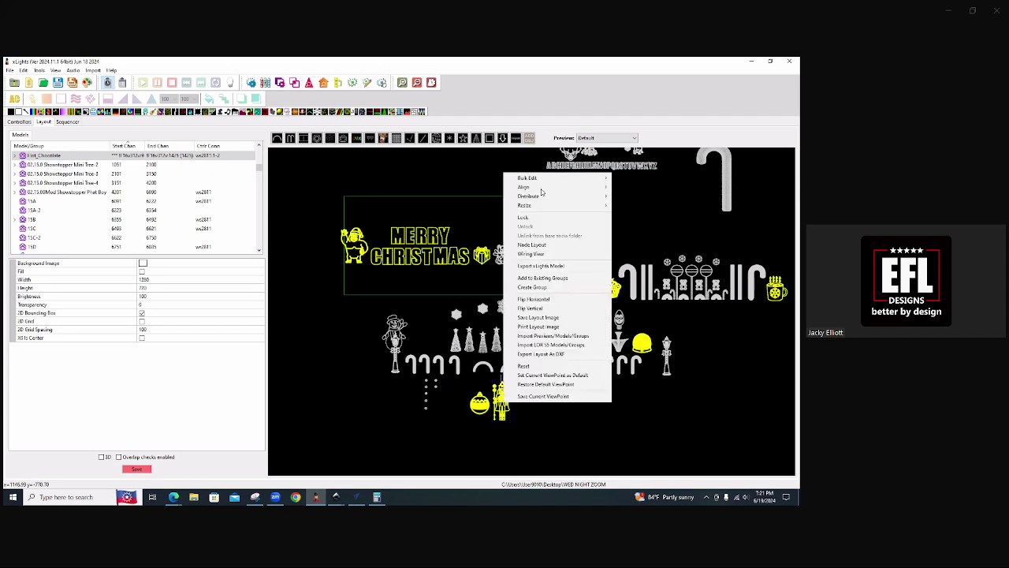
click(542, 289)
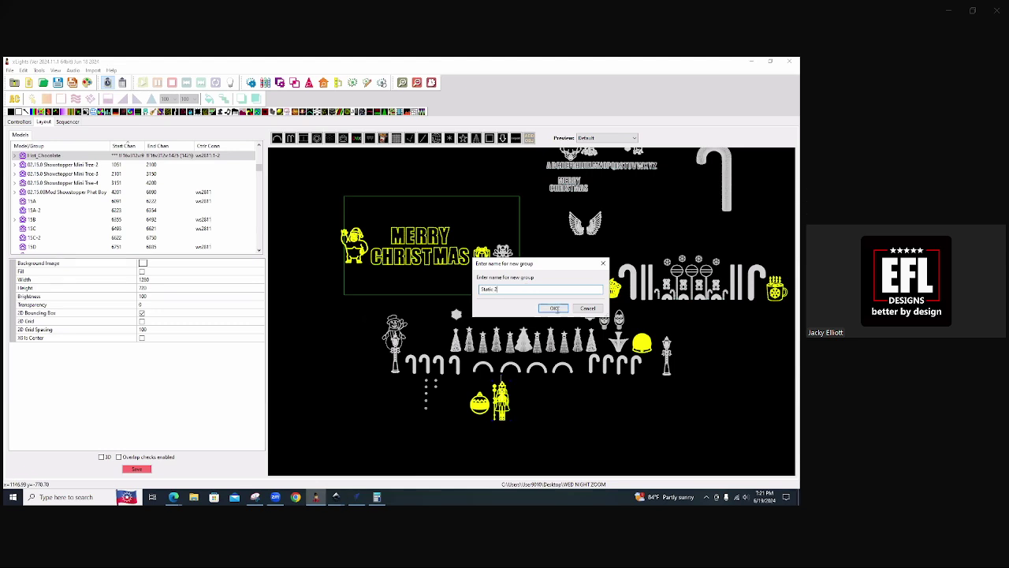
click(555, 309)
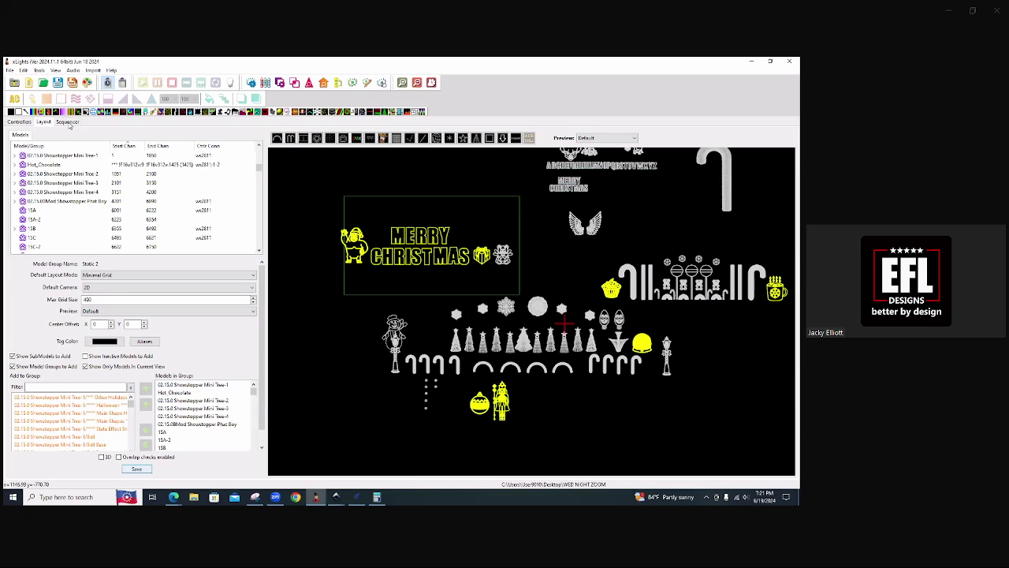
- In the sequencer's Master View, add the Static 2 group directly below the timing tracks and remove the Static group with its effects
click(67, 121)
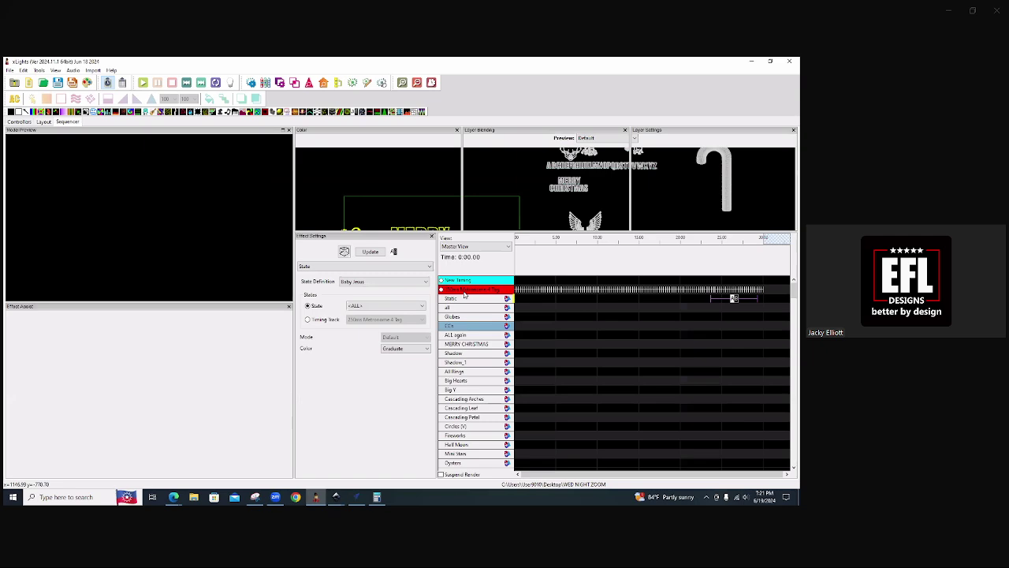
right_click(475, 299)
click(501, 402)
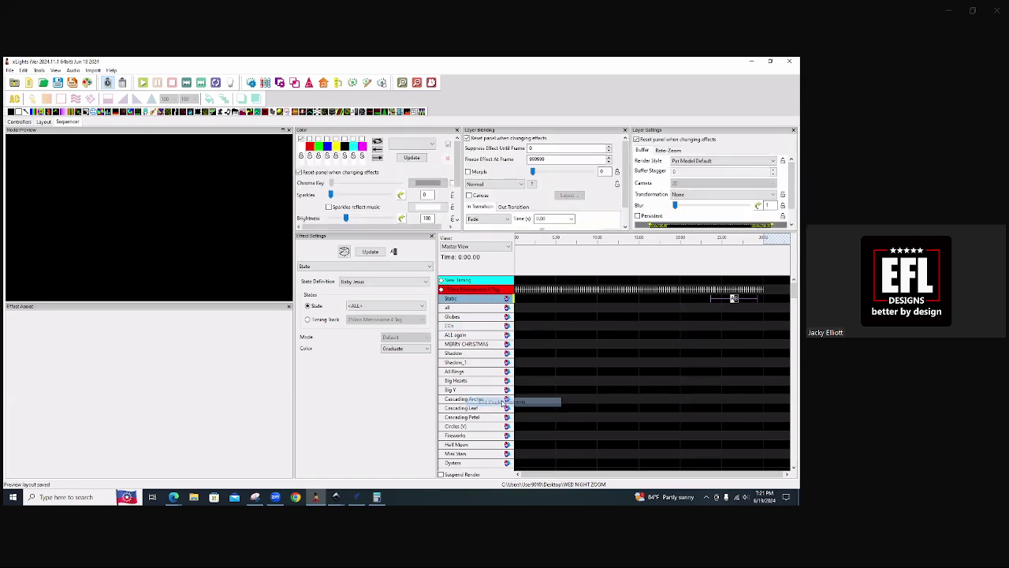
drag(126, 107, 153, 139)
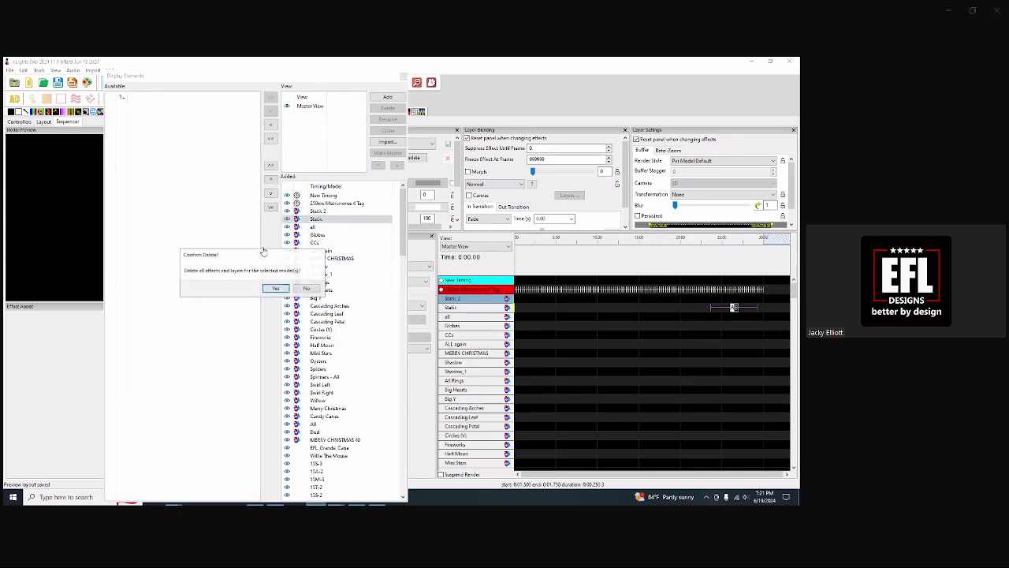
click(276, 288)
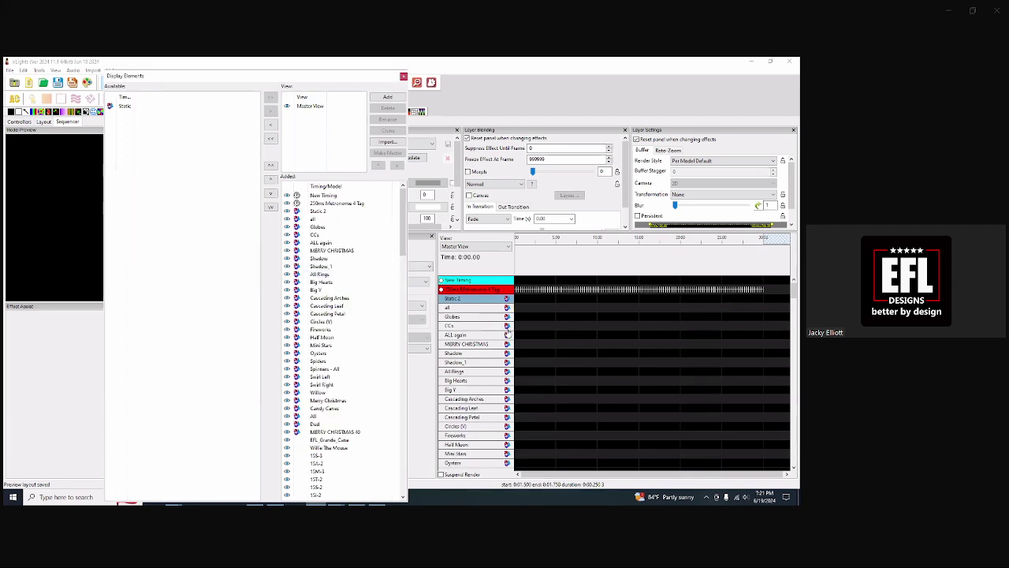
click(404, 77)
- Place a State effect on the Static 2 row from about 2 to 14 seconds, keeping the Static state definition
drag(355, 111, 628, 299)
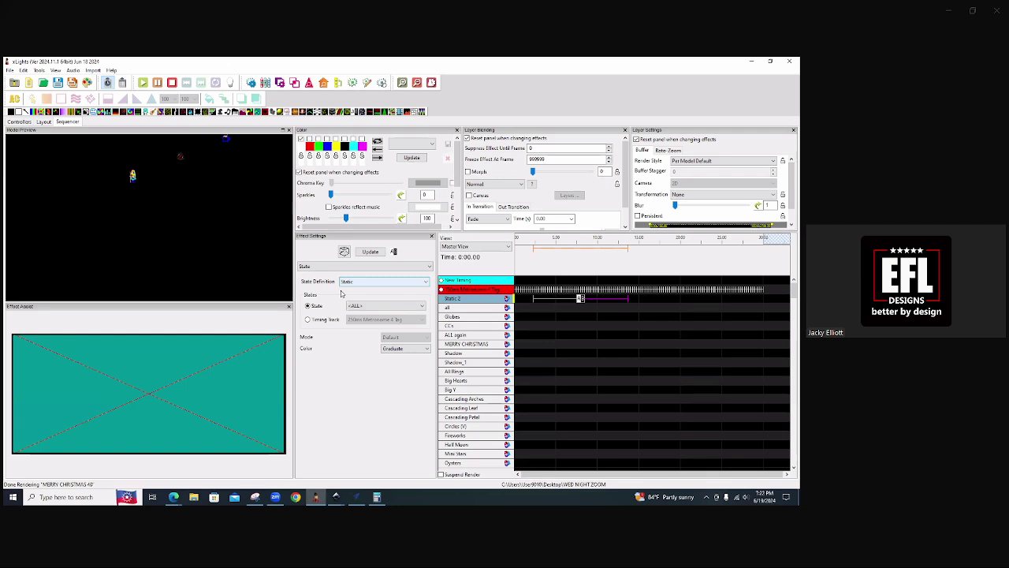
click(367, 281)
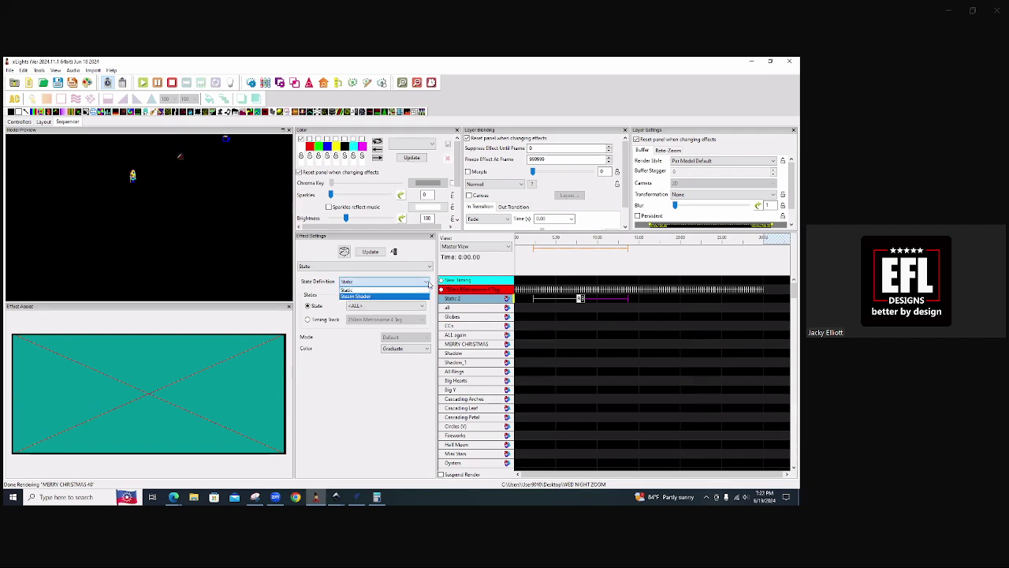
click(427, 284)
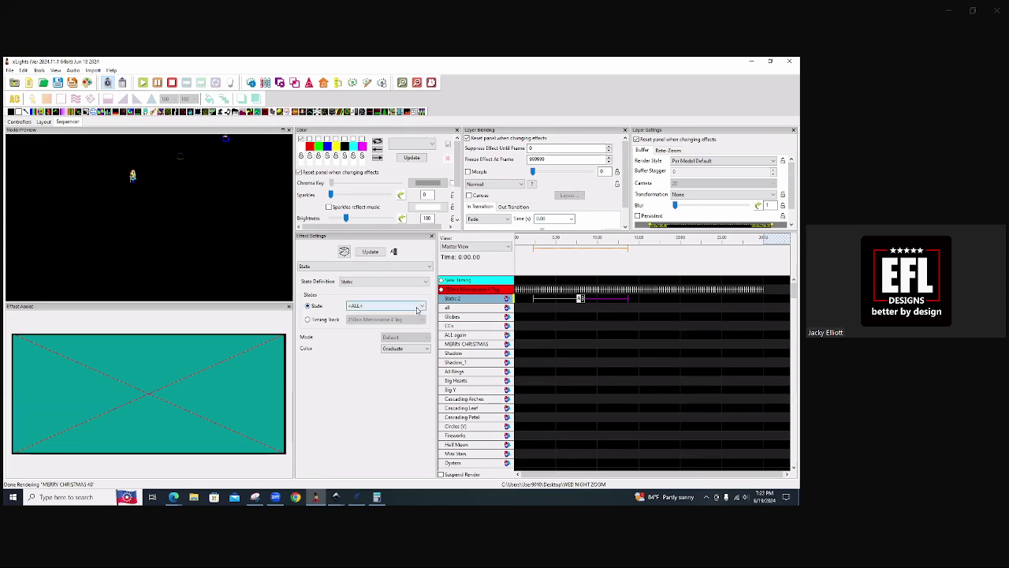
- Try the Default render style on the Static 2 State effect and return it to Per Model Default
click(716, 162)
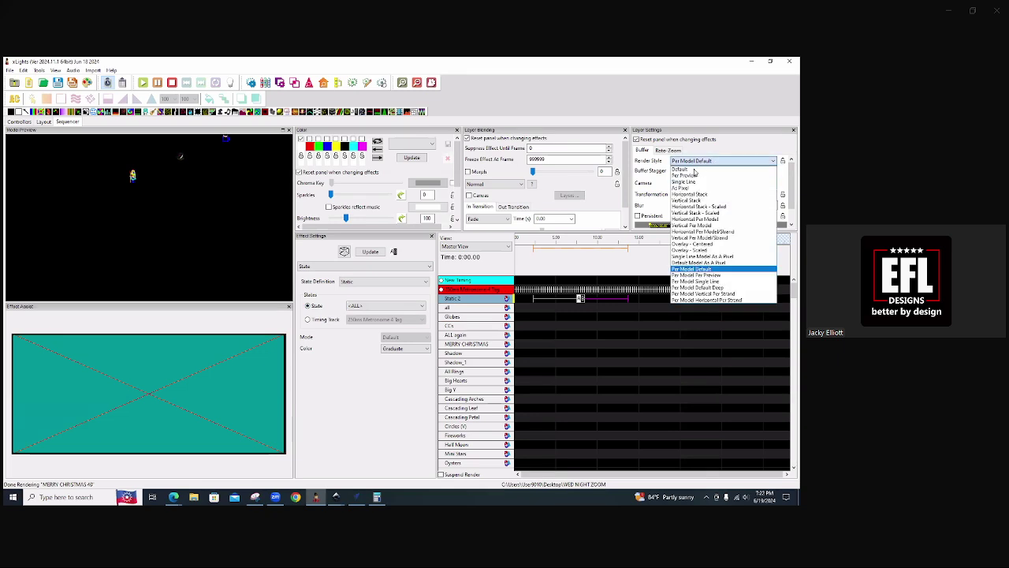
click(695, 171)
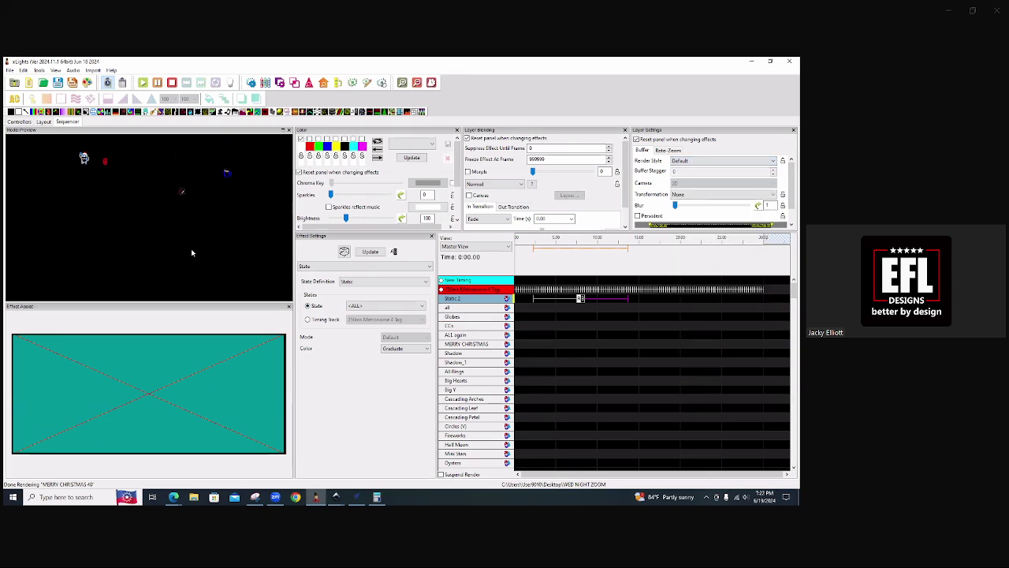
click(694, 162)
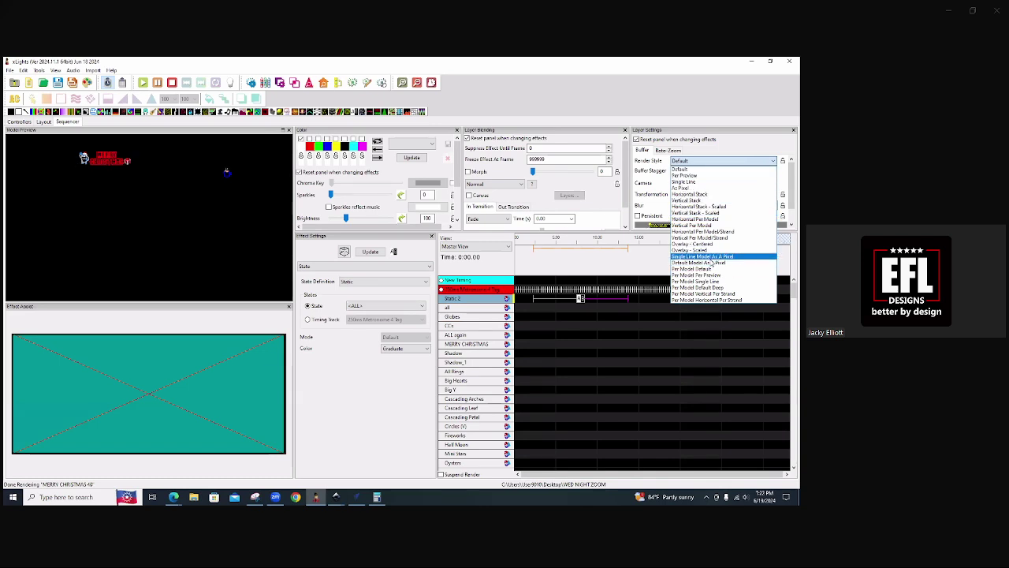
click(706, 269)
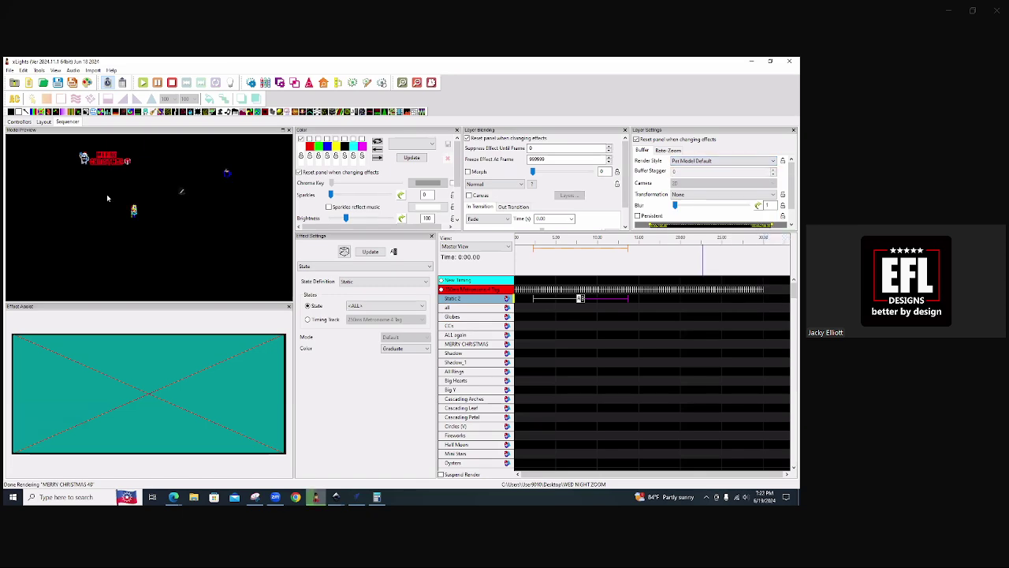
- Enlarge the model preview by closing Effect Assist and examine the static colors on the waving figure, MERRY CHRISTMAS letters and nutcracker
drag(107, 195, 117, 231)
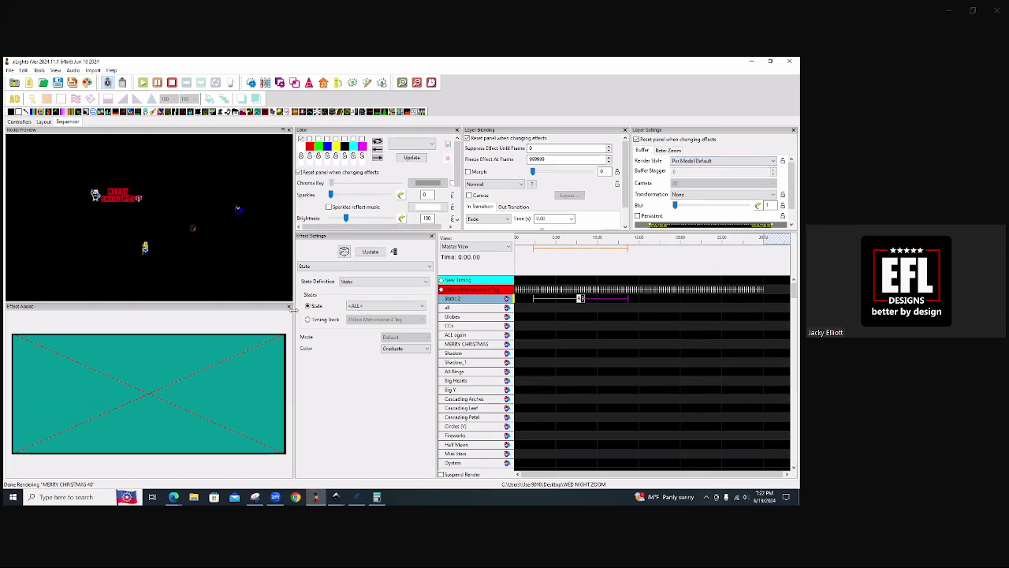
click(289, 307)
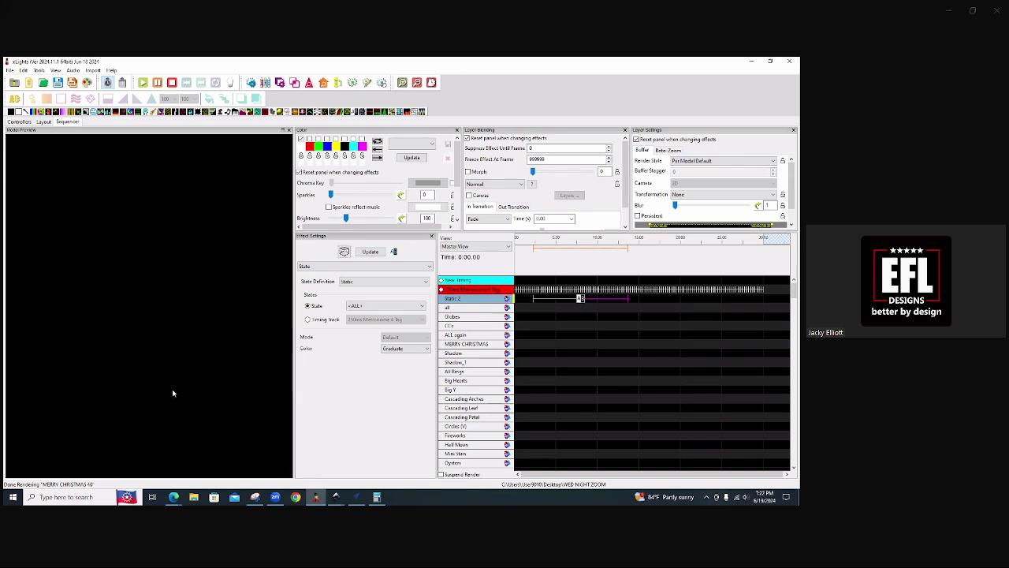
scroll(63, 309, up, 3)
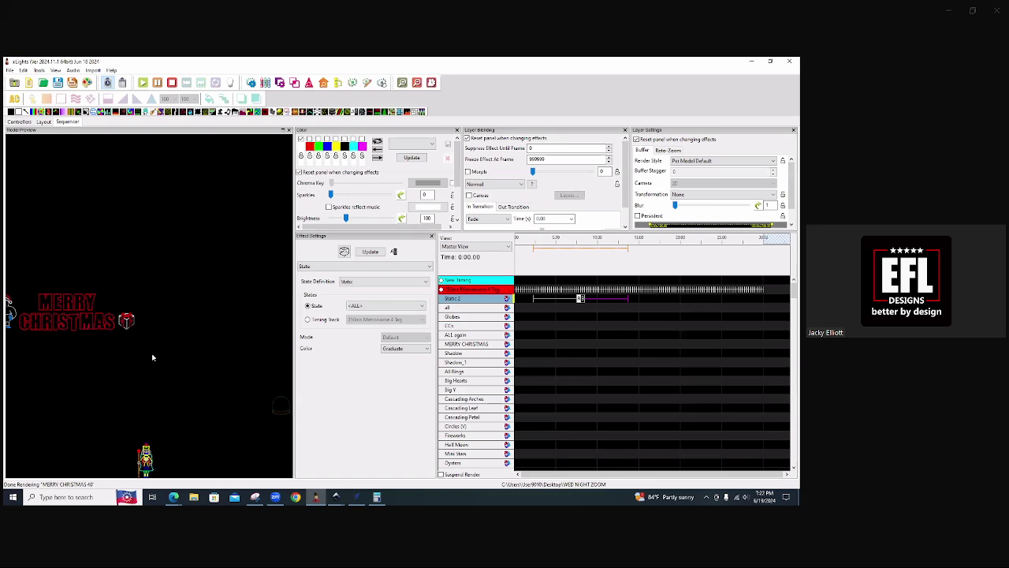
drag(16, 325, 118, 359)
scroll(118, 360, up, 1)
scroll(114, 371, up, 2)
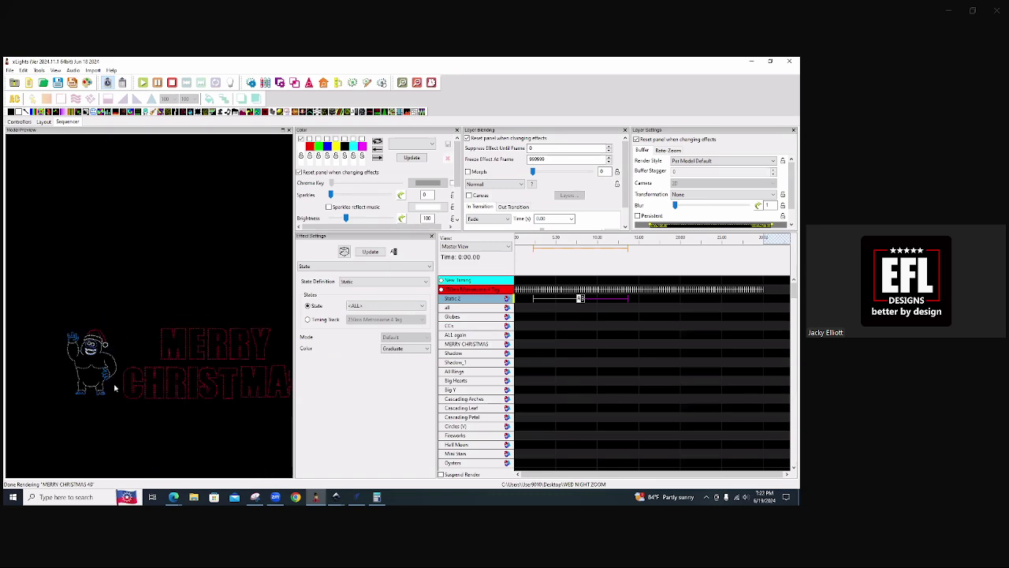
scroll(128, 350, down, 1)
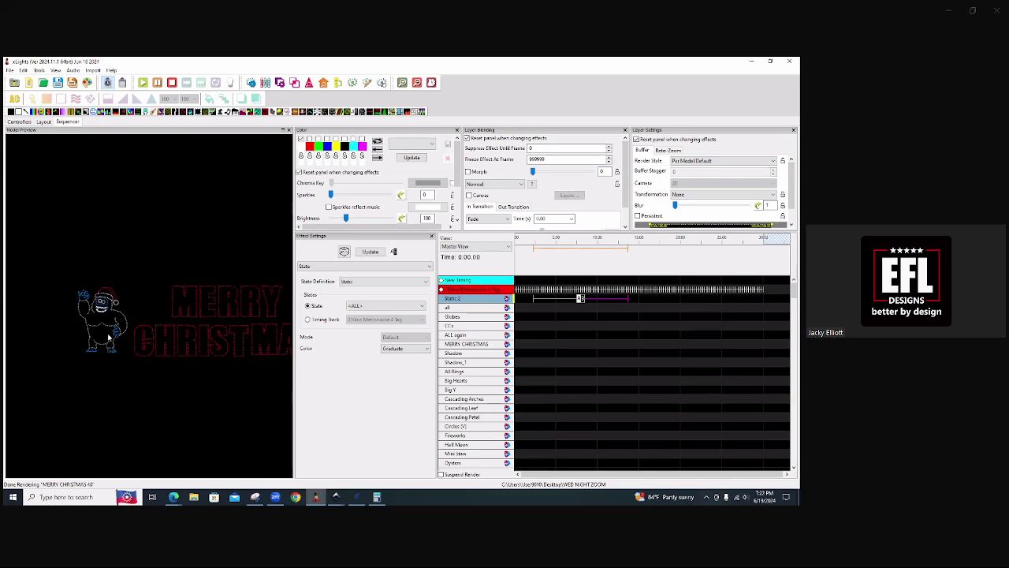
drag(182, 345, 93, 423)
scroll(92, 424, up, 5)
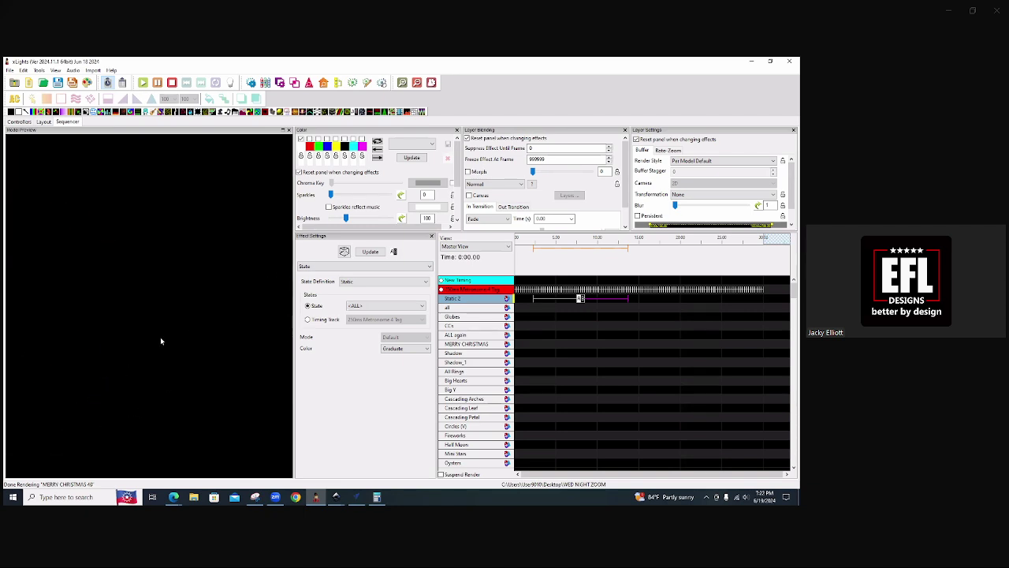
drag(160, 337, 144, 365)
scroll(130, 363, up, 2)
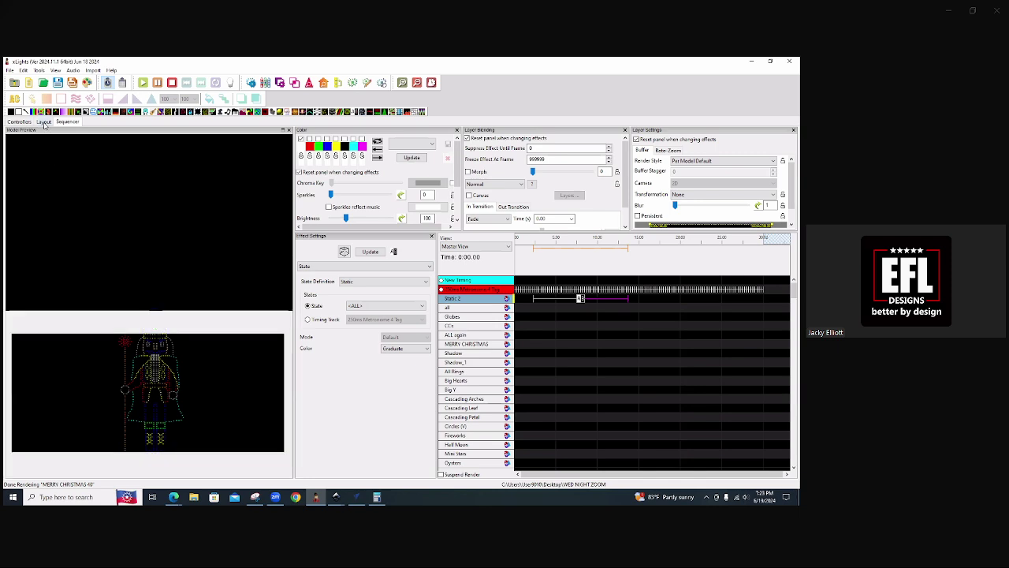
- Return to the layout, clear the group selection and select only the Nutcracker_King model below the arches
click(43, 122)
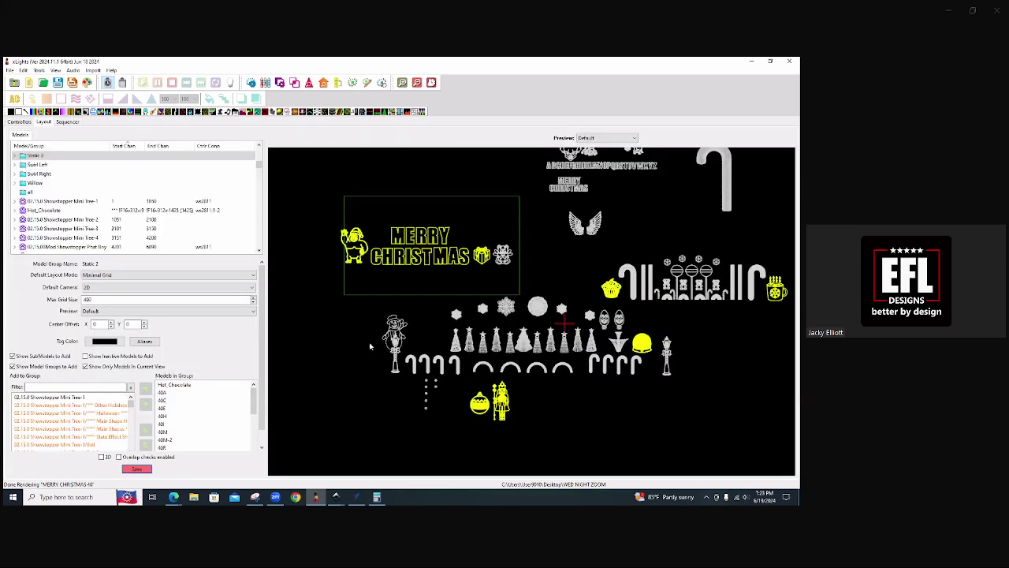
click(370, 346)
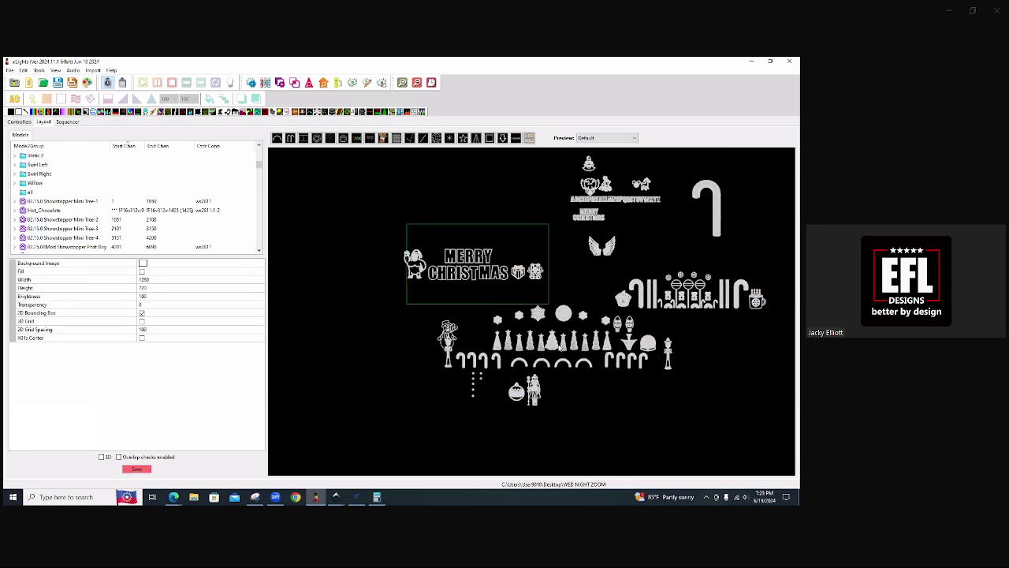
scroll(534, 397, up, 3)
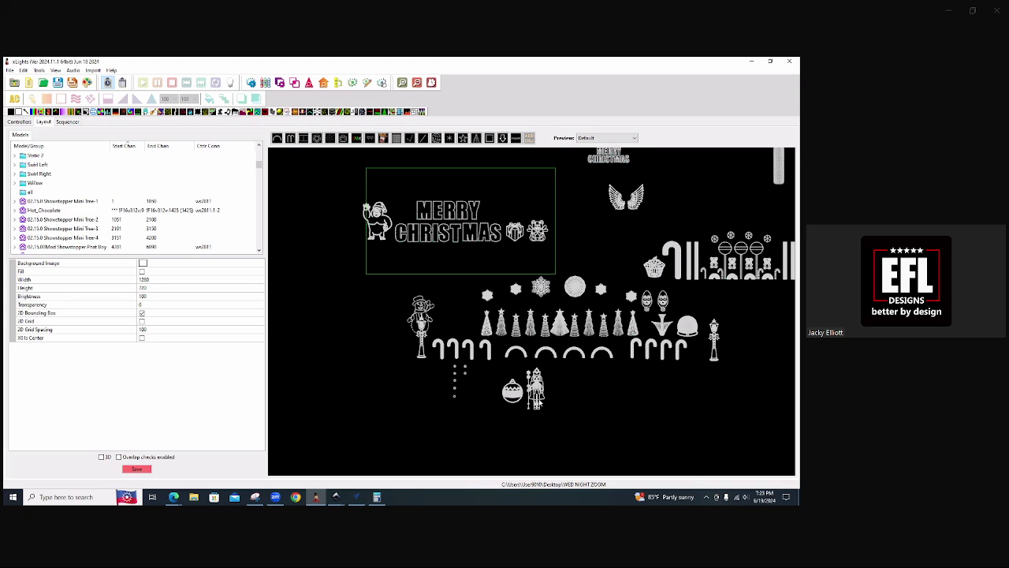
scroll(536, 393, up, 3)
click(536, 393)
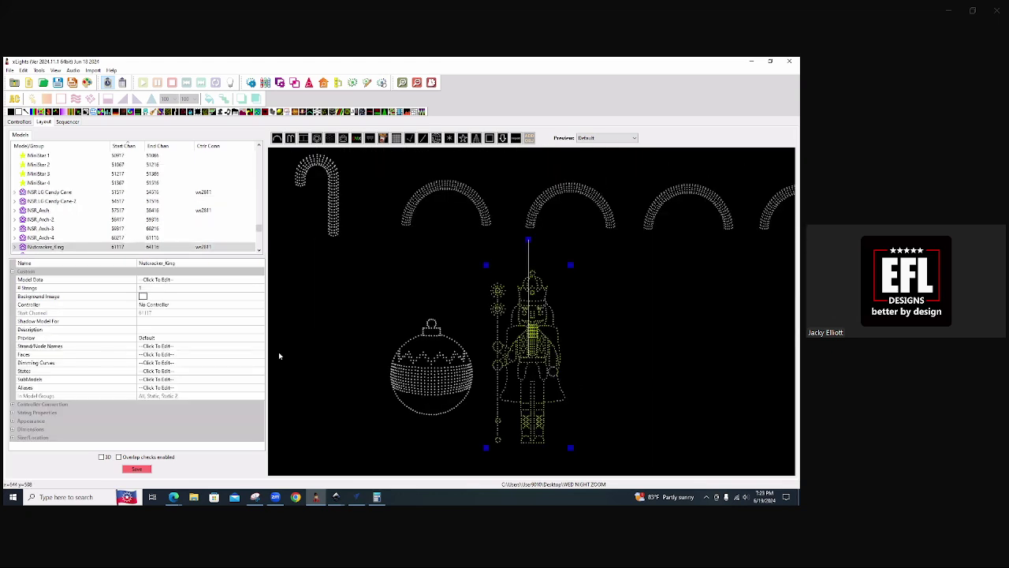
- Examine the Nutcracker_King state definitions, comparing the Static and Nutcracker King states, and leave the definitions without saving changes
click(211, 370)
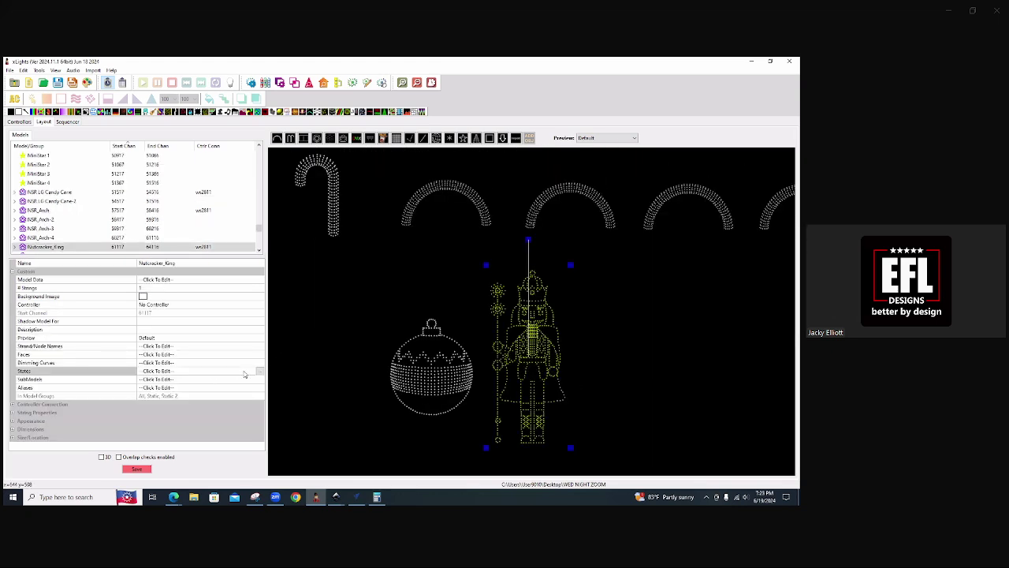
click(260, 373)
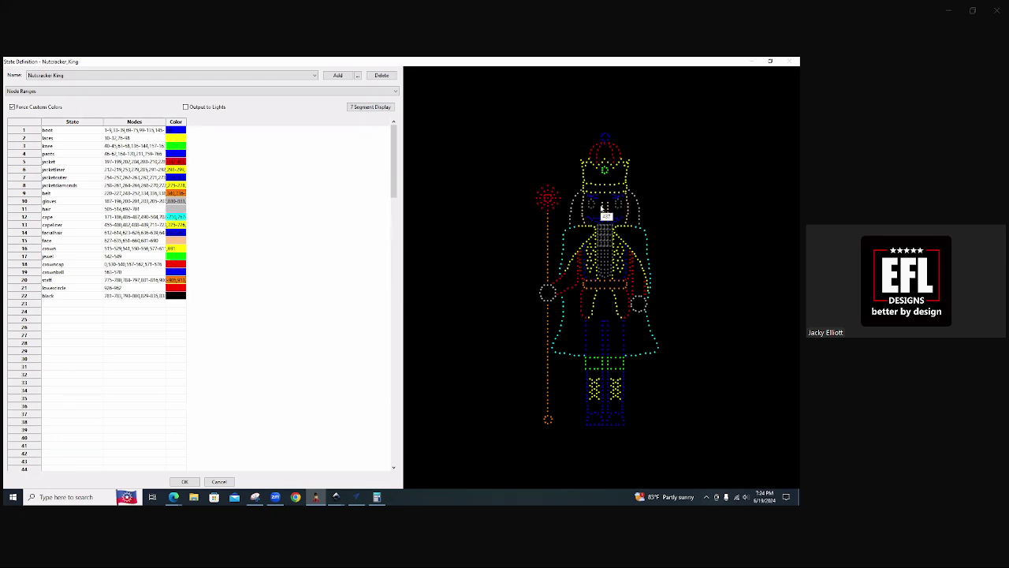
click(314, 75)
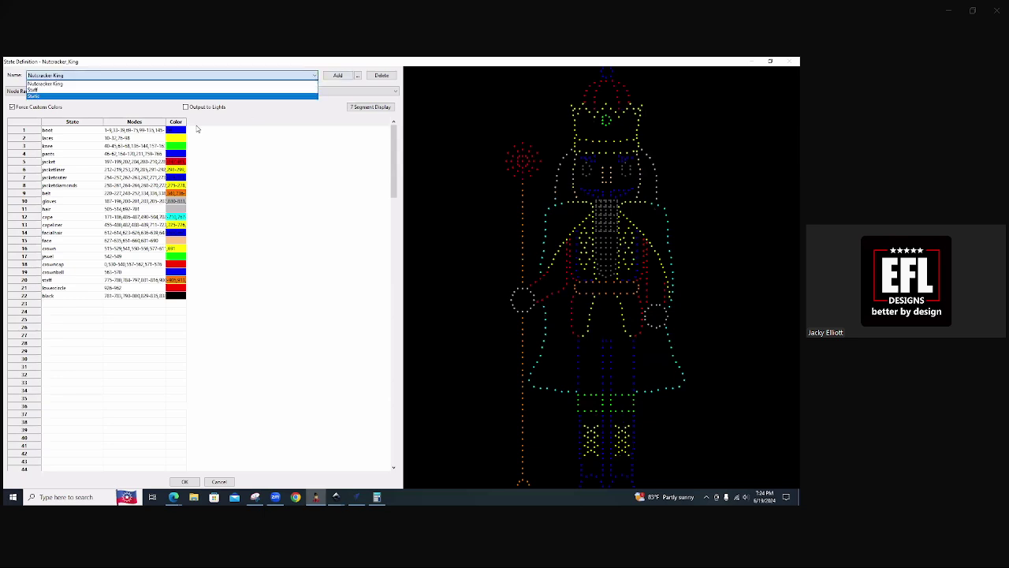
click(53, 94)
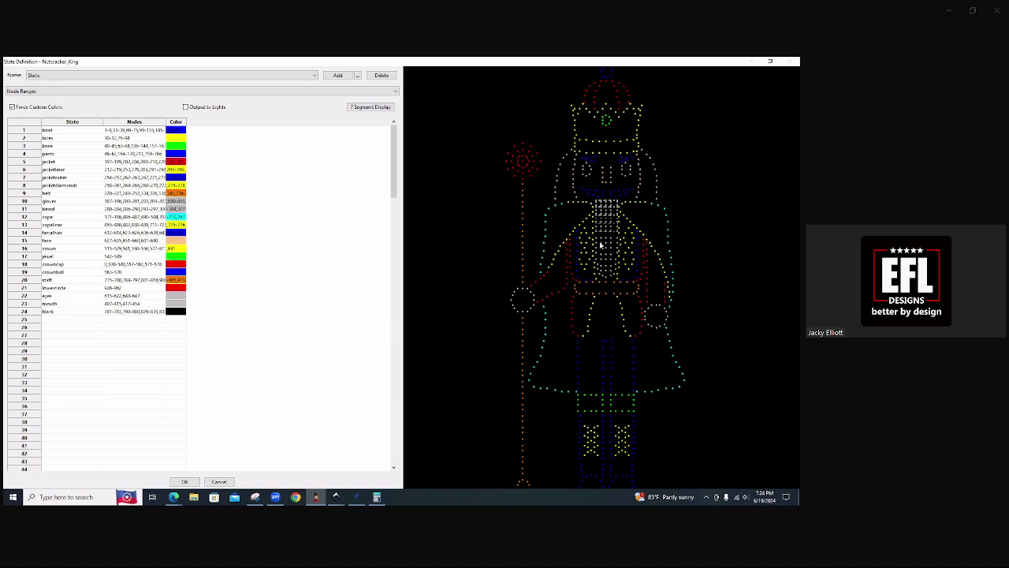
click(311, 76)
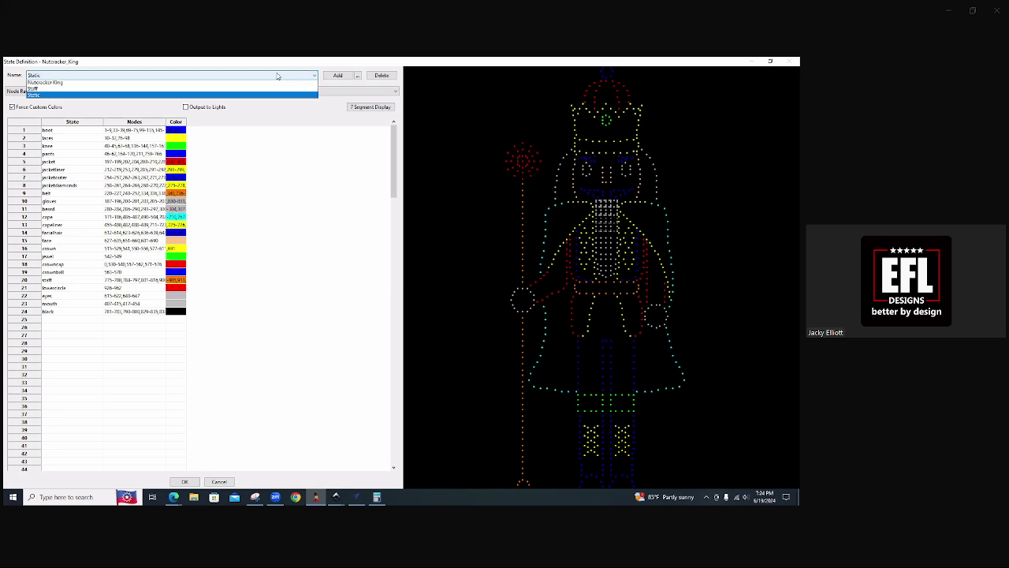
click(124, 84)
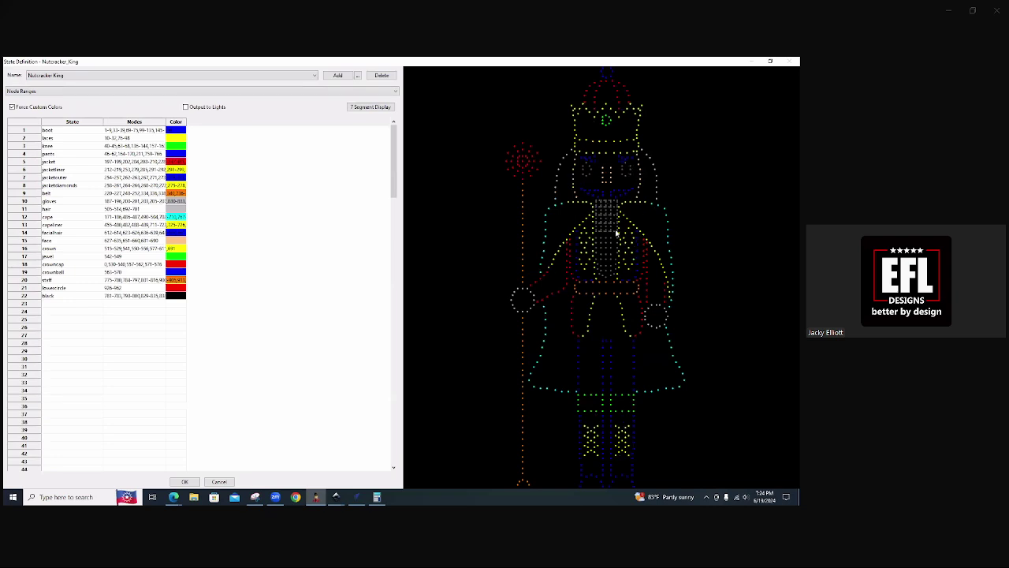
click(219, 482)
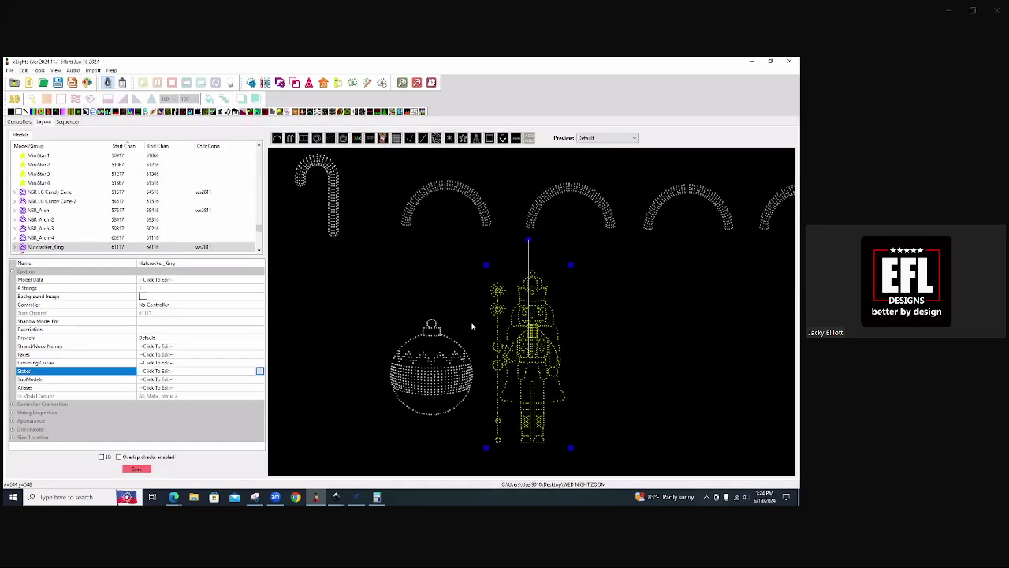
- In the sequencer, replace the State effect on the Nutcracker_King row with a Faces effect from about 2 to 11 seconds
click(66, 122)
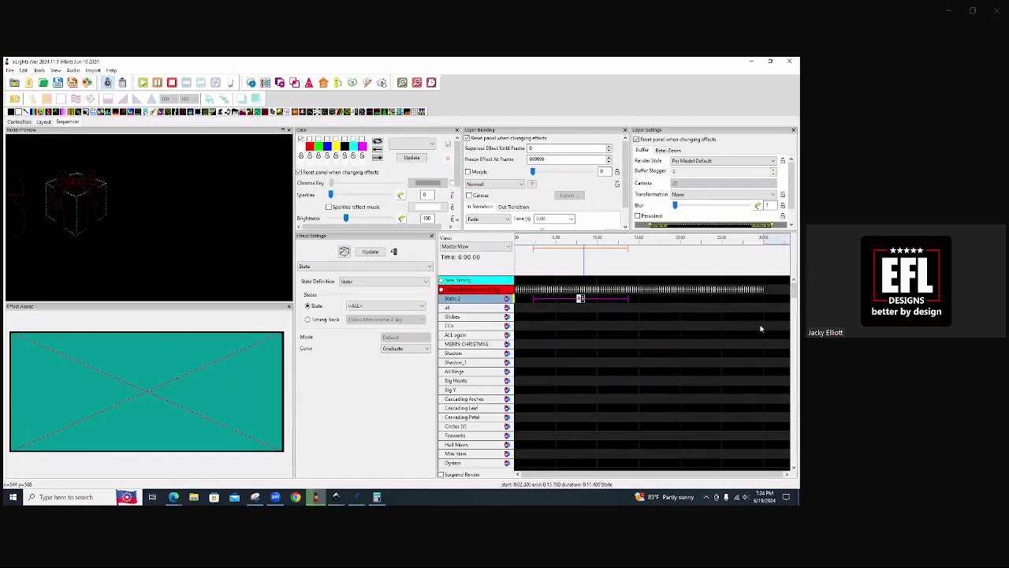
drag(792, 317, 786, 407)
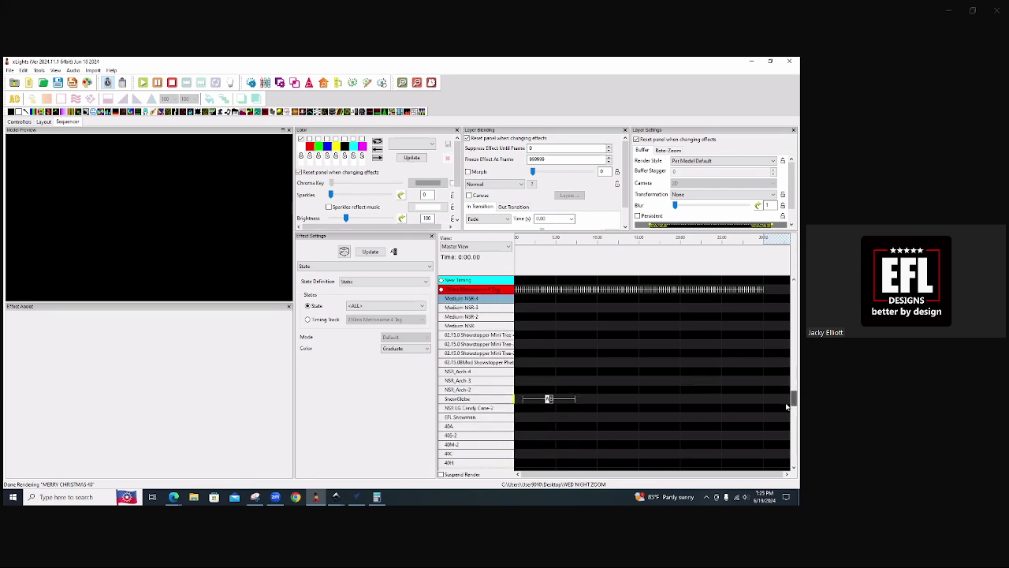
drag(786, 406, 783, 423)
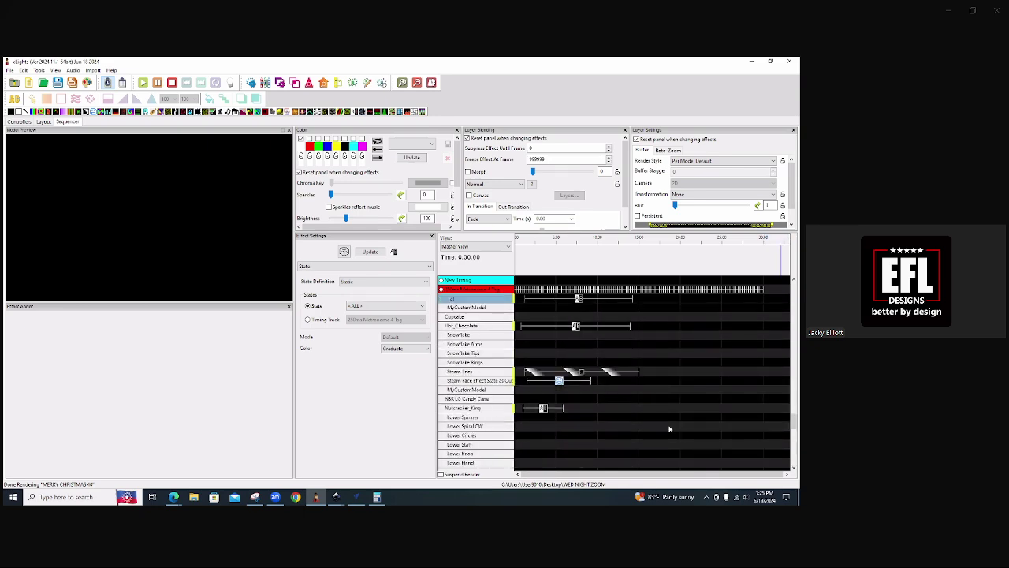
click(544, 409)
key(Delete)
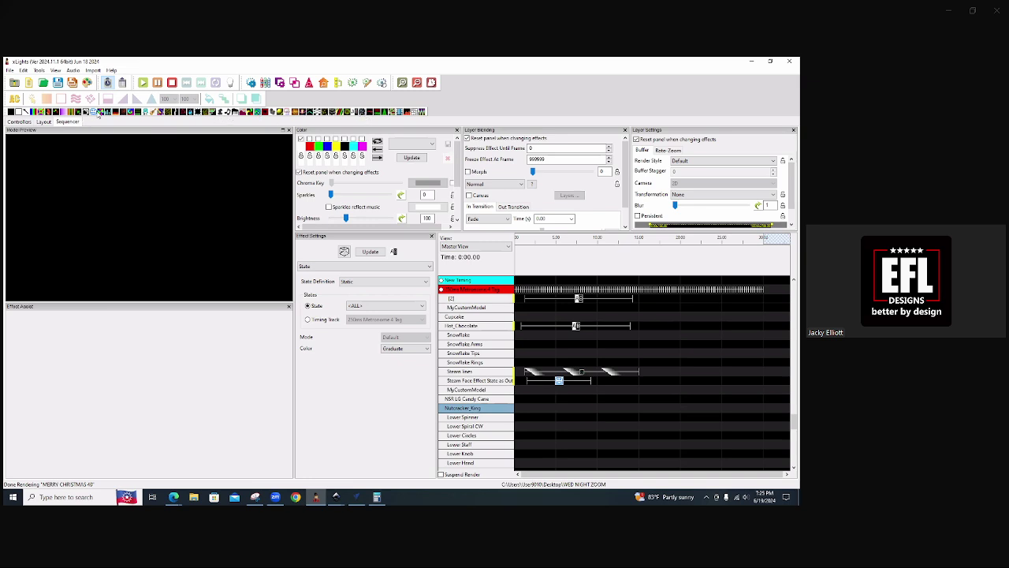
drag(97, 112, 607, 408)
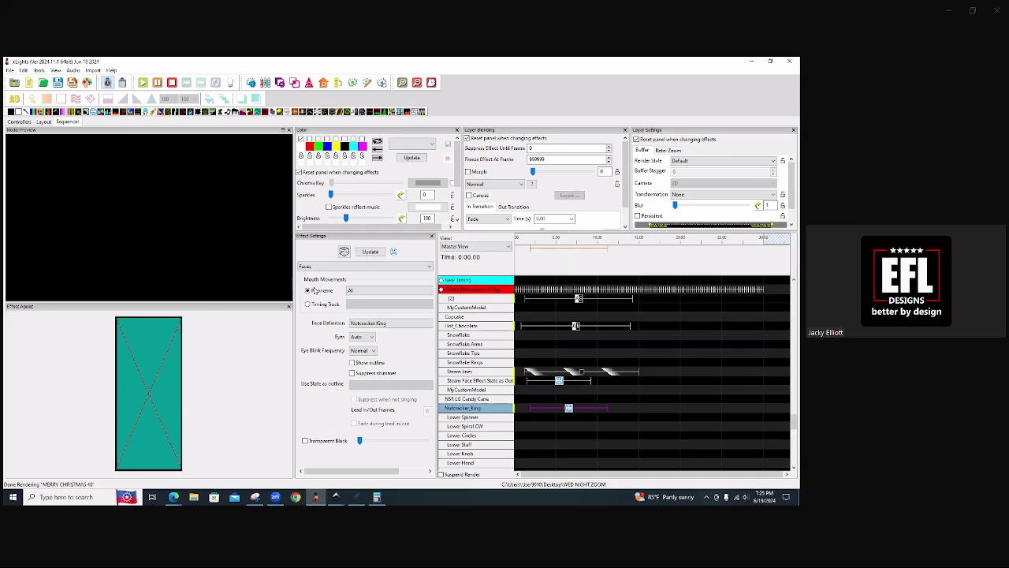
- Keep the Nutcracker King face definition, enable Show outline, and enlarge the model preview by closing Effect Assist
click(375, 326)
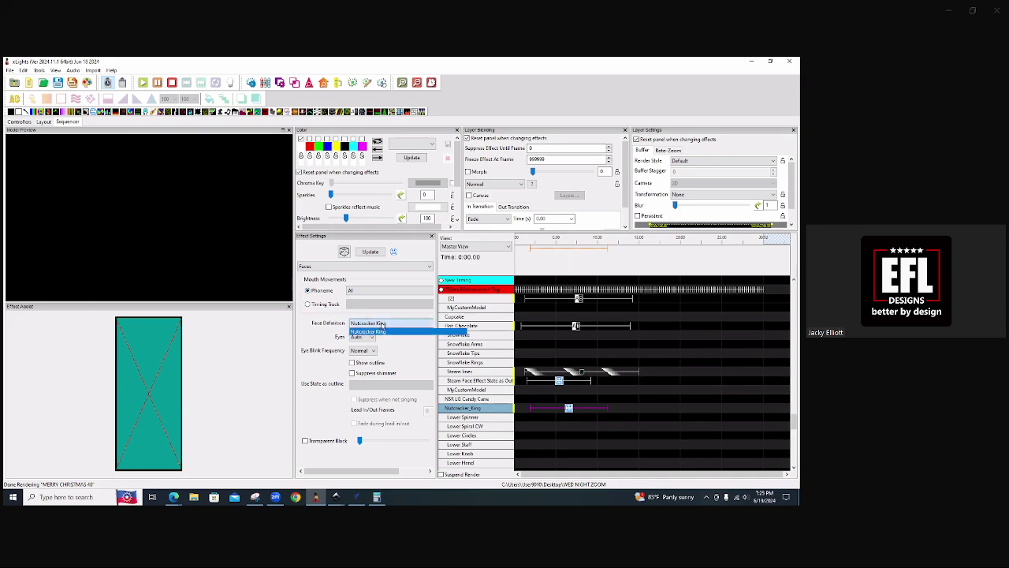
click(375, 331)
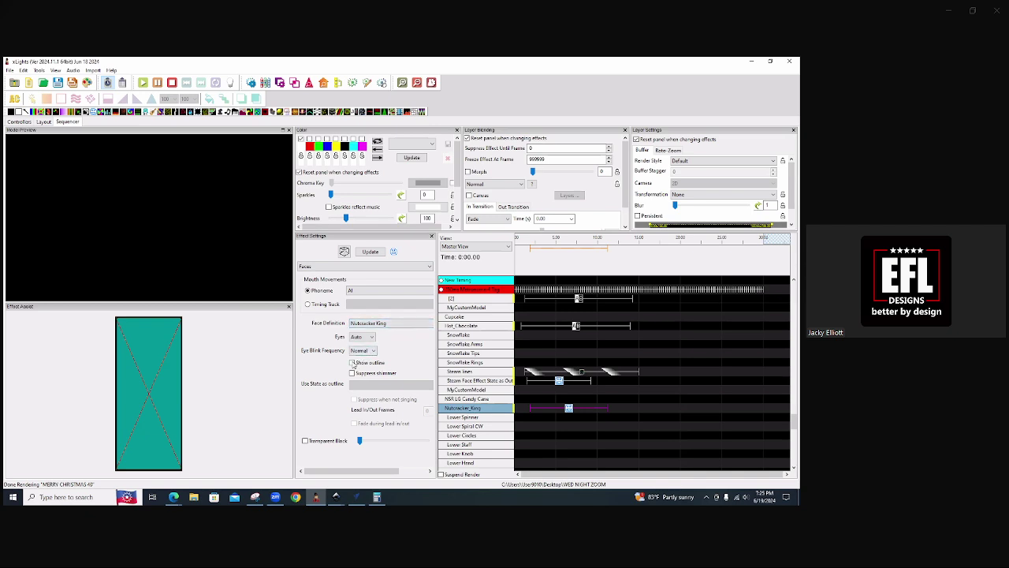
click(353, 362)
click(289, 307)
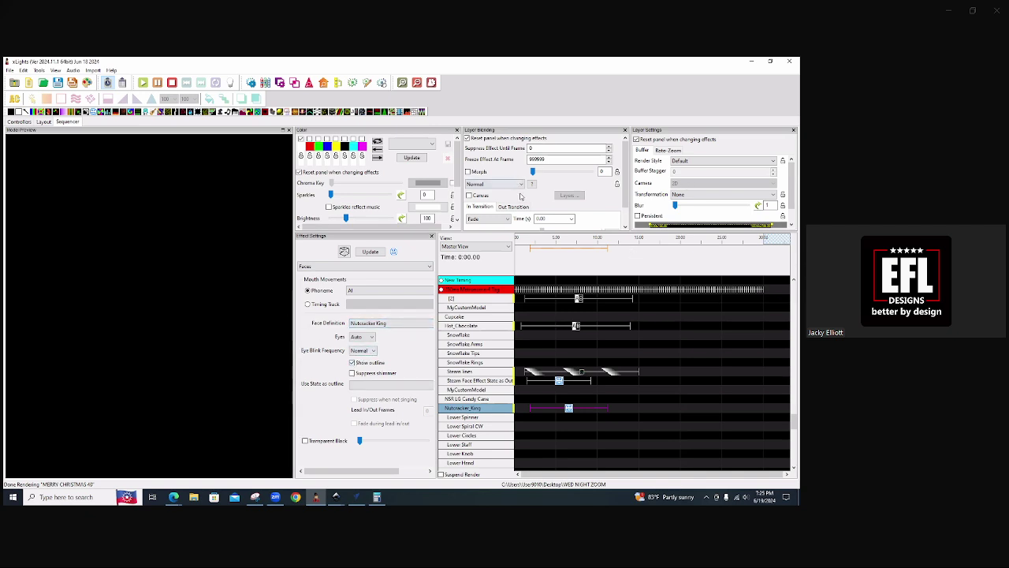
right_click(225, 332)
click(242, 342)
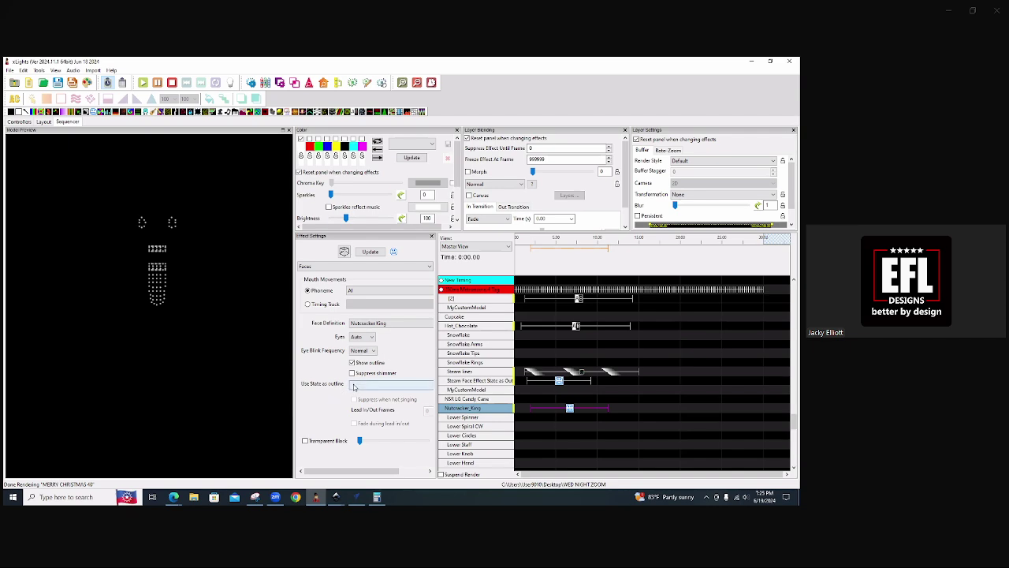
- Use the Nutcracker King state as the face outline and set the phoneme to E after trying MBP
click(353, 386)
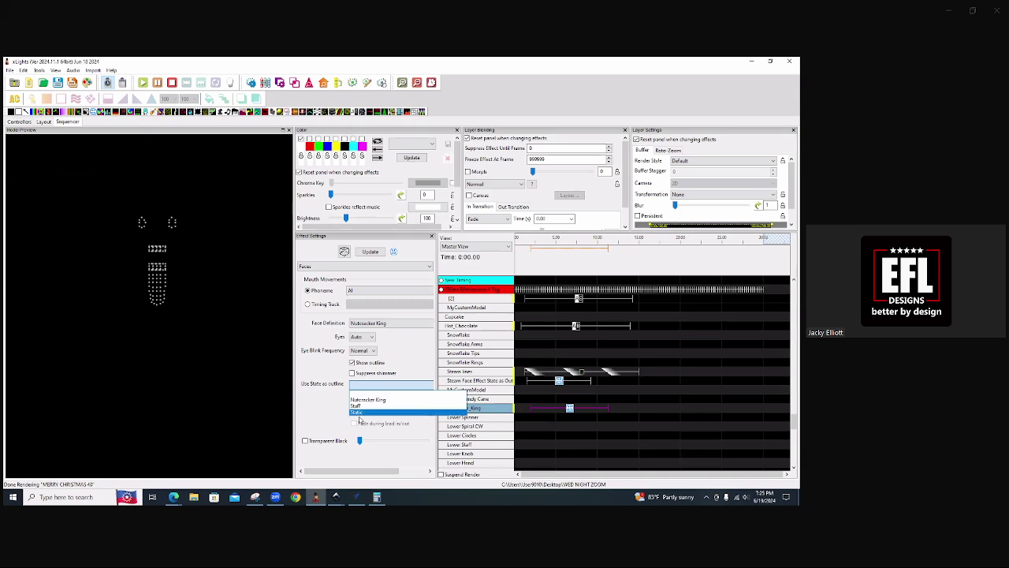
click(371, 400)
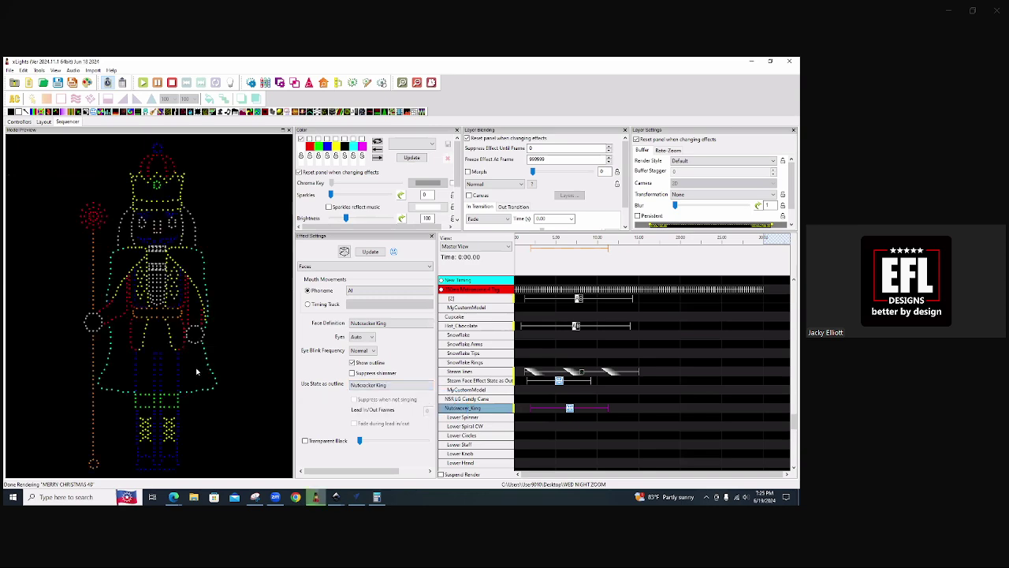
click(368, 291)
click(355, 304)
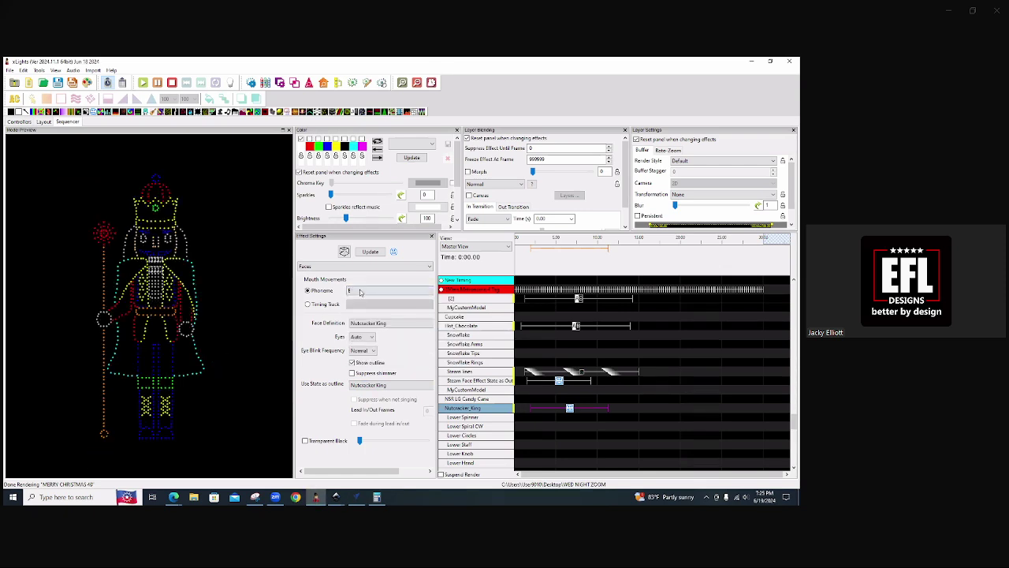
click(361, 293)
click(356, 323)
click(353, 291)
click(353, 306)
- Try the Static state as the face outline and preview the FV and MBP phonemes with it
click(369, 324)
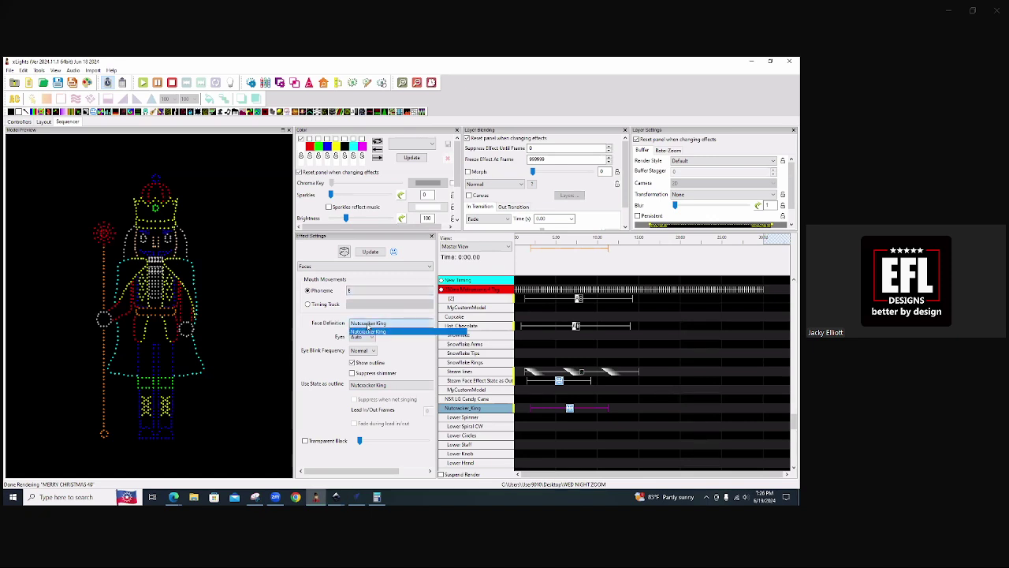
click(404, 385)
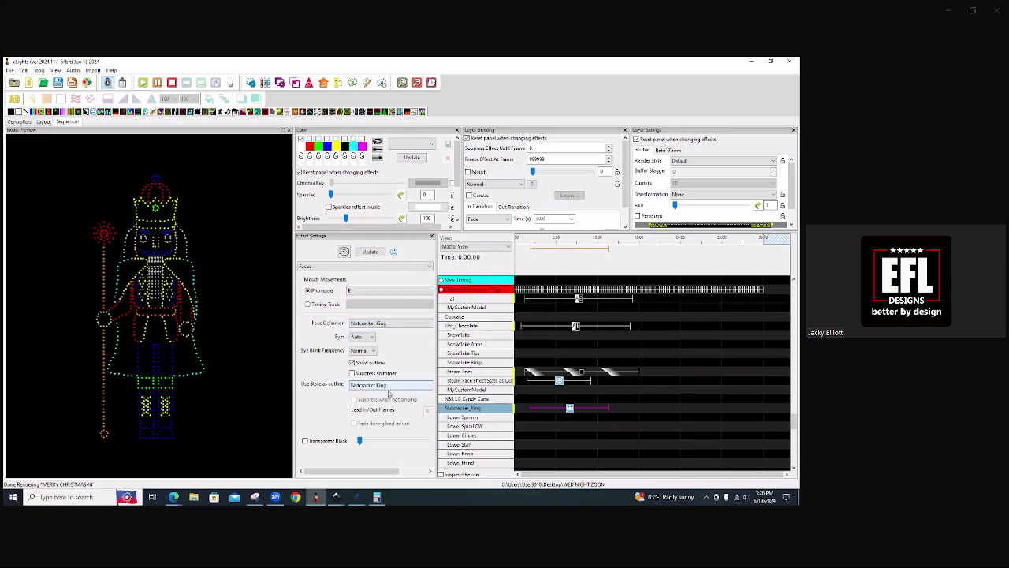
click(391, 386)
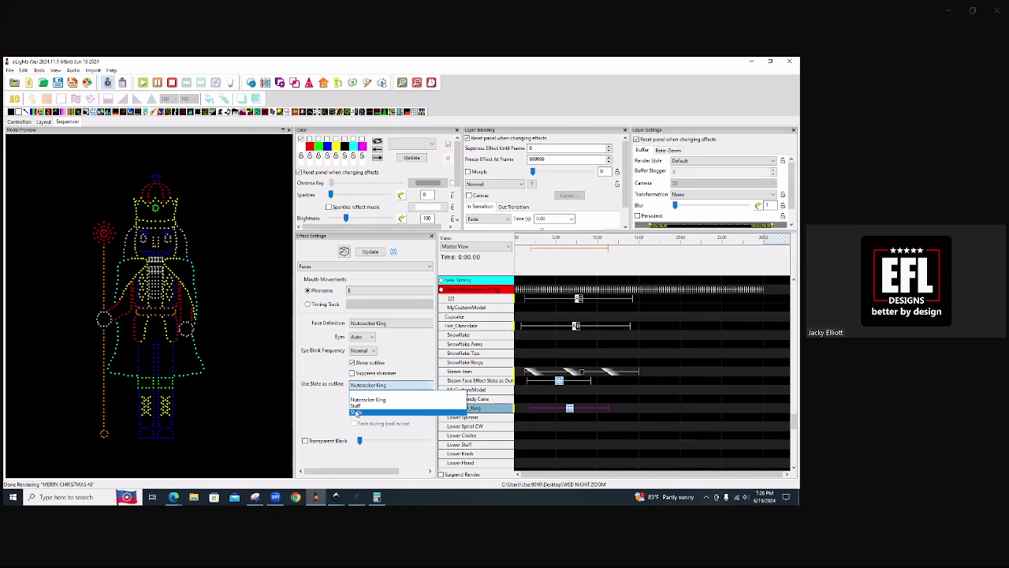
click(361, 412)
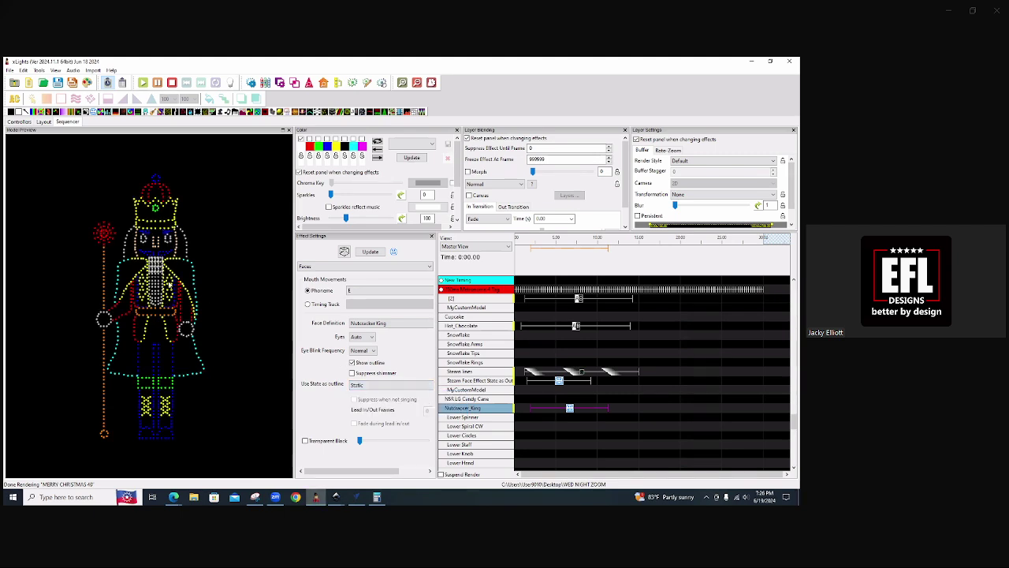
click(351, 292)
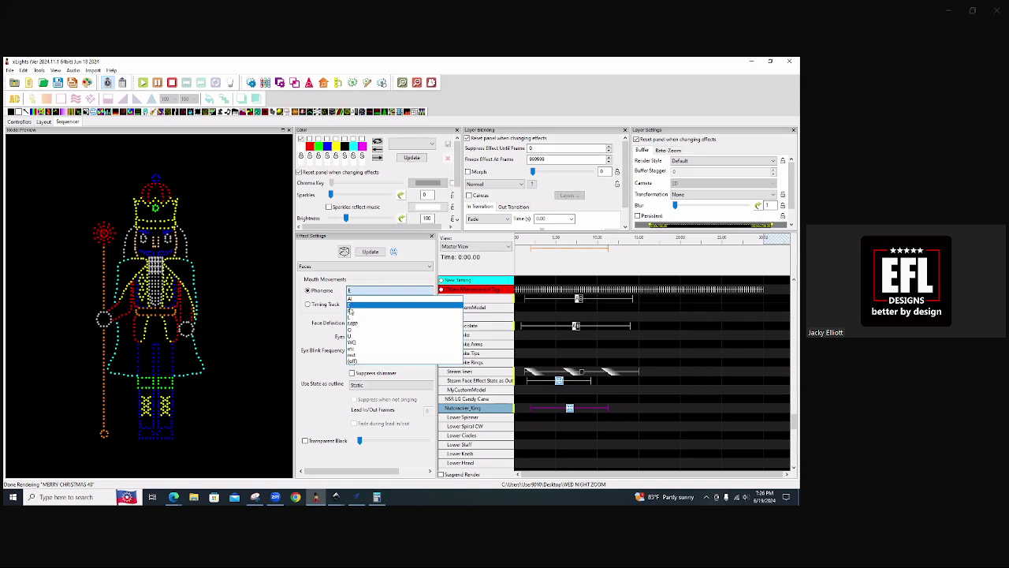
click(351, 308)
click(353, 292)
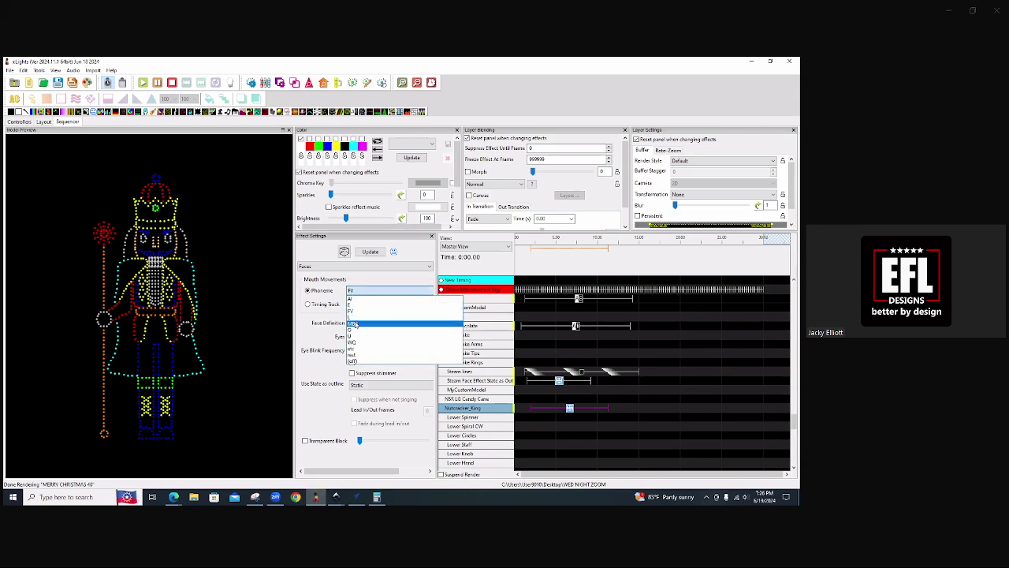
click(352, 319)
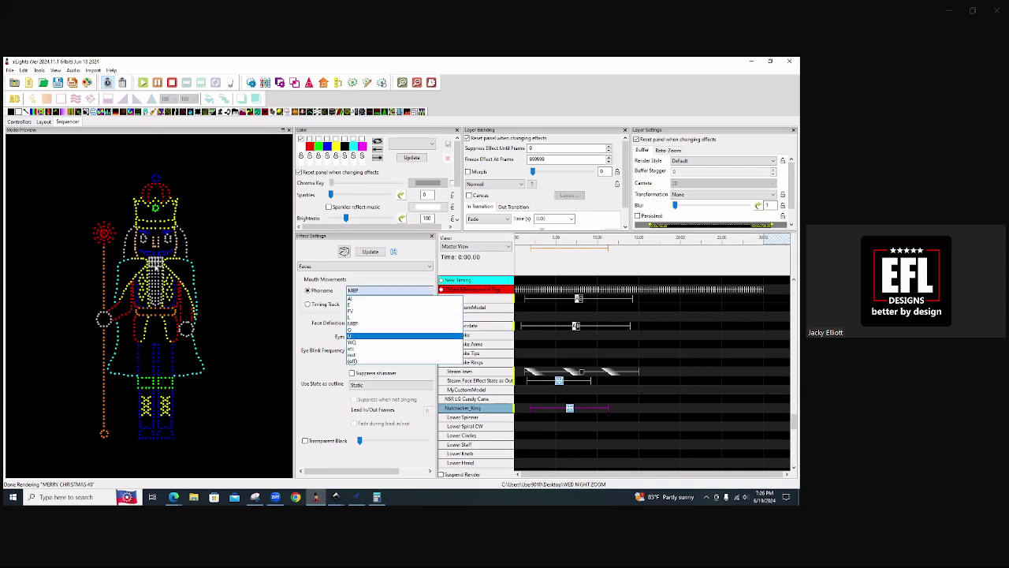
click(378, 282)
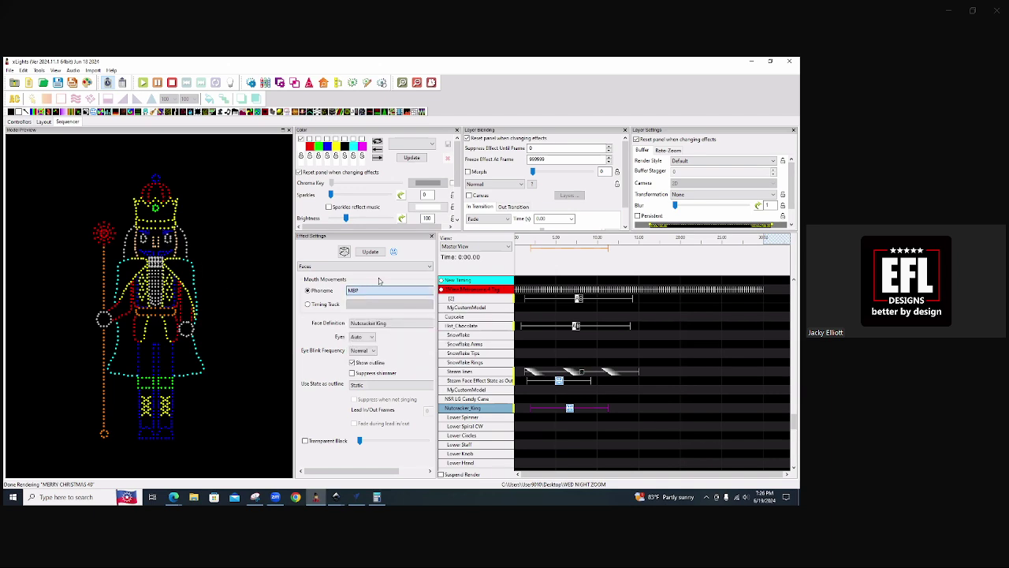
- Return the outline state to Nutcracker King, try the FV phoneme and set the phoneme to O
click(369, 324)
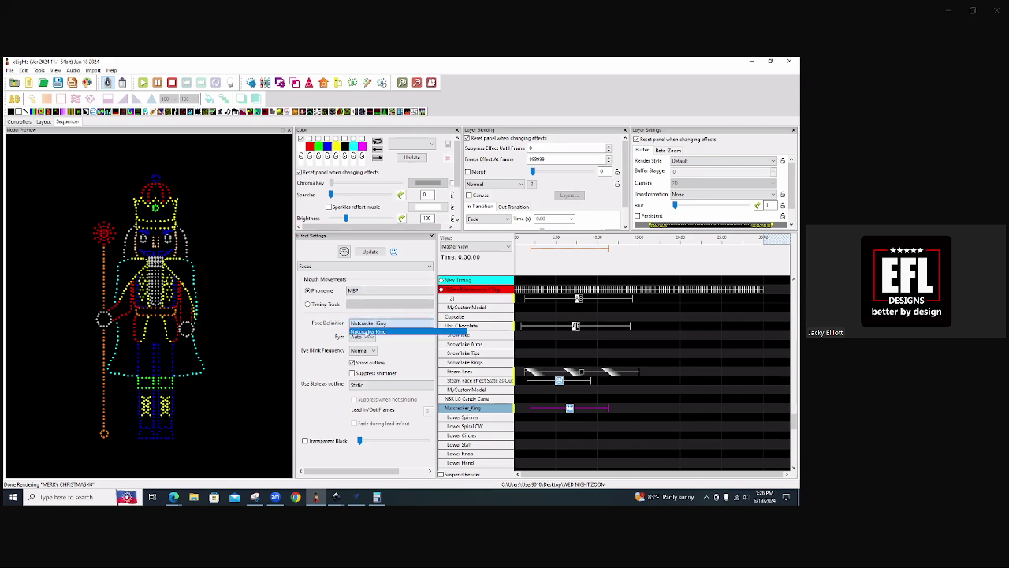
click(371, 388)
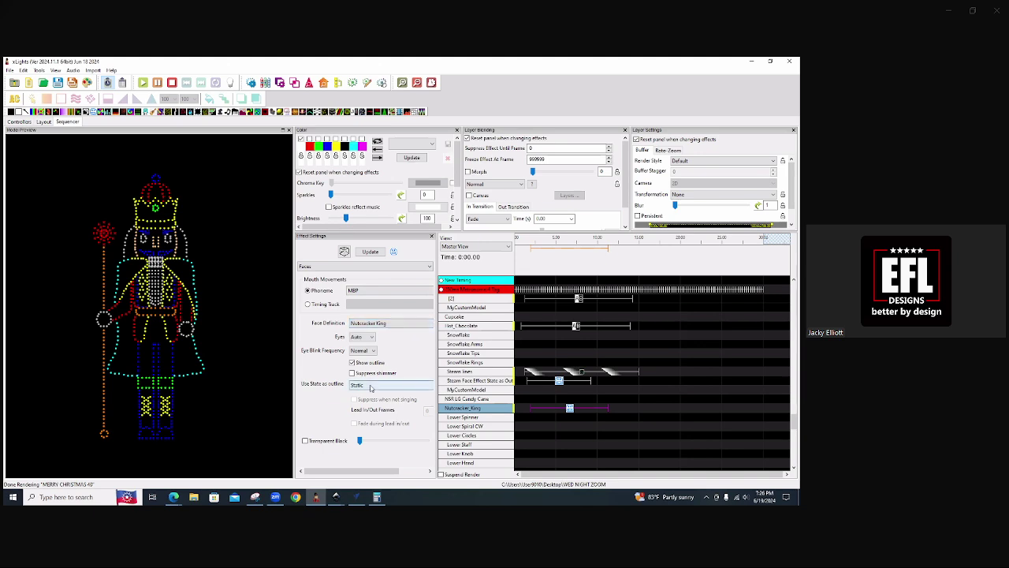
click(370, 388)
click(368, 400)
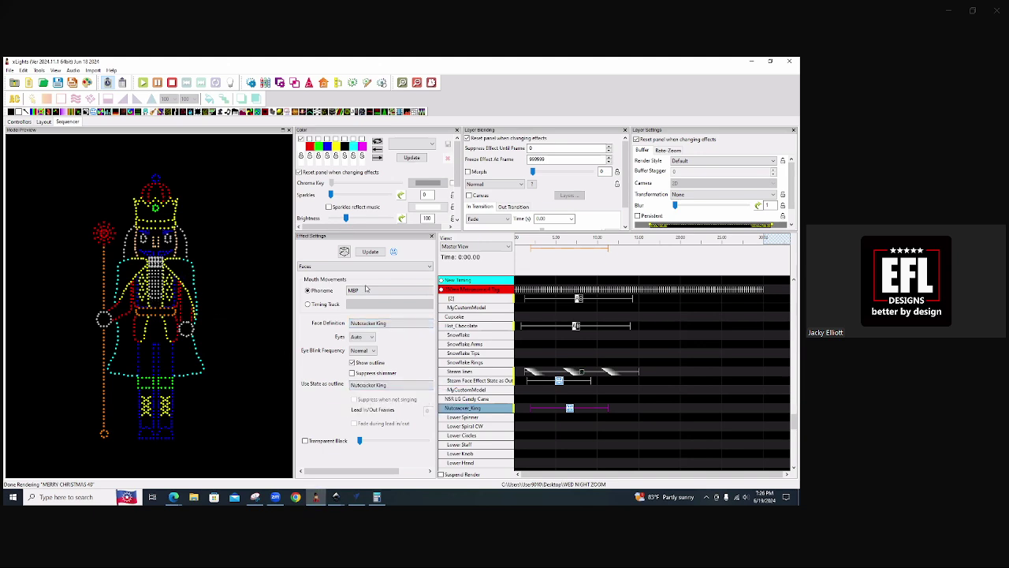
click(386, 291)
click(361, 313)
click(359, 291)
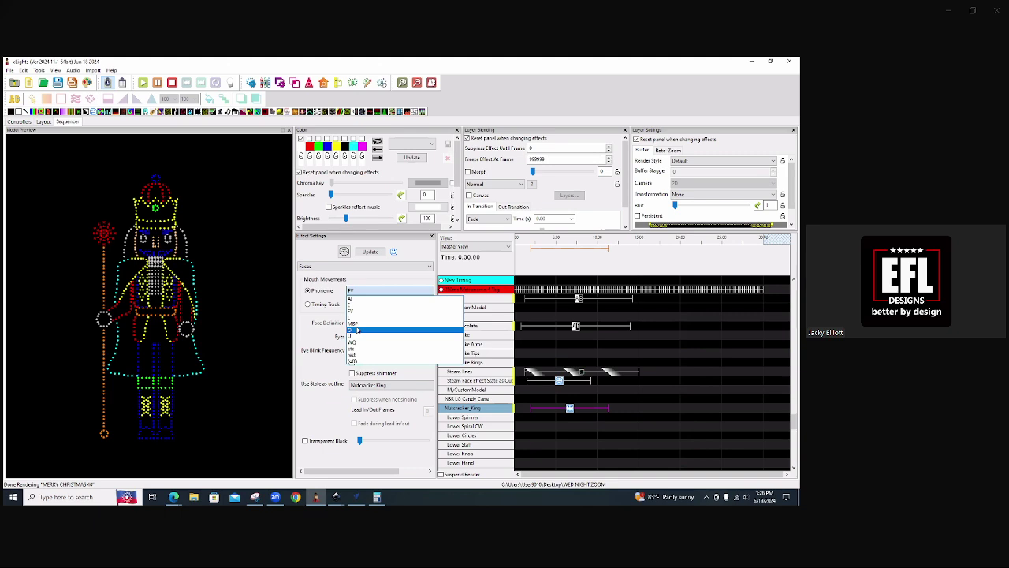
click(353, 330)
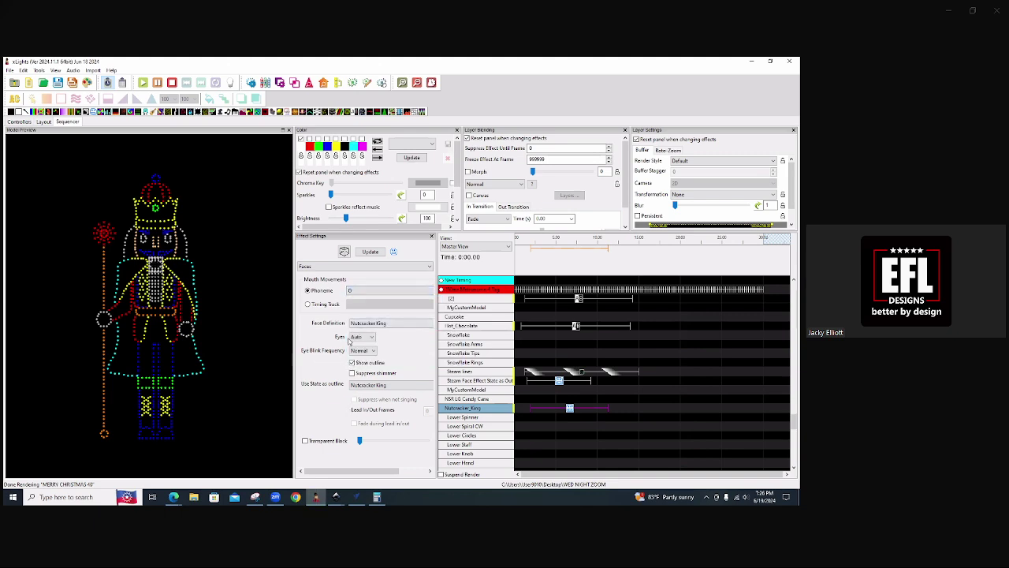
- Try the Closed and Open eye settings on the nutcracker's Faces effect and return the eyes to Auto
click(362, 337)
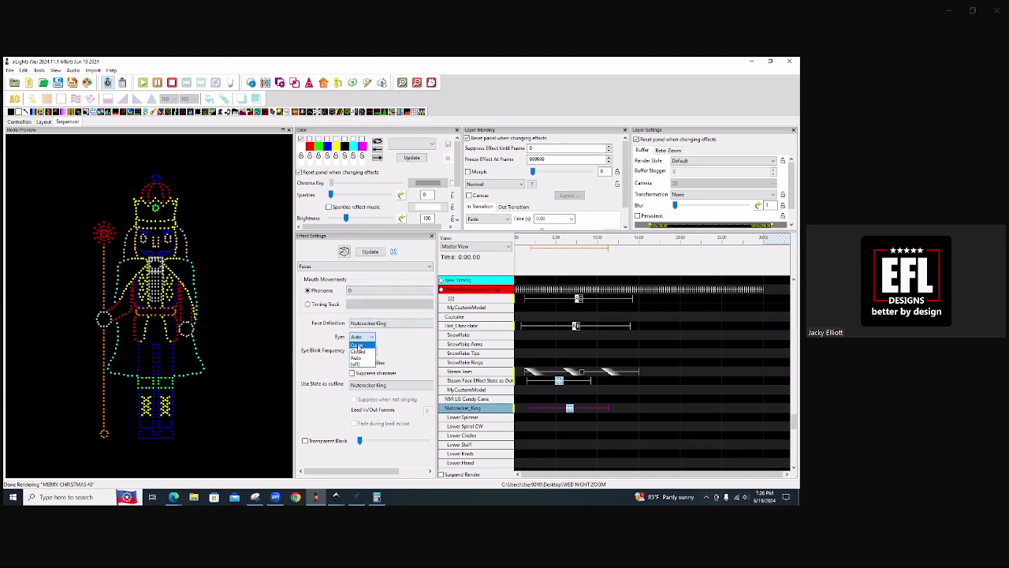
click(355, 350)
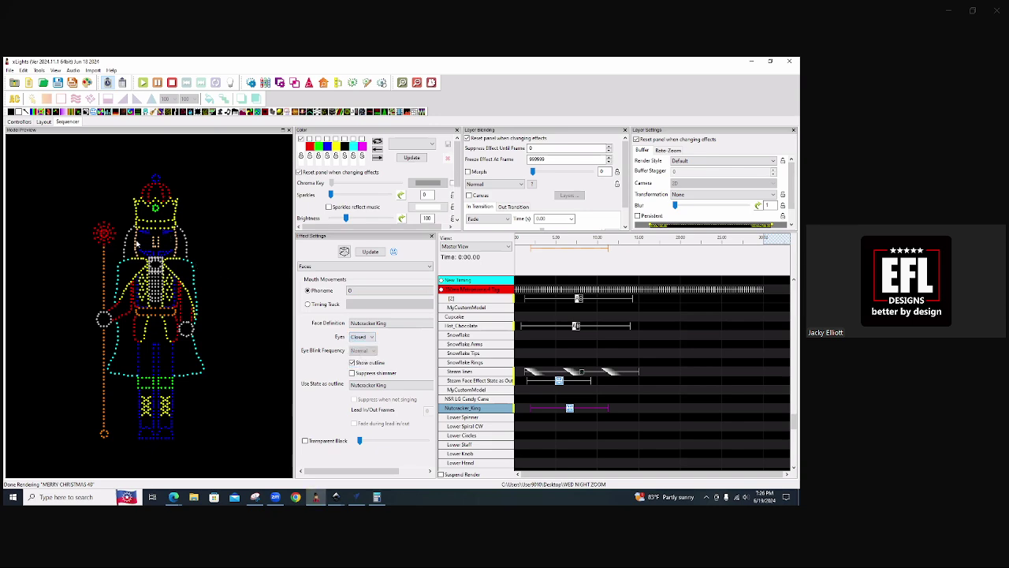
click(367, 337)
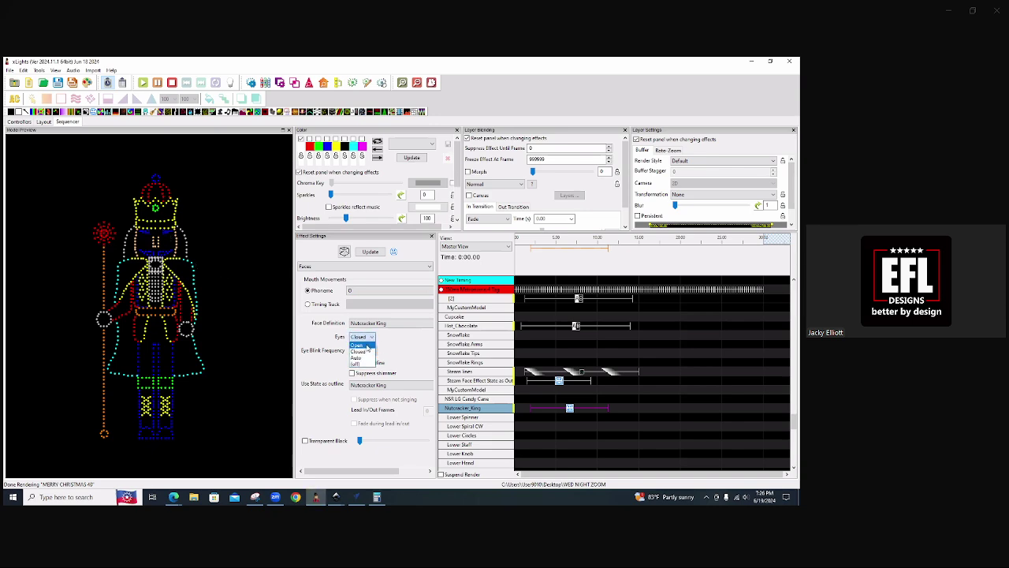
click(367, 344)
click(365, 336)
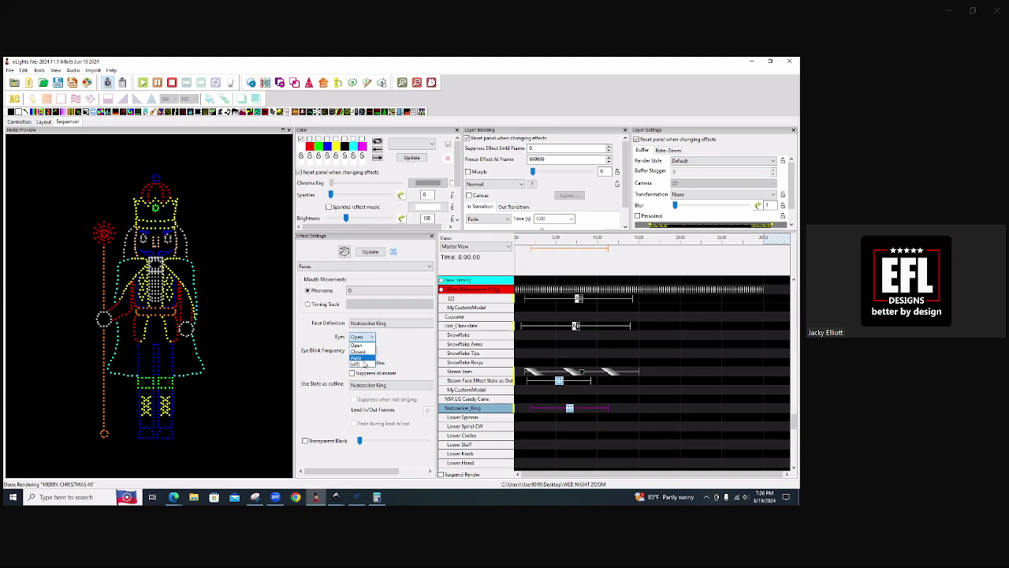
click(366, 358)
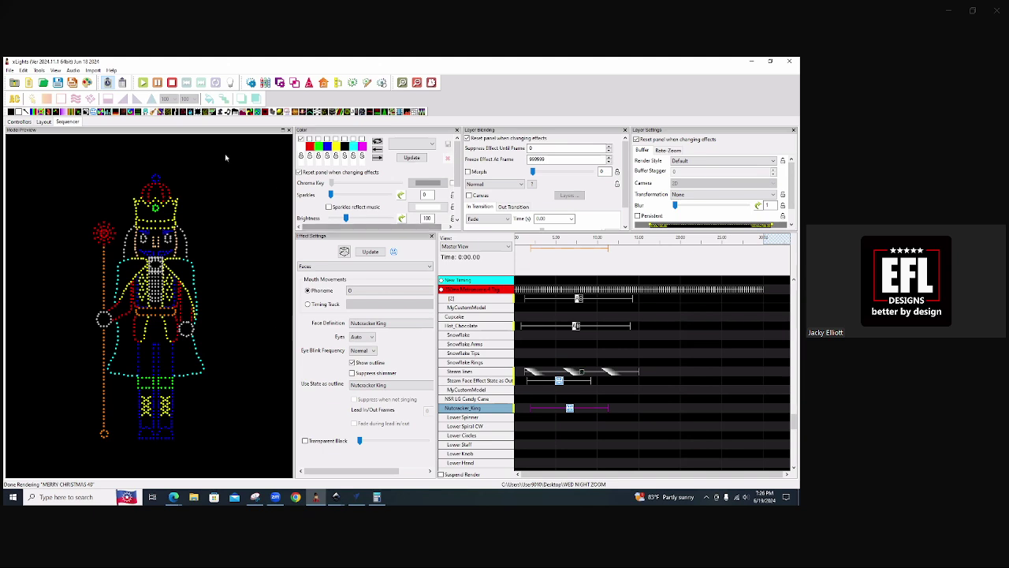
- Open the Nutcracker_King model's state definitions from the layout, enlarge the window and show the Staff state
click(43, 122)
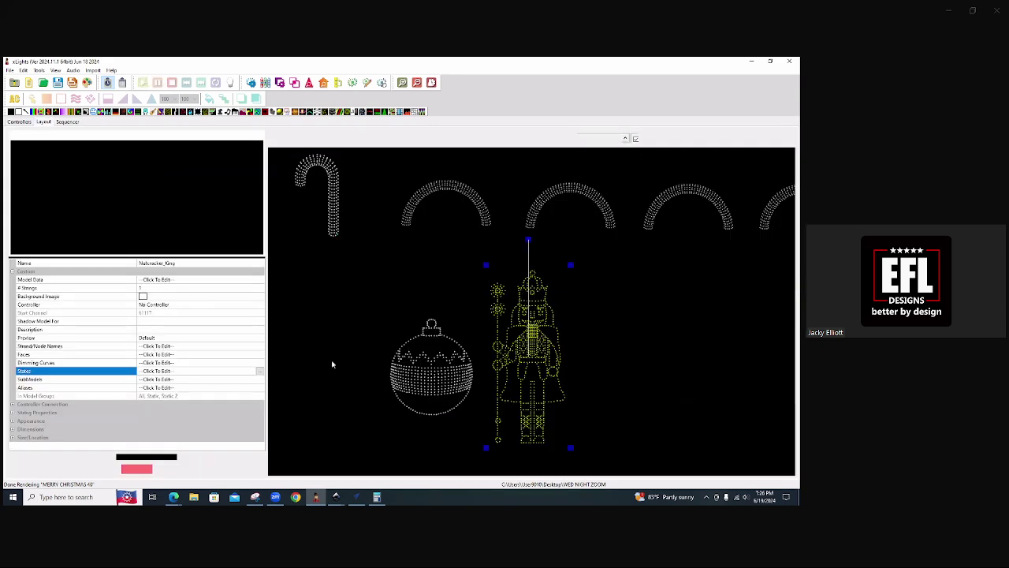
click(242, 371)
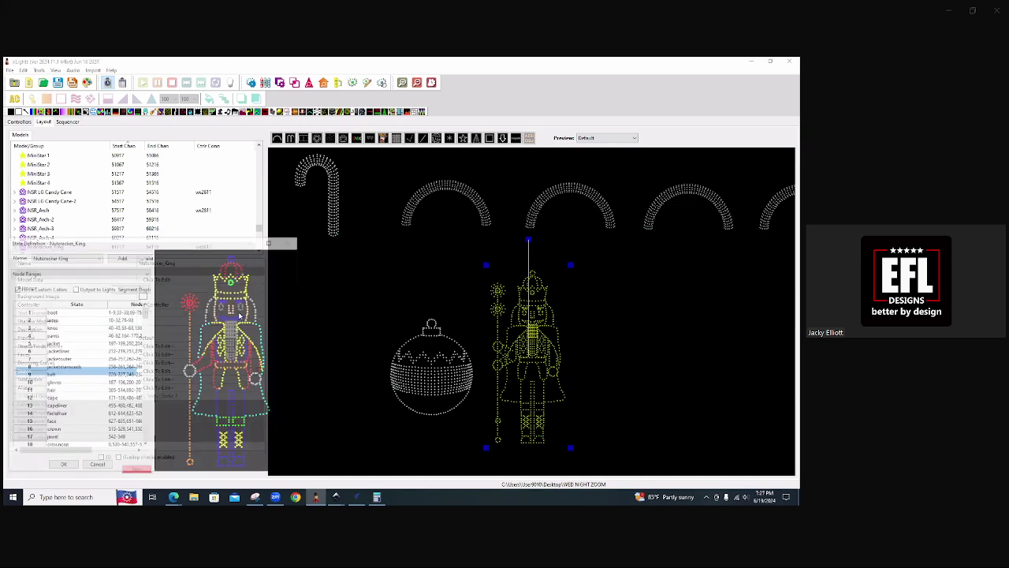
click(271, 241)
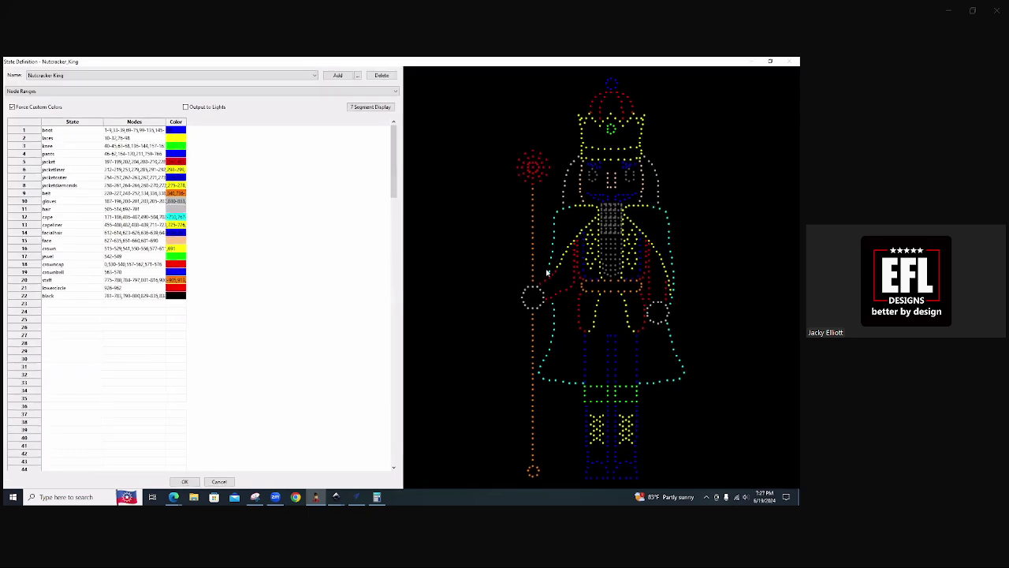
click(315, 75)
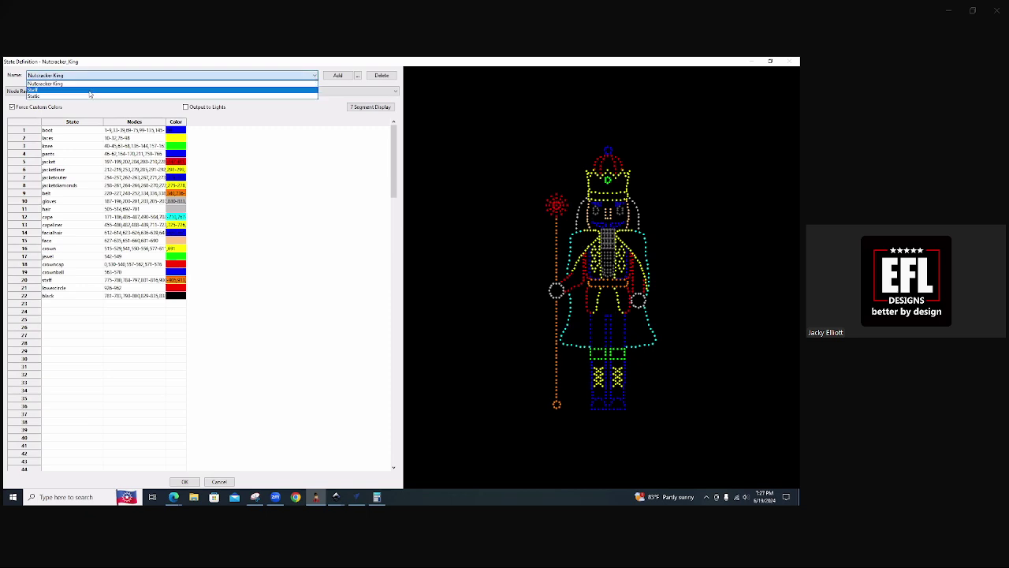
click(91, 93)
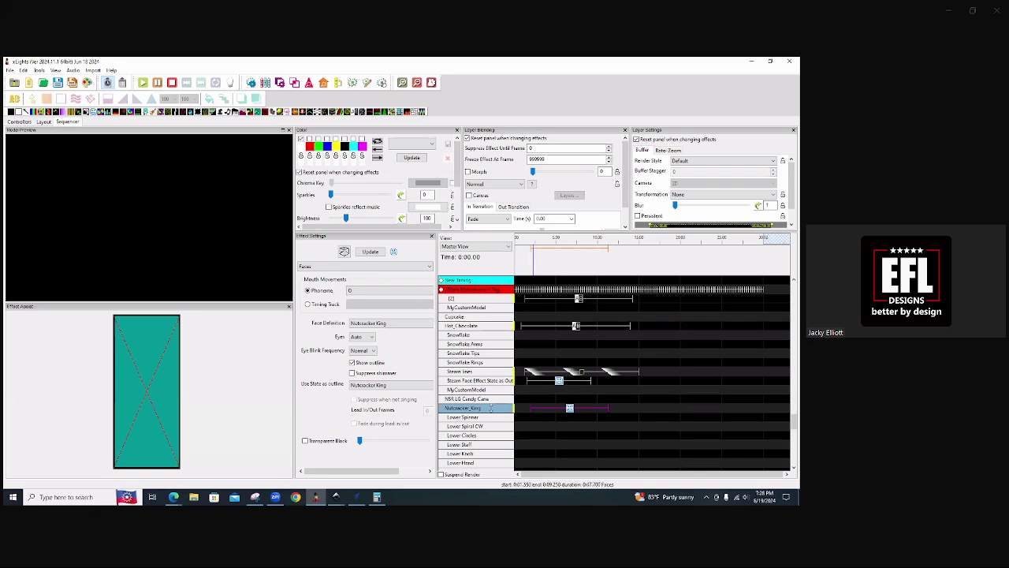
- Insert a layer above the Nutcracker_King Faces effect and close Effect Assist to enlarge the model preview
scroll(488, 410, down, 4)
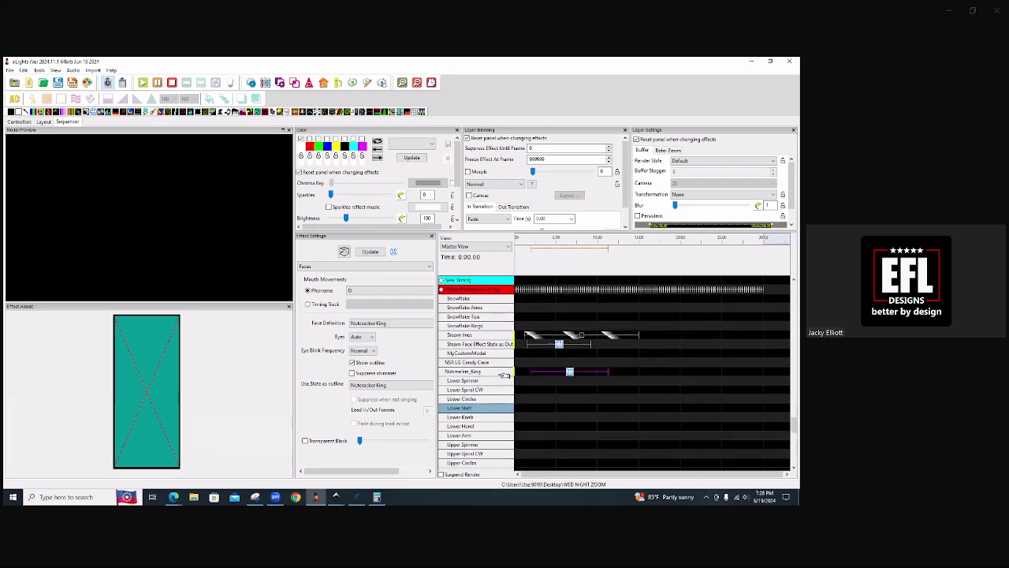
right_click(503, 376)
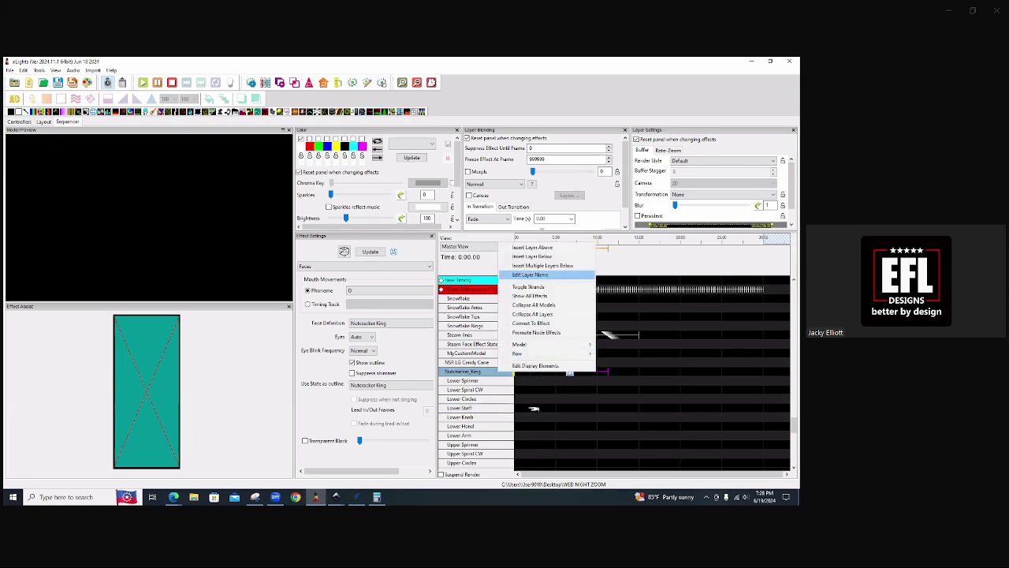
click(548, 248)
click(570, 384)
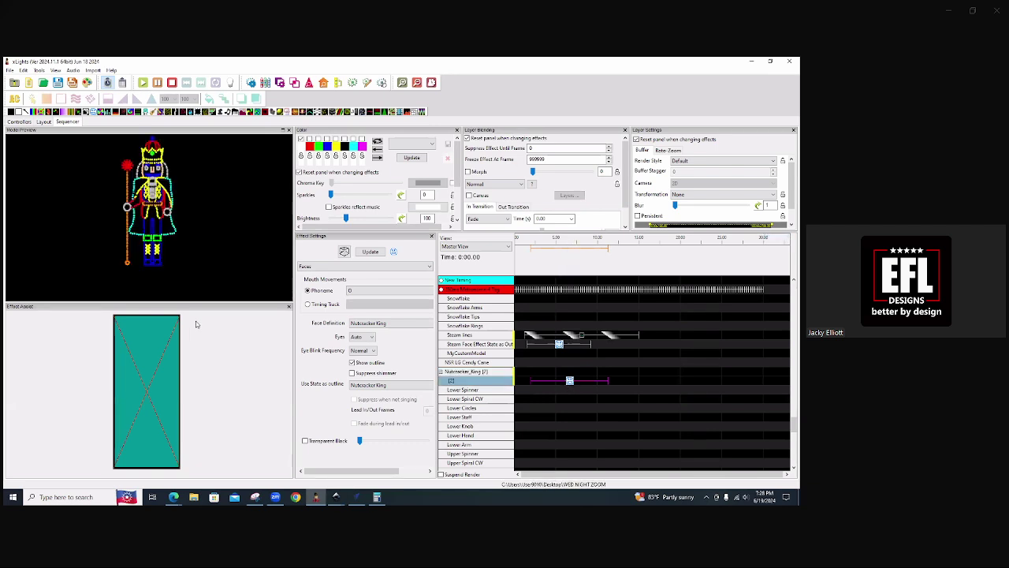
click(287, 307)
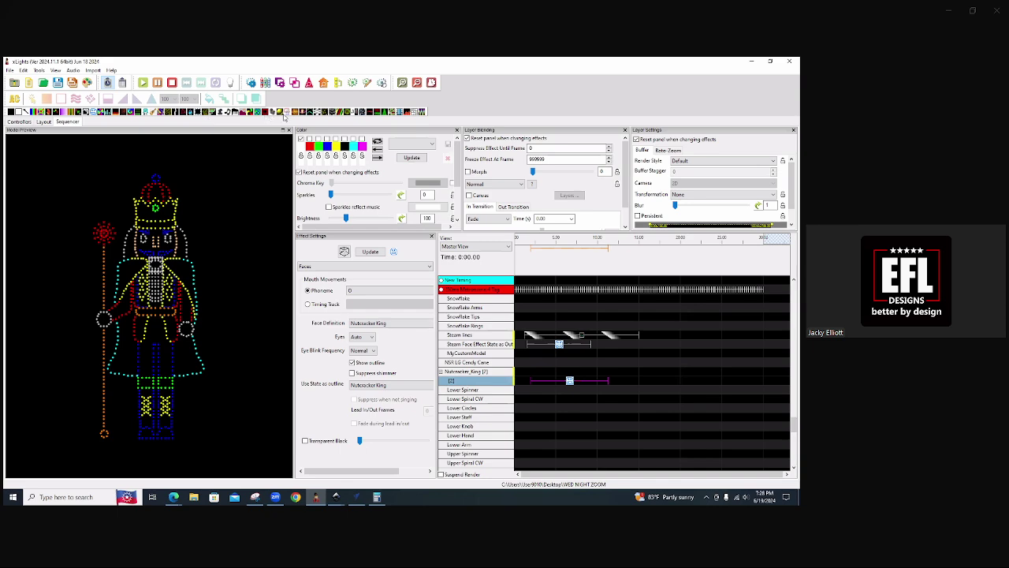
- Place a State effect on the nutcracker's new layer, using the Staff state definition driven by a timing track
drag(353, 111, 610, 372)
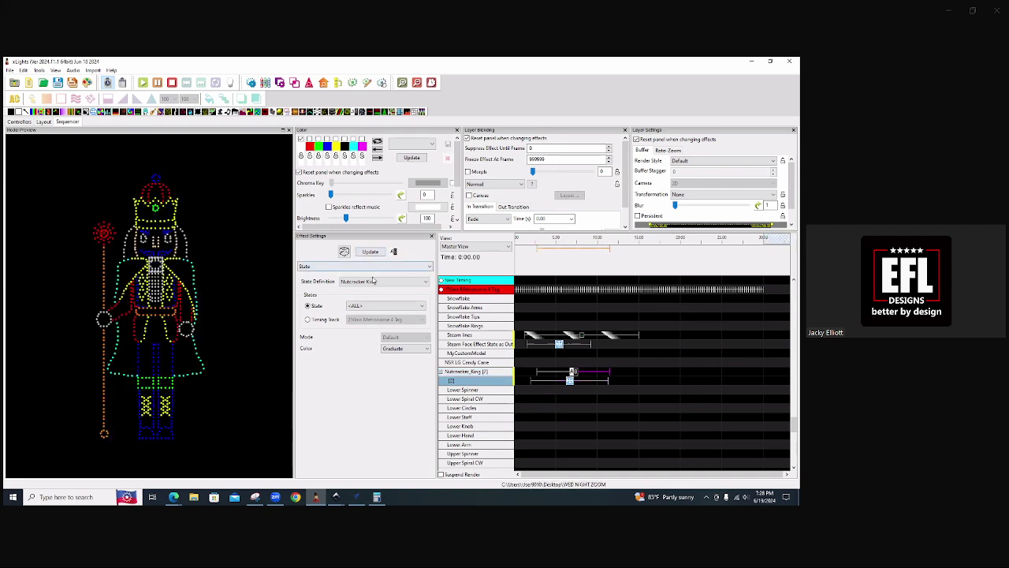
click(376, 266)
click(376, 267)
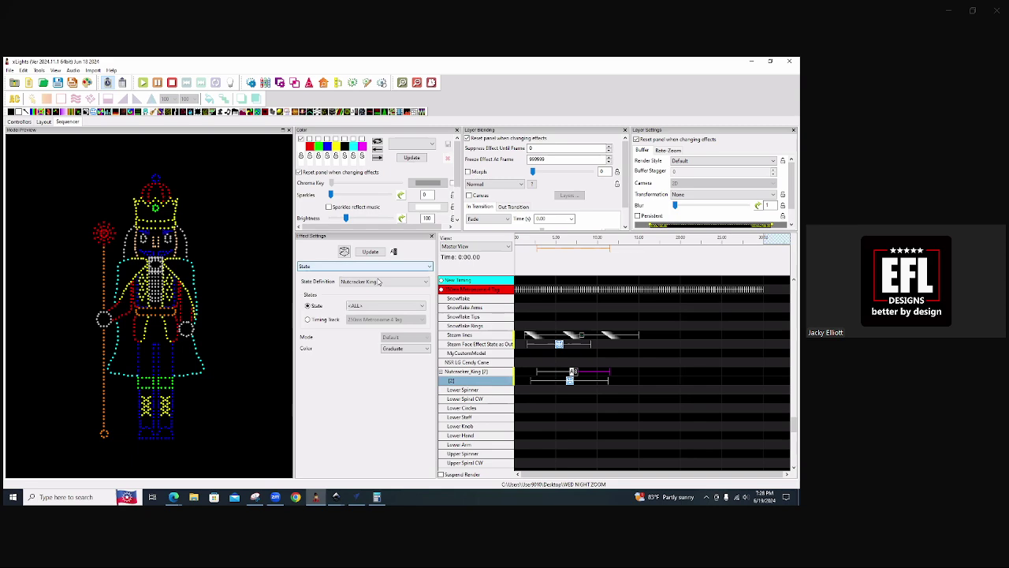
click(383, 281)
click(362, 298)
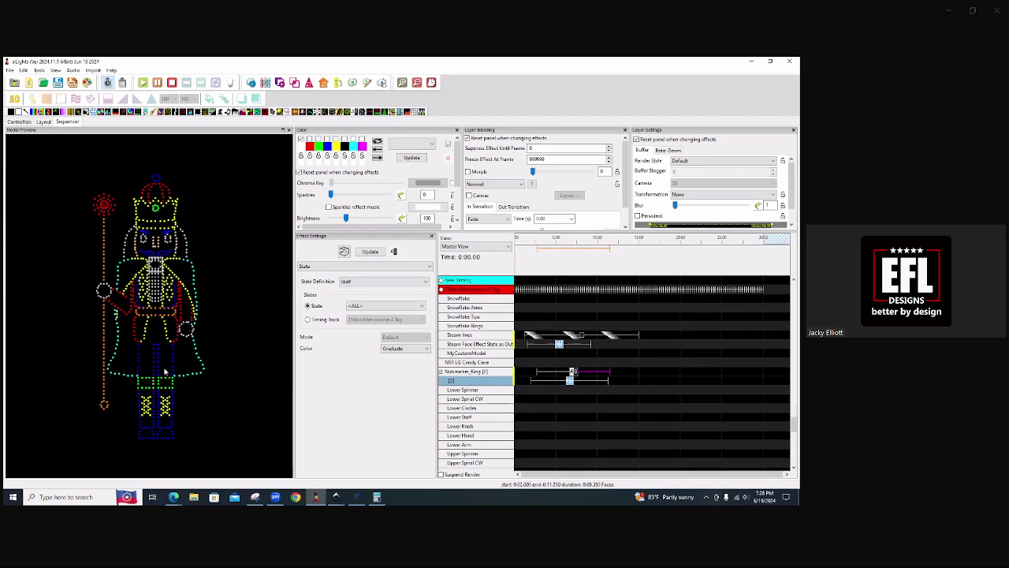
click(308, 320)
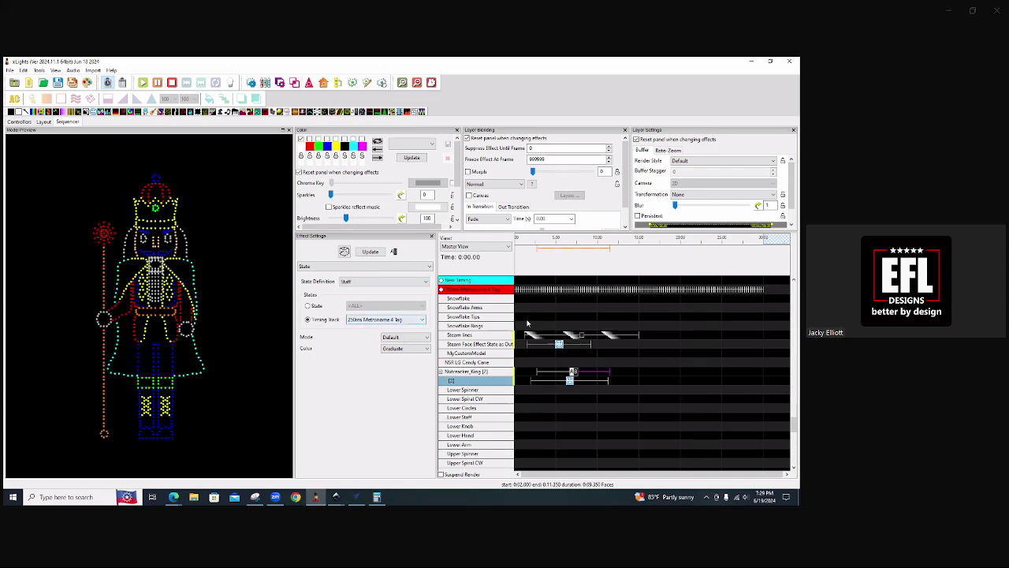
- Add a Metronome w/ Tags timing track with 500 ms timing and a repeating tag count of 4
right_click(497, 290)
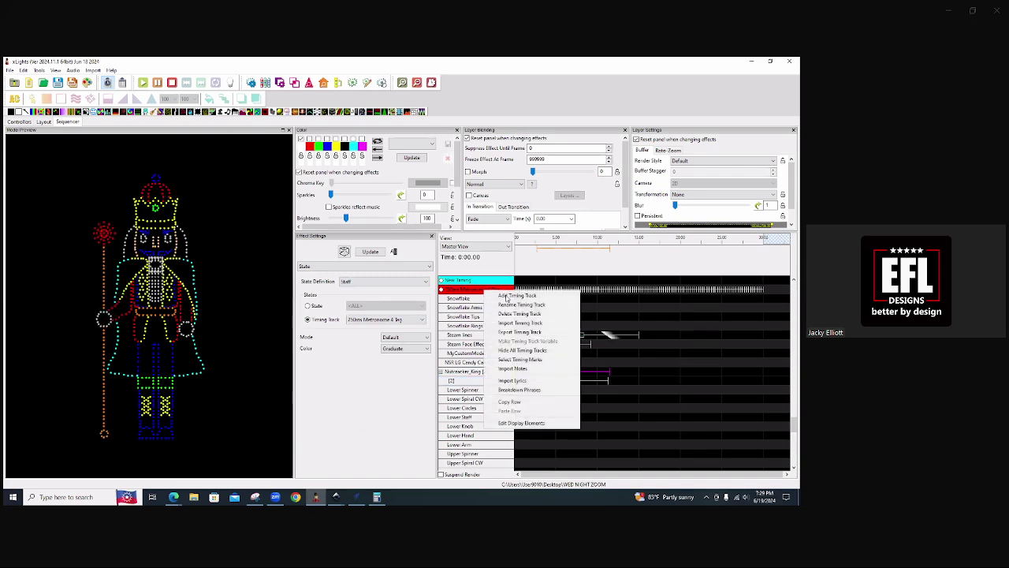
click(508, 296)
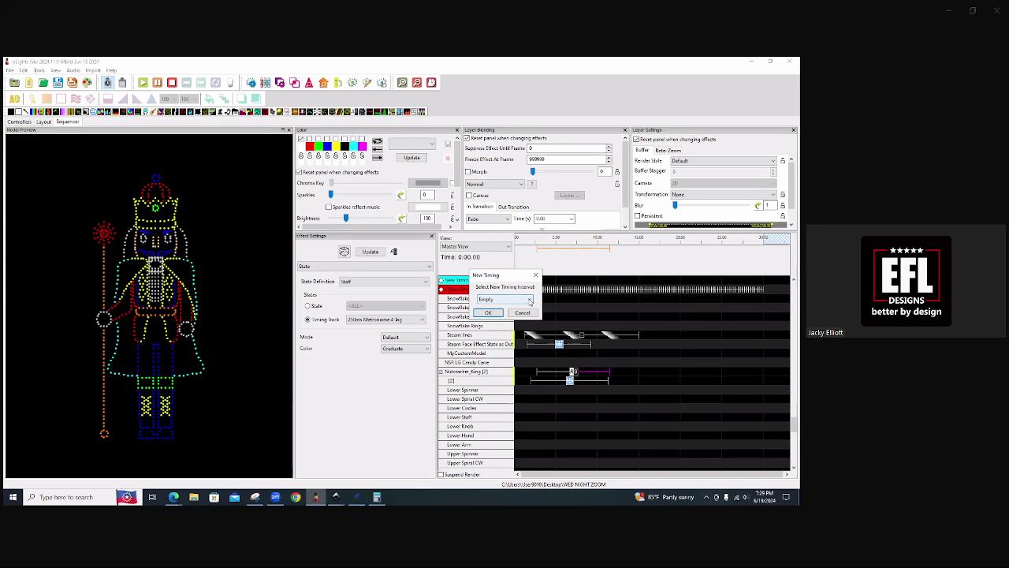
click(530, 301)
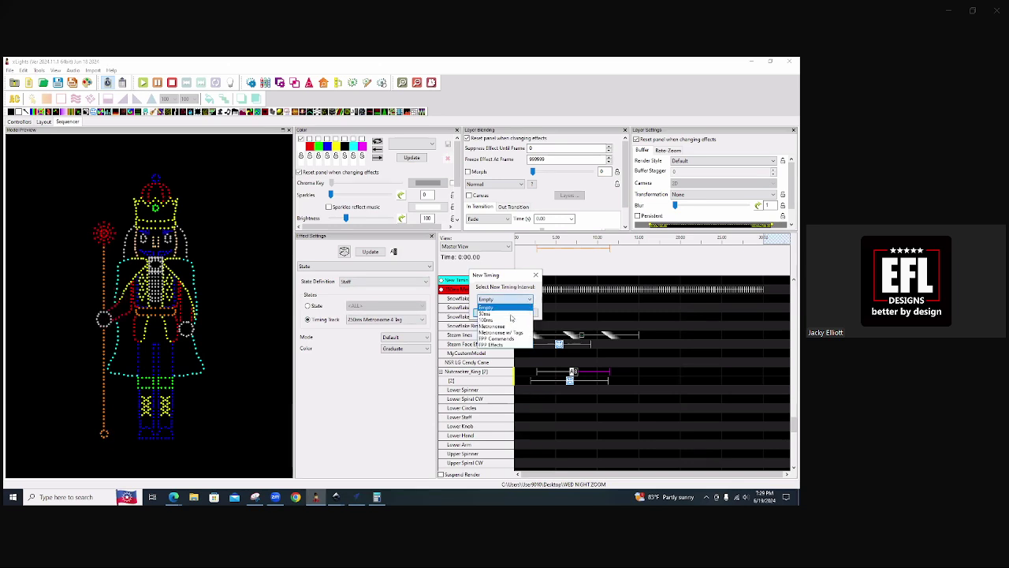
click(511, 333)
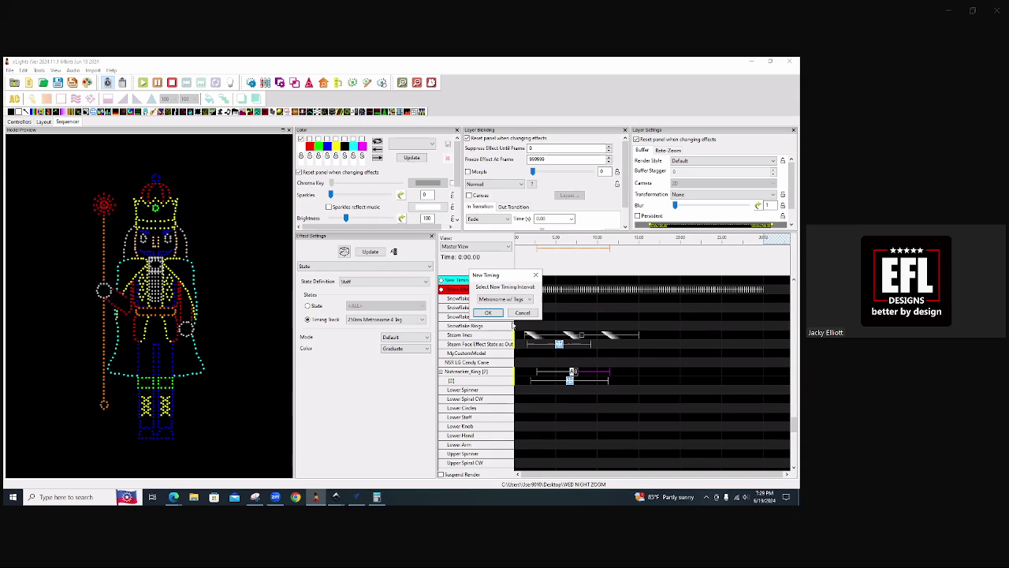
click(490, 314)
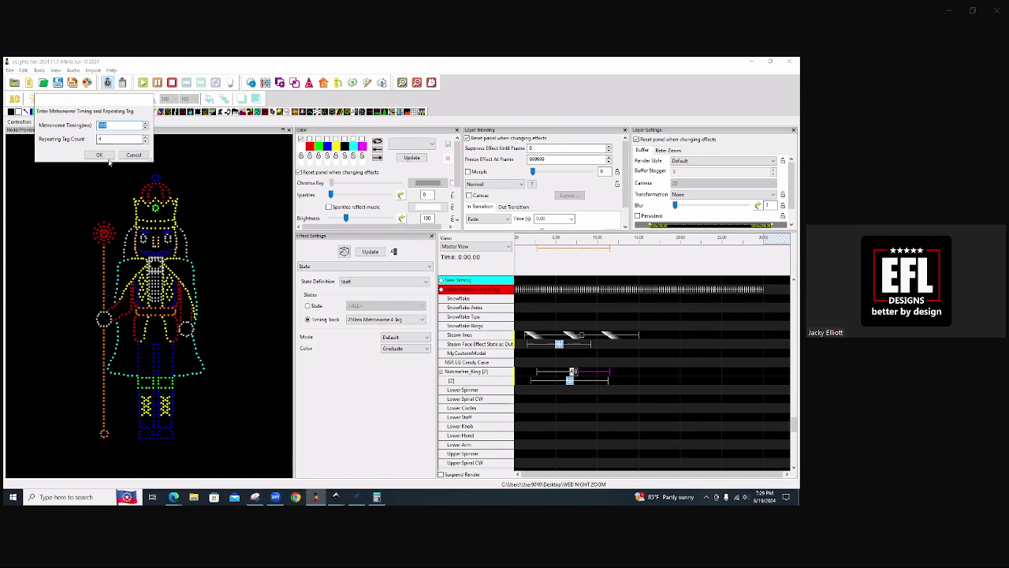
click(100, 155)
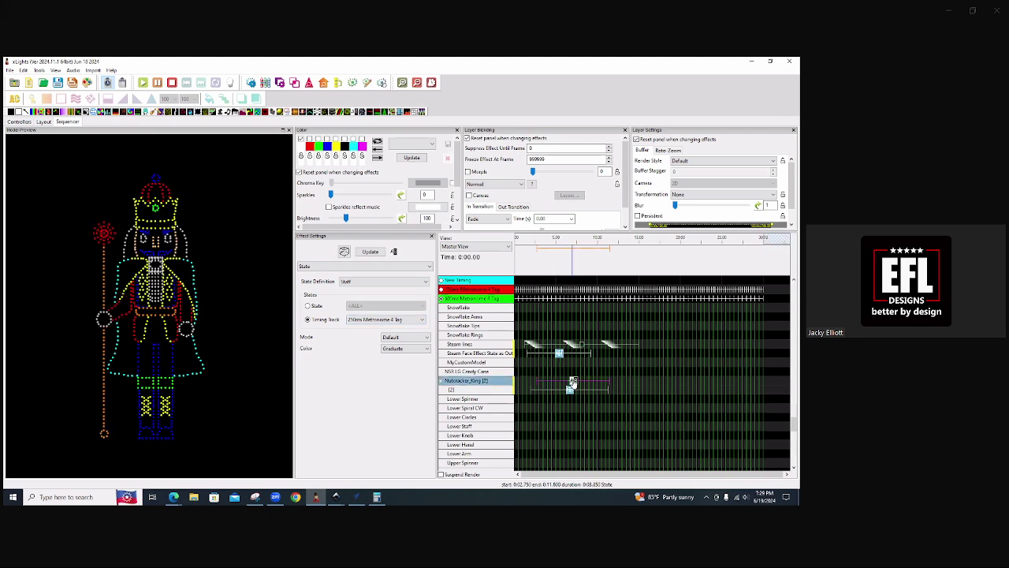
- Set the nutcracker State effect's timing track to 500ms Metronome 4 Tag
click(570, 385)
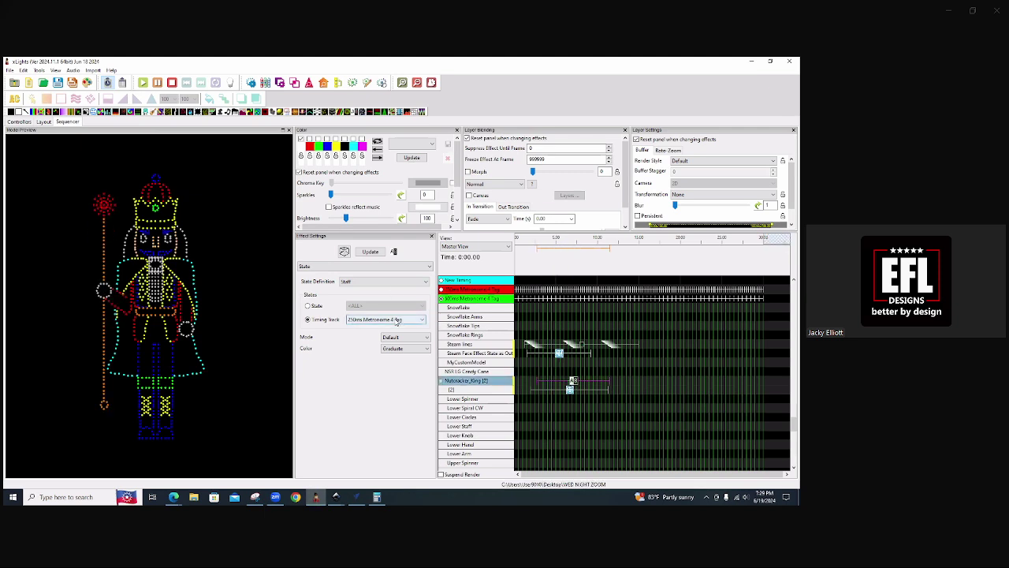
click(397, 320)
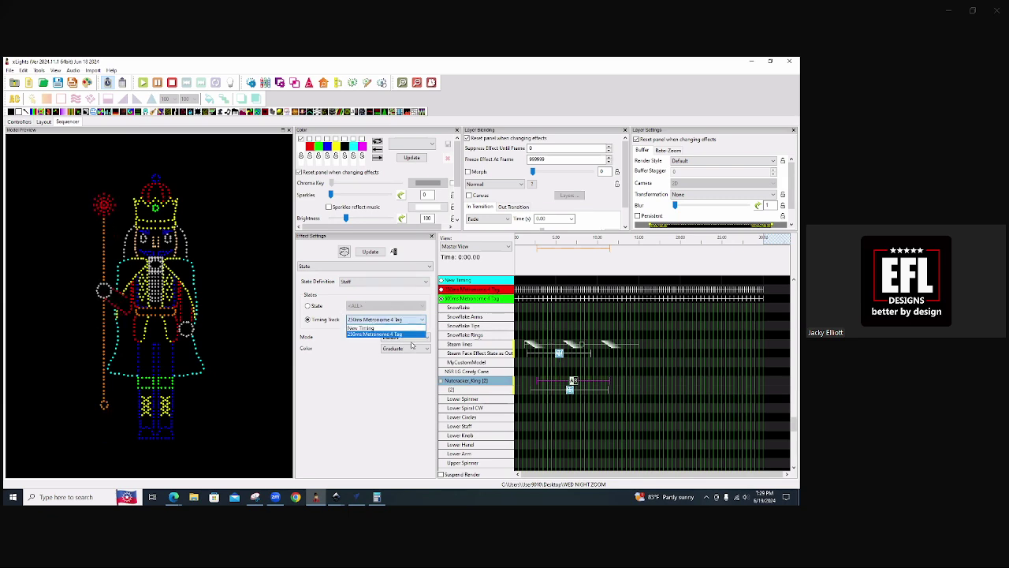
click(645, 385)
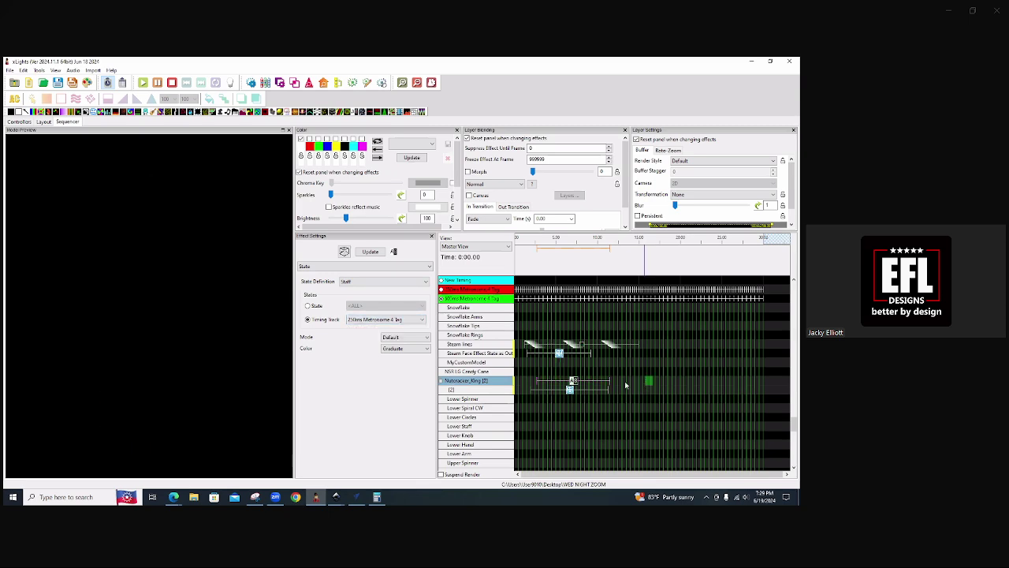
click(572, 384)
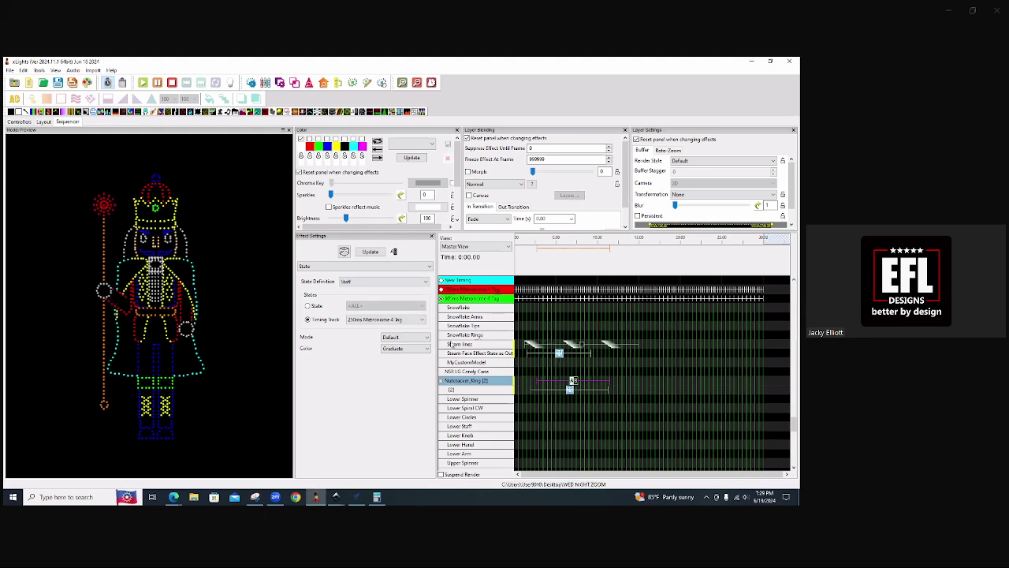
click(424, 320)
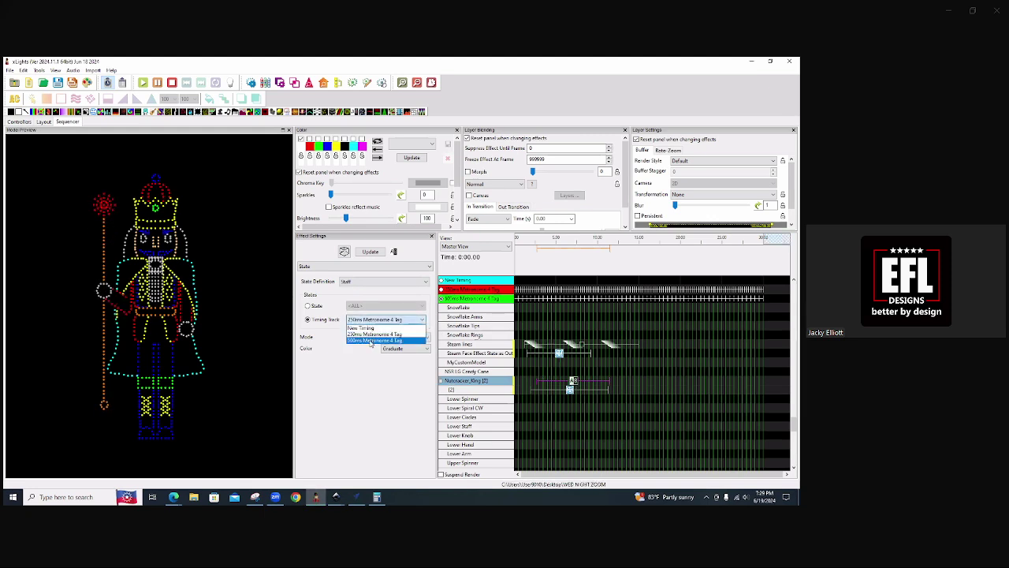
click(372, 341)
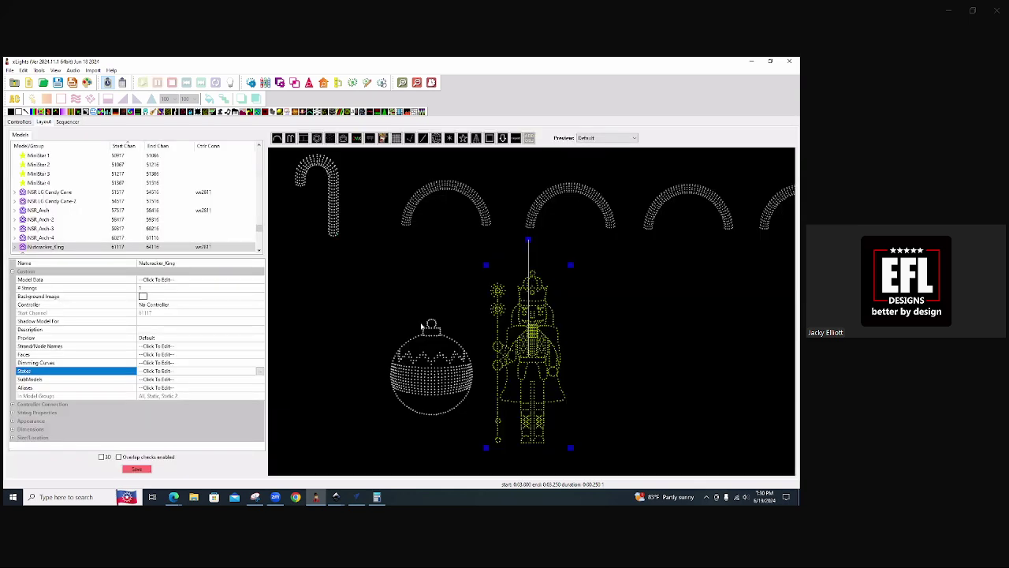
- Select the Teddy-2 model in the layout and open its state definitions
scroll(422, 326, down, 5)
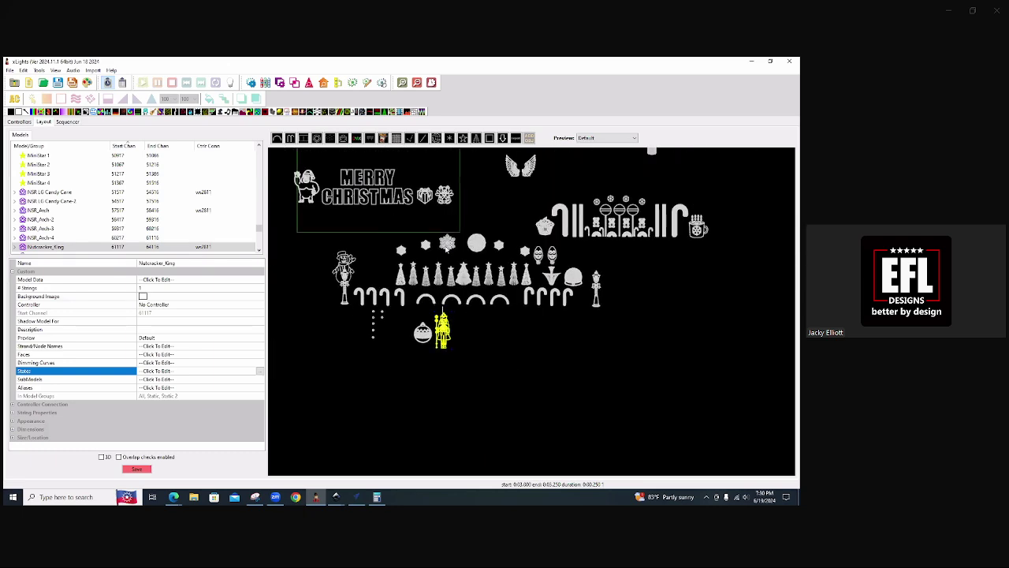
scroll(456, 247, up, 4)
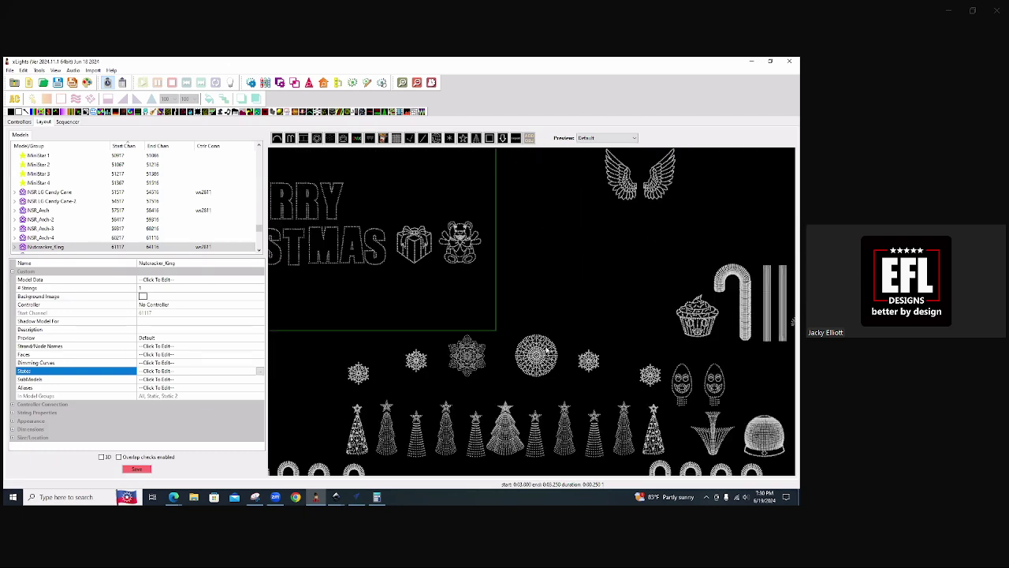
click(461, 239)
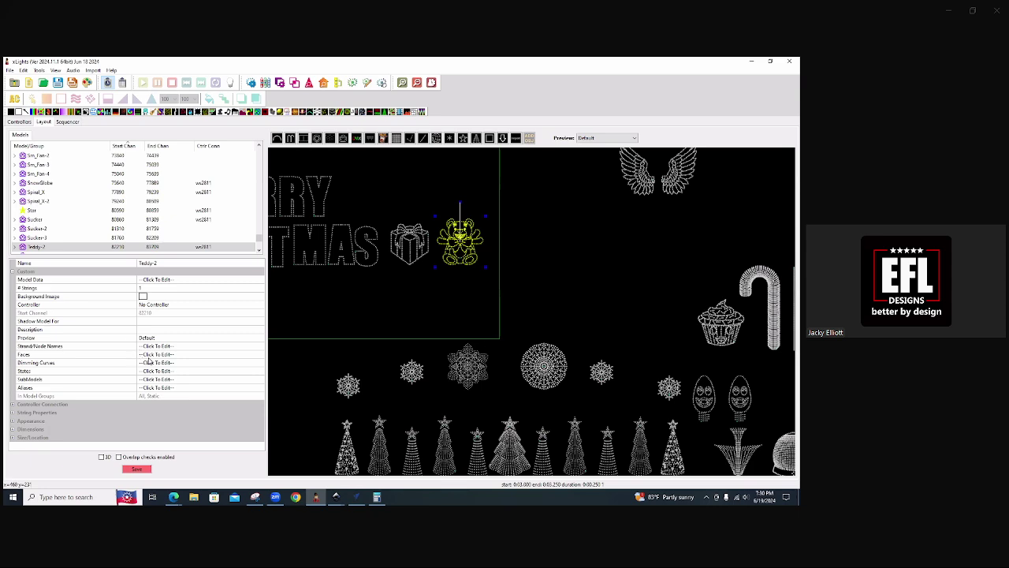
click(186, 371)
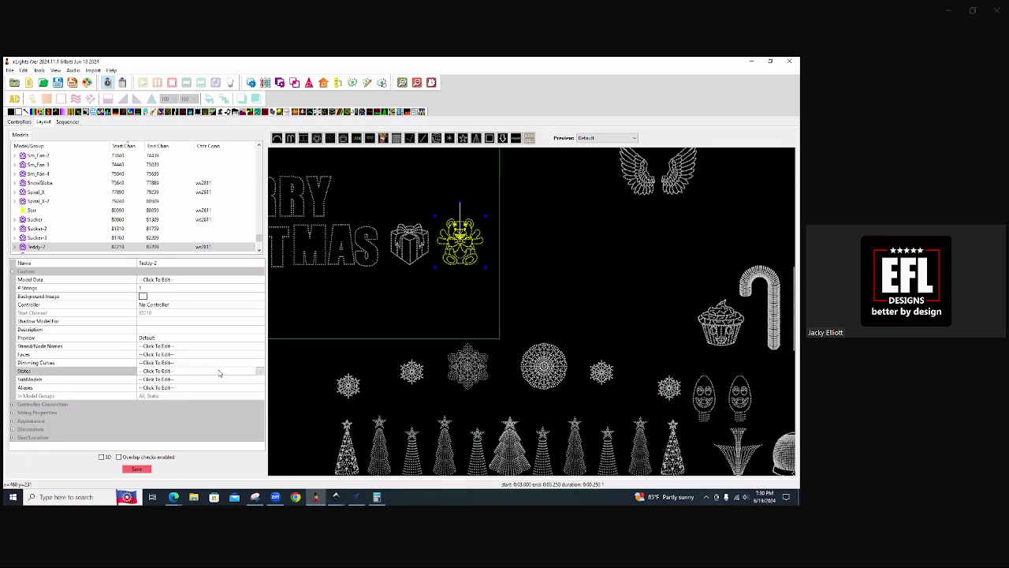
click(260, 376)
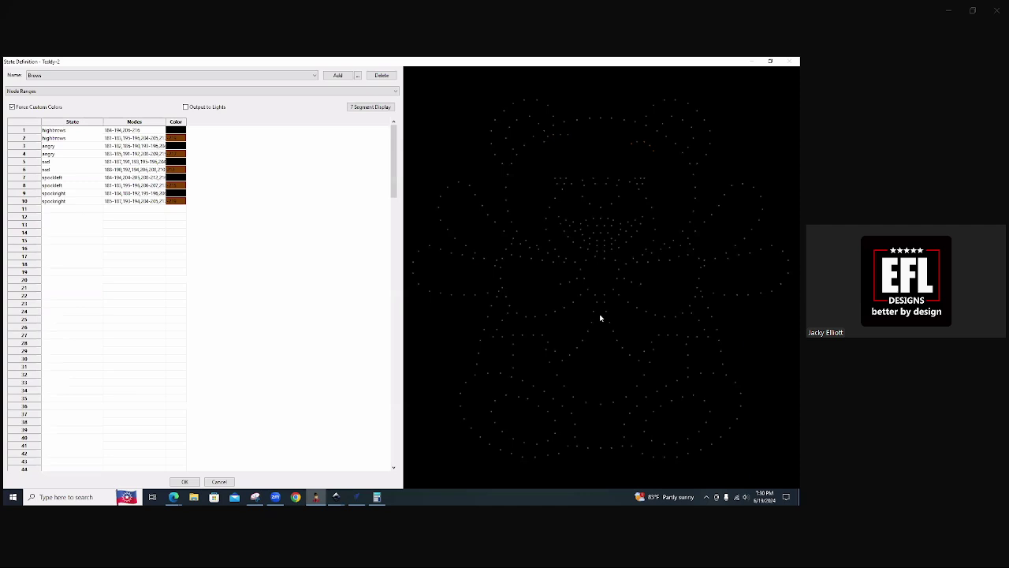
- Examine the states of the Brows definition one by one, from highbrows and angry through sad, spockleft and spockright
scroll(596, 319, down, 2)
click(59, 132)
click(59, 134)
click(61, 139)
click(62, 147)
click(67, 154)
click(68, 162)
click(68, 170)
click(71, 162)
click(58, 169)
click(59, 178)
click(60, 186)
click(63, 194)
click(63, 201)
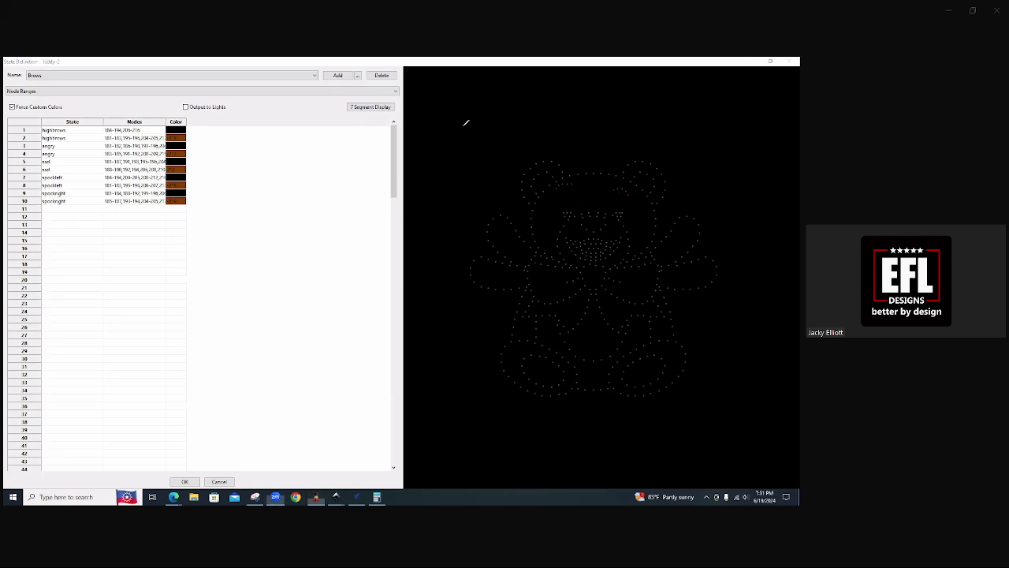
- Mark both of the teddy's eyebrow areas with freehand annotation strokes and clear the marks
drag(556, 196, 628, 195)
mouse_move(579, 179)
mouse_down()
mouse_move(550, 184)
mouse_move(567, 194)
mouse_move(580, 180)
mouse_move(572, 200)
mouse_move(555, 200)
mouse_up()
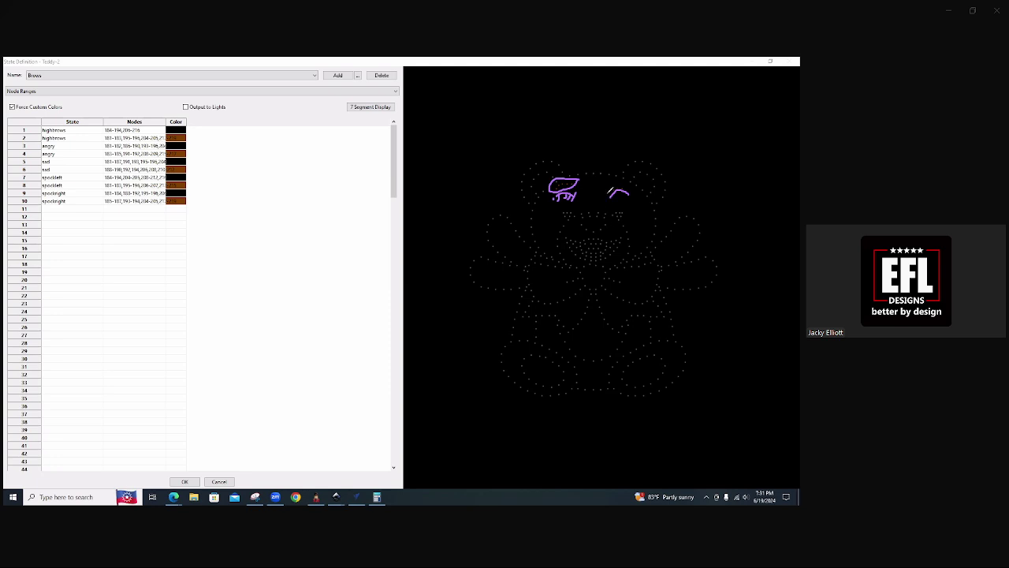
mouse_move(613, 188)
mouse_down()
mouse_move(611, 199)
mouse_move(622, 194)
mouse_up()
drag(606, 183, 631, 181)
click(336, 74)
- Review the Teddy BlueBow and Teddy RedBow static state definitions
click(313, 75)
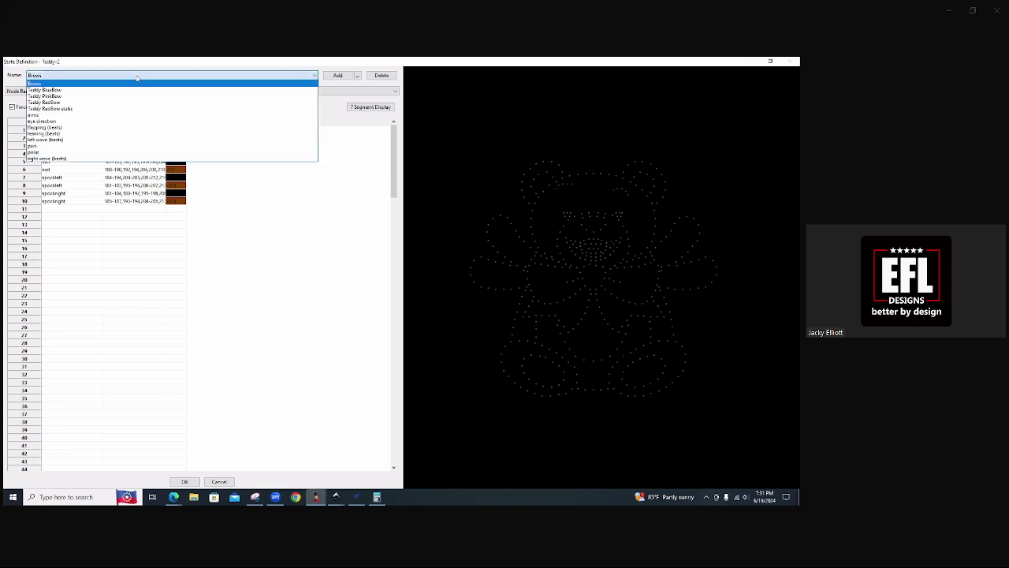
click(65, 92)
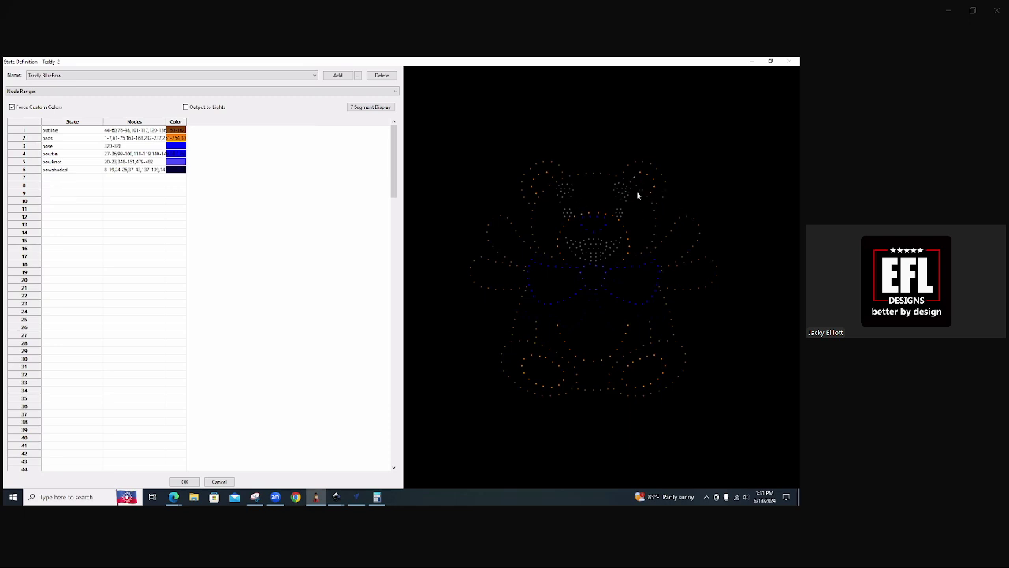
click(316, 76)
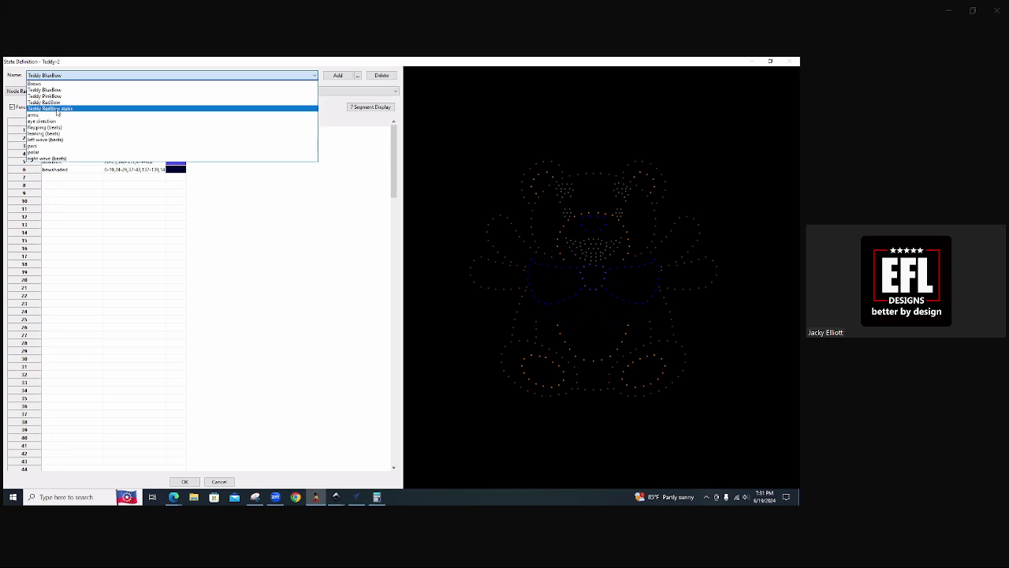
click(57, 113)
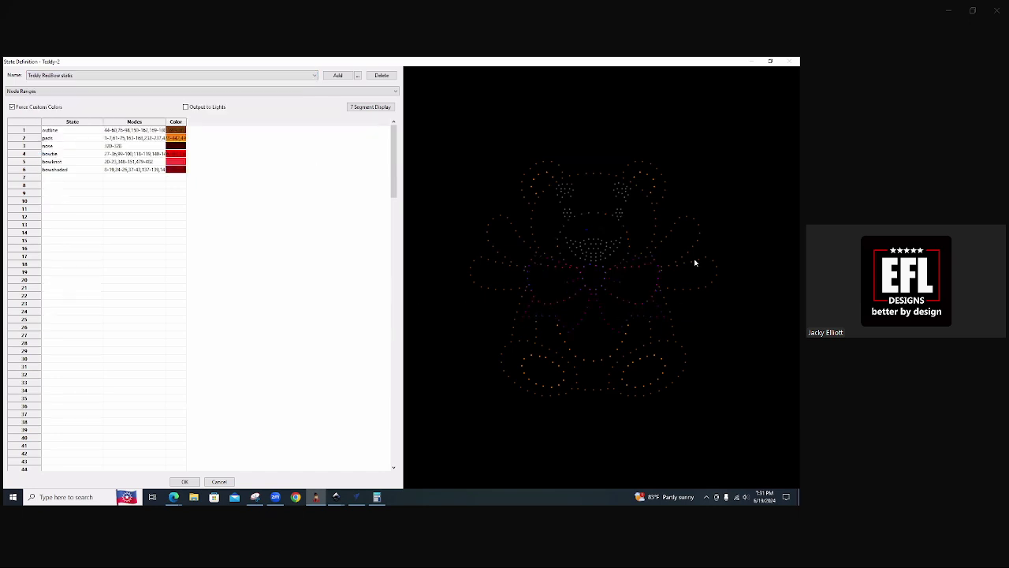
- Show the arms state definition and examine its arms, mid, up and leftmid states
click(107, 75)
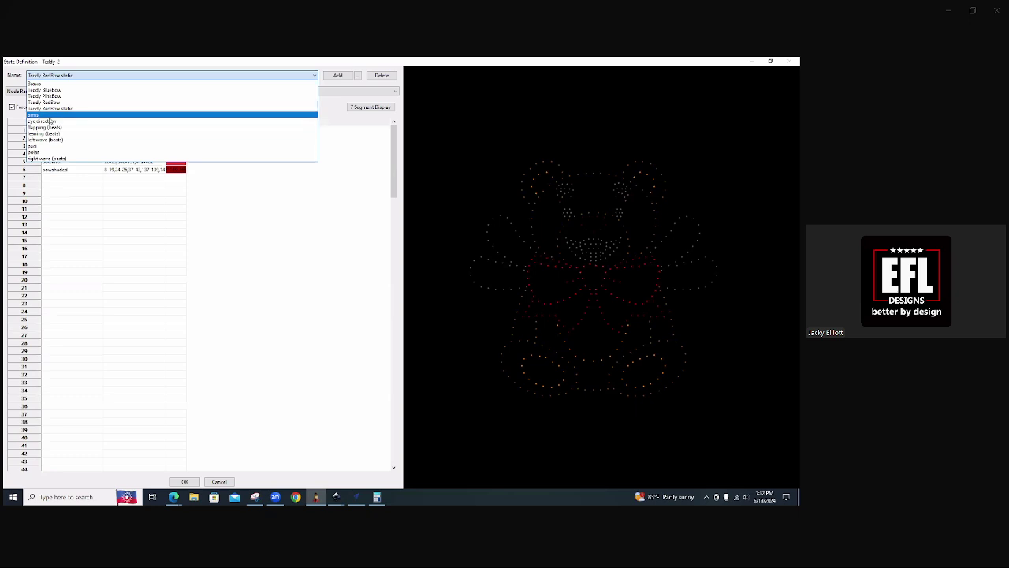
click(49, 115)
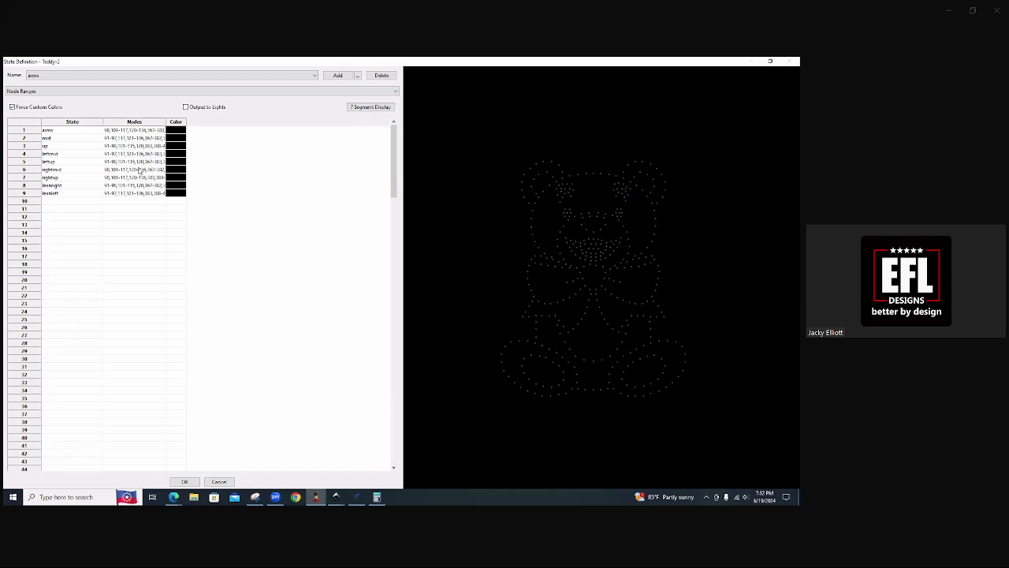
click(49, 132)
click(51, 138)
click(53, 146)
click(54, 155)
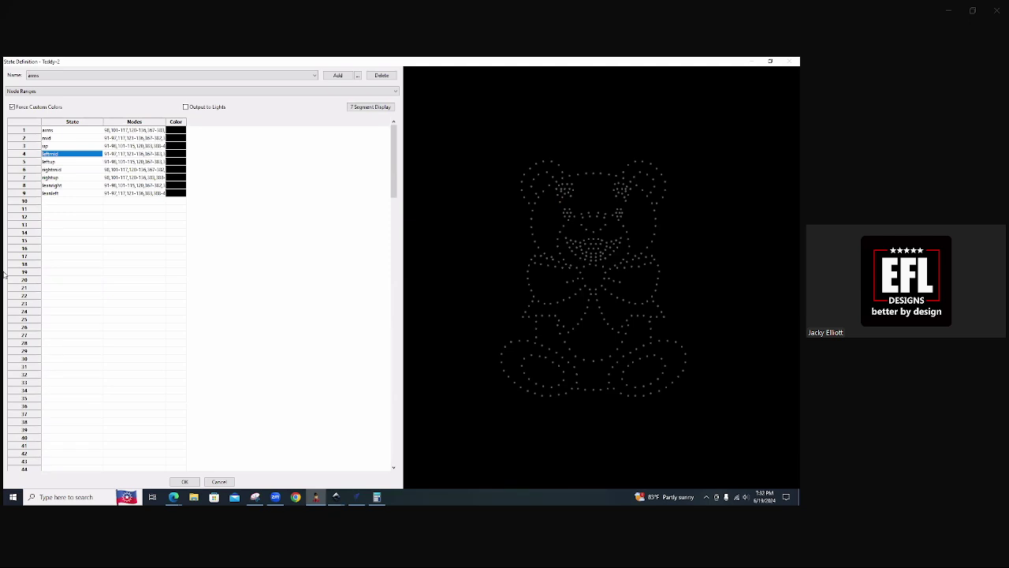
- Annotate the teddy's missing arm positions on both sides with freehand outlines and cross-hatching
click(4, 275)
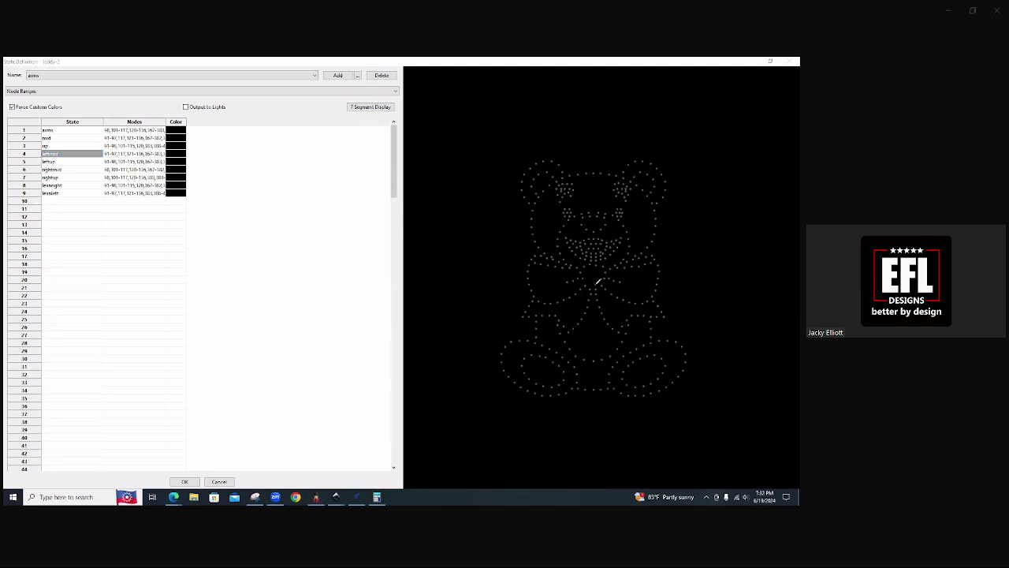
mouse_move(531, 258)
mouse_down()
mouse_move(477, 283)
mouse_move(499, 310)
mouse_move(526, 300)
mouse_move(535, 335)
mouse_up()
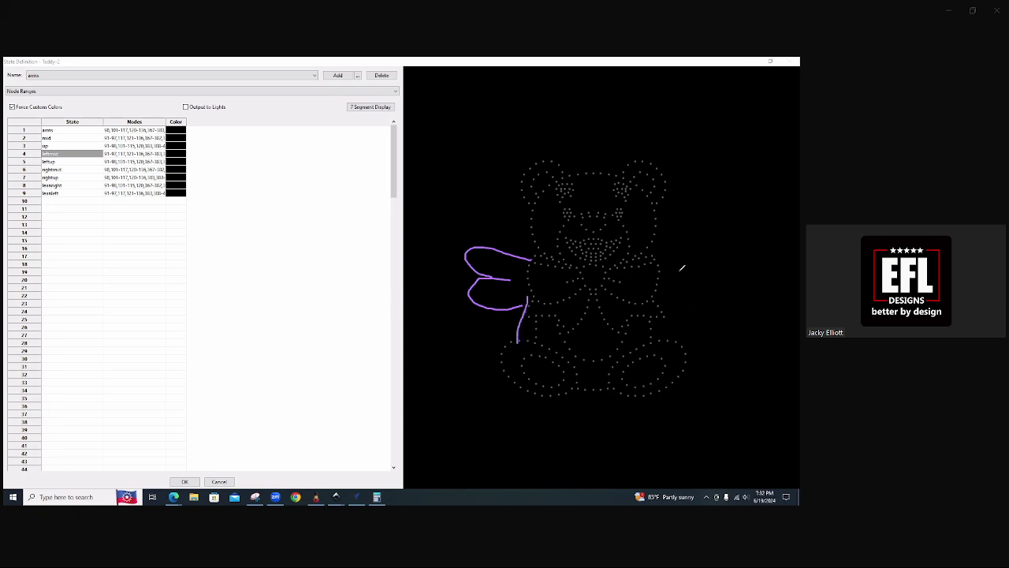
mouse_move(655, 260)
mouse_down()
mouse_move(719, 254)
mouse_move(708, 271)
mouse_move(734, 284)
mouse_move(720, 300)
mouse_move(669, 300)
mouse_move(671, 344)
mouse_up()
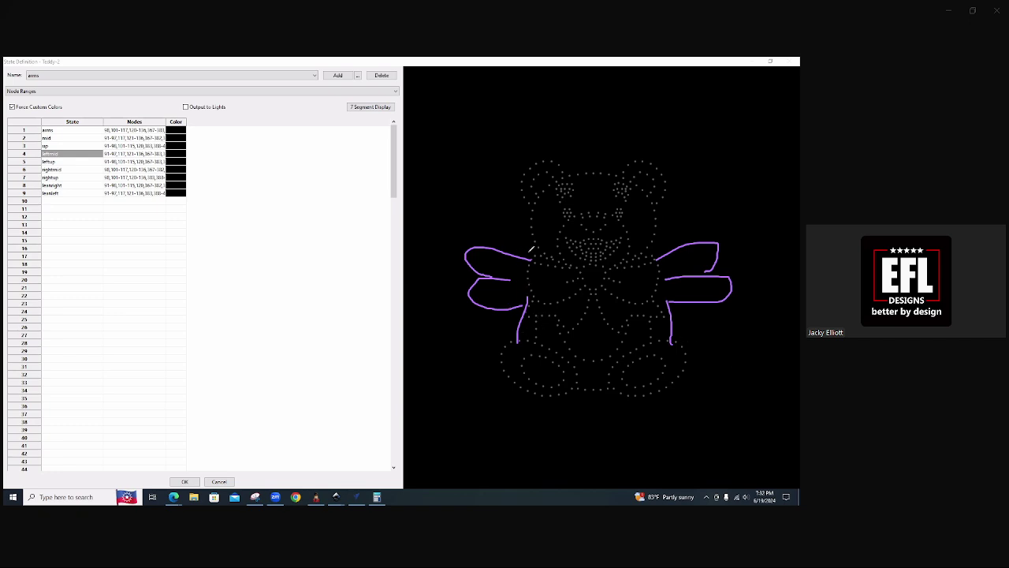
mouse_move(530, 249)
mouse_down()
mouse_move(518, 300)
mouse_move(482, 331)
mouse_move(473, 268)
mouse_up()
mouse_move(662, 241)
mouse_down()
mouse_move(702, 296)
mouse_move(689, 231)
mouse_move(714, 303)
mouse_up()
drag(721, 249, 741, 304)
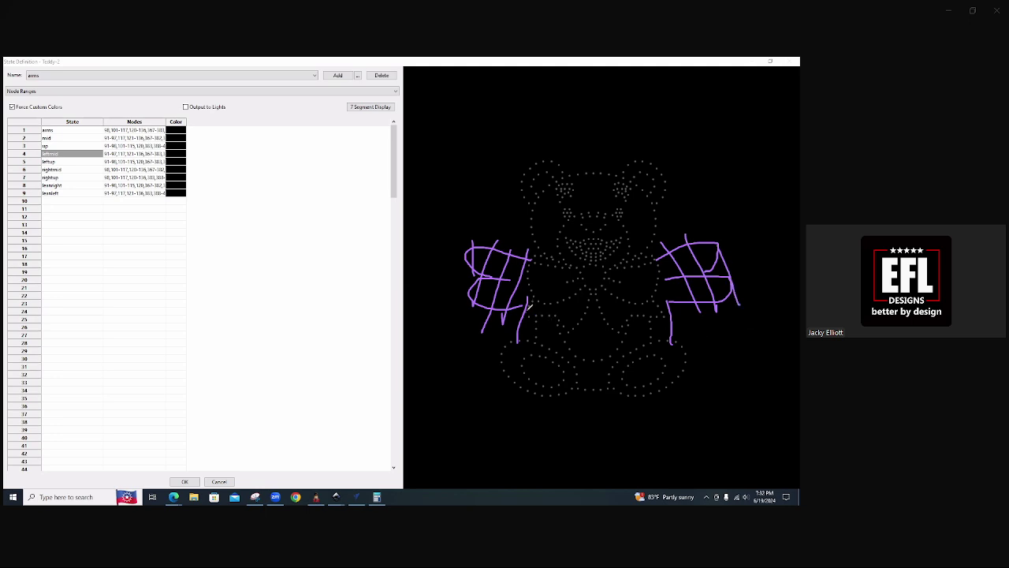
drag(526, 321, 531, 326)
drag(668, 318, 652, 328)
- Review the eye direction, flapping (beats) and leaning (beats) state definitions
click(314, 75)
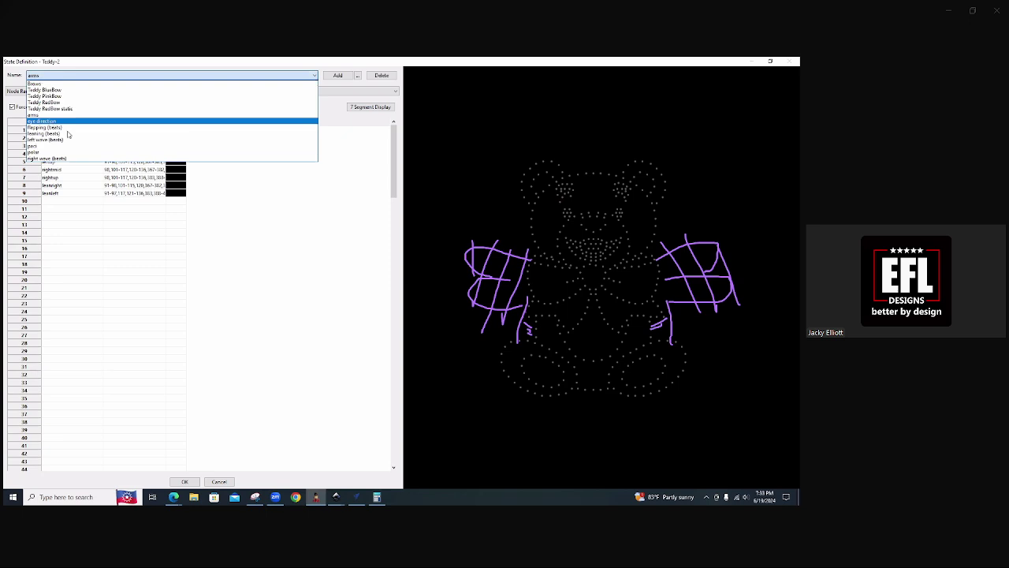
click(50, 121)
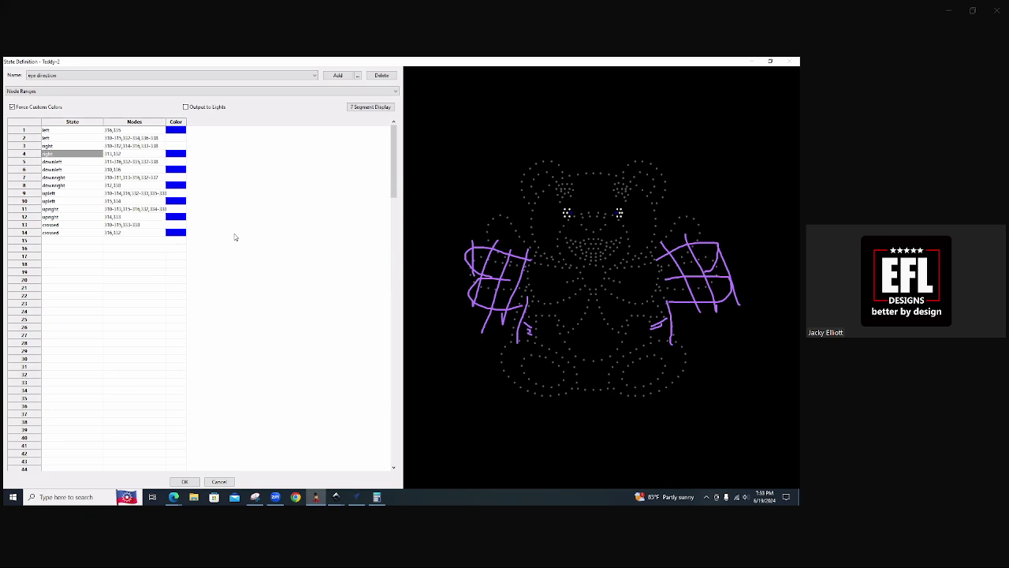
click(77, 76)
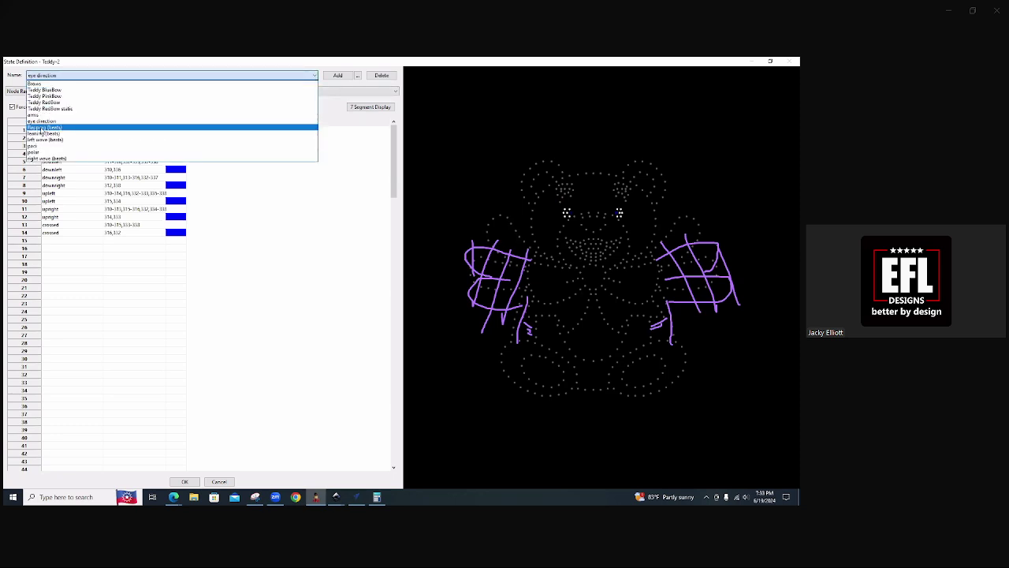
click(41, 129)
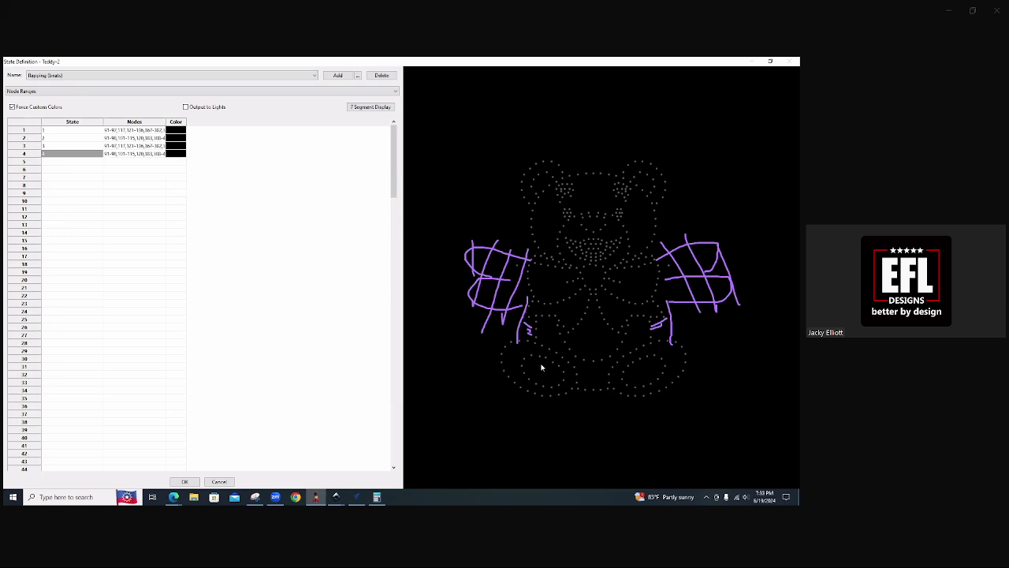
click(98, 76)
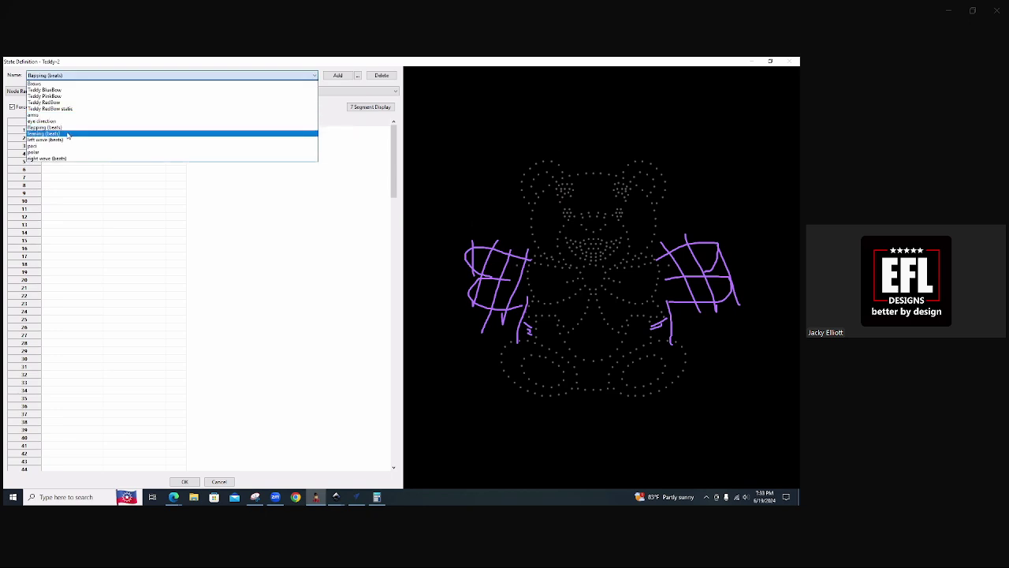
click(65, 134)
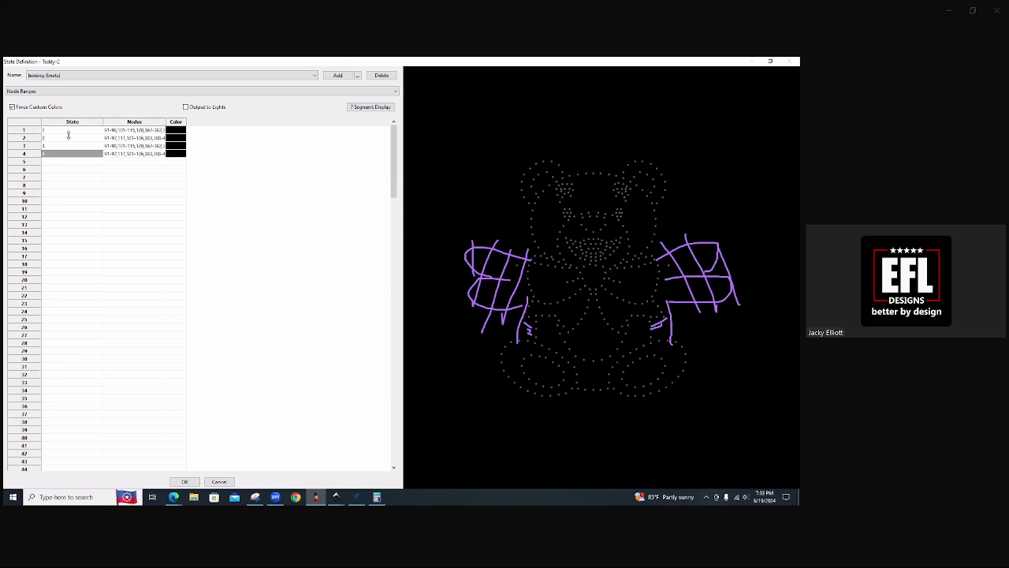
- Review the polar state definition, switch to Teddy BlueBow, and close the teddy's state definitions
click(153, 77)
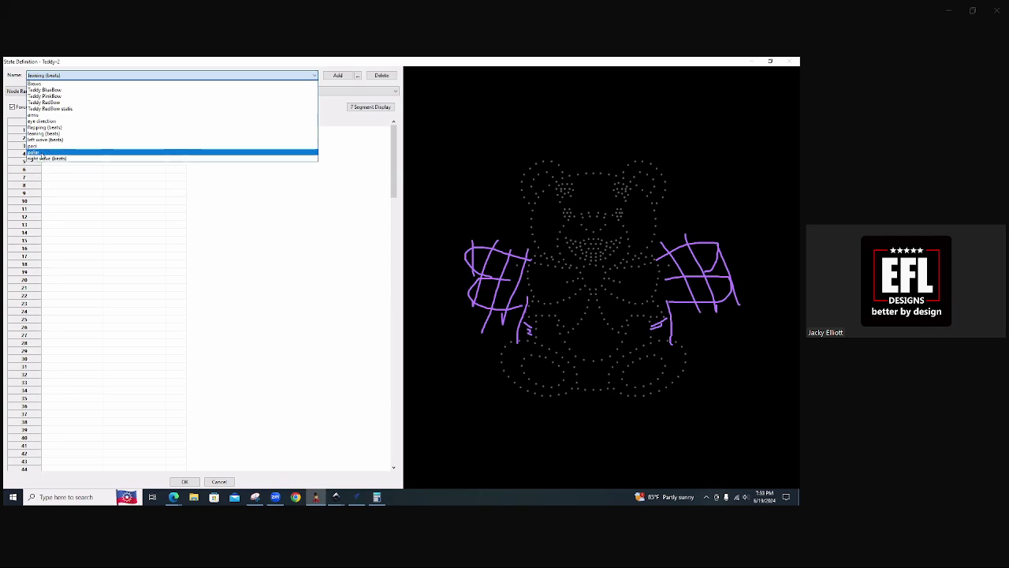
click(263, 227)
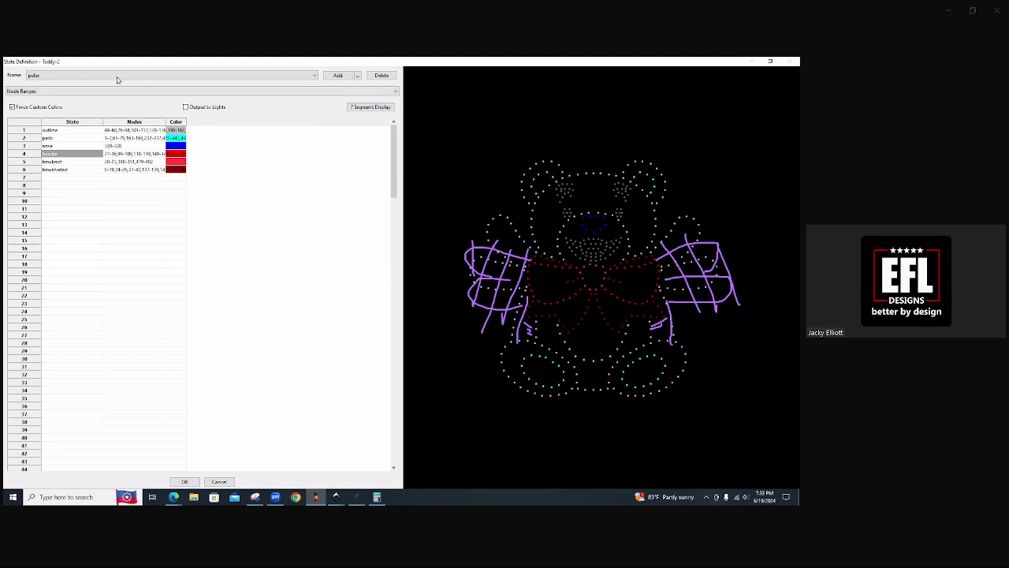
click(117, 76)
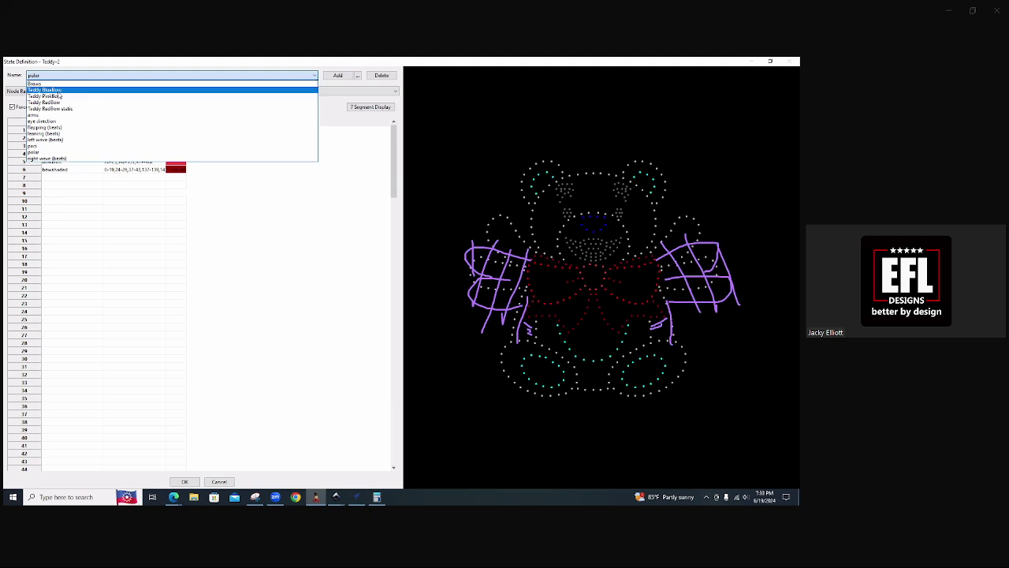
click(112, 91)
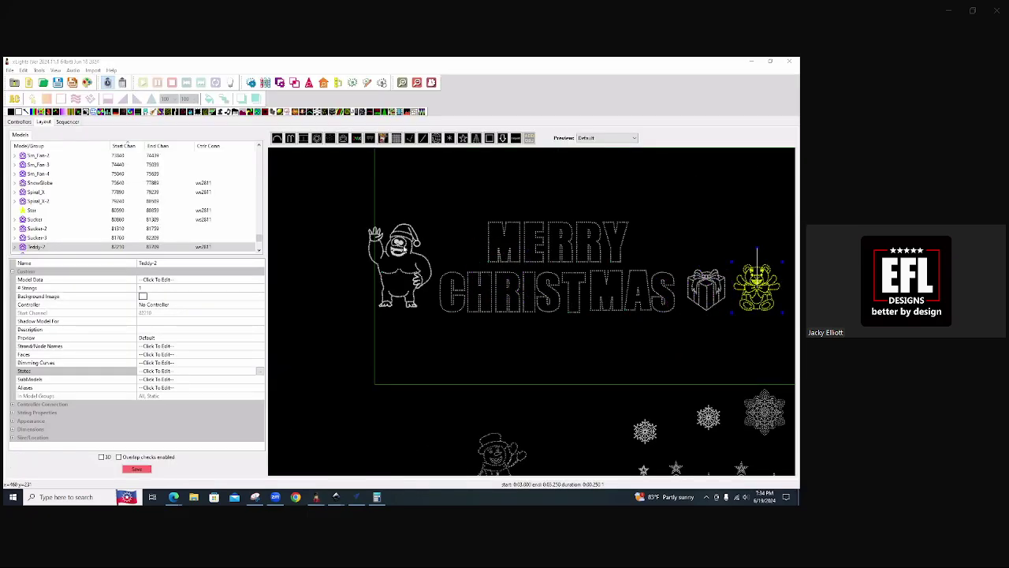
- Select the Bumble model in the layout and open its state definitions in an enlarged window
click(403, 249)
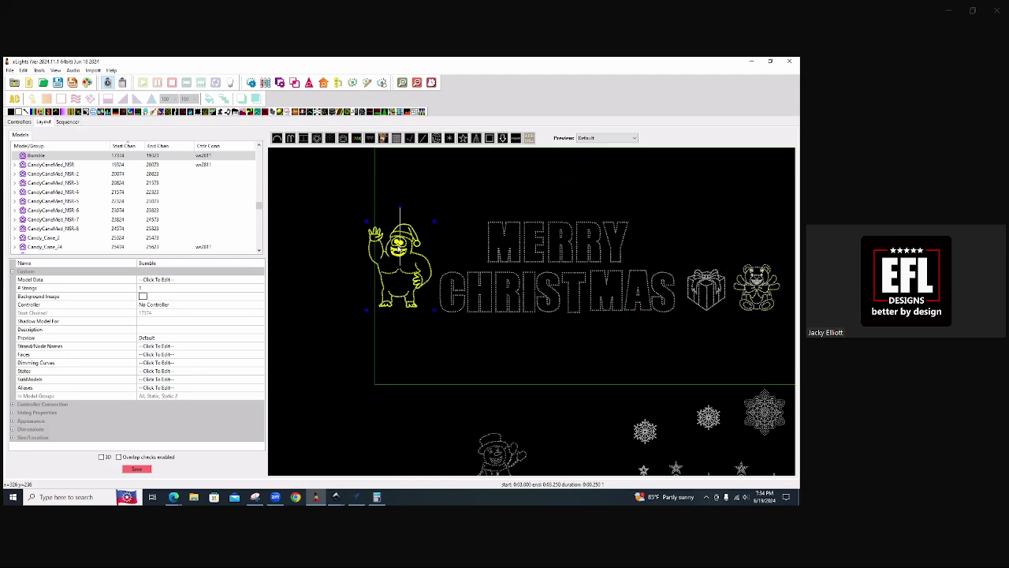
scroll(400, 249, up, 3)
scroll(398, 246, up, 3)
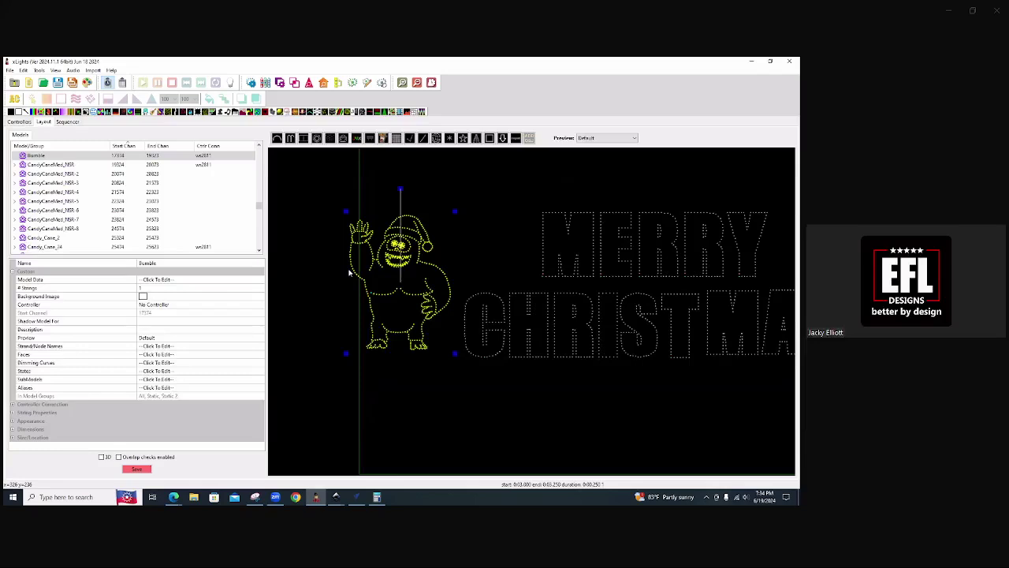
scroll(324, 300, up, 3)
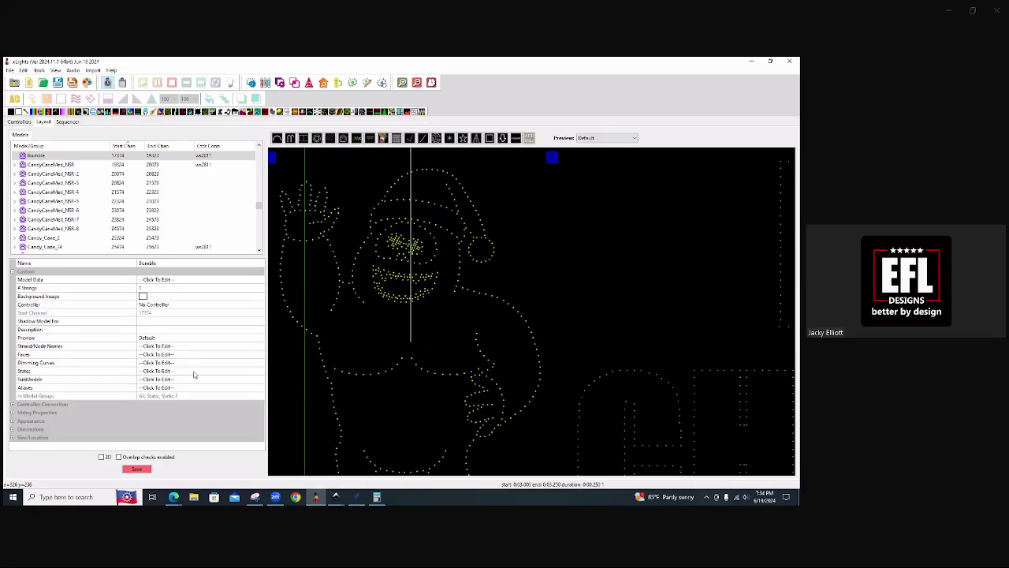
click(194, 371)
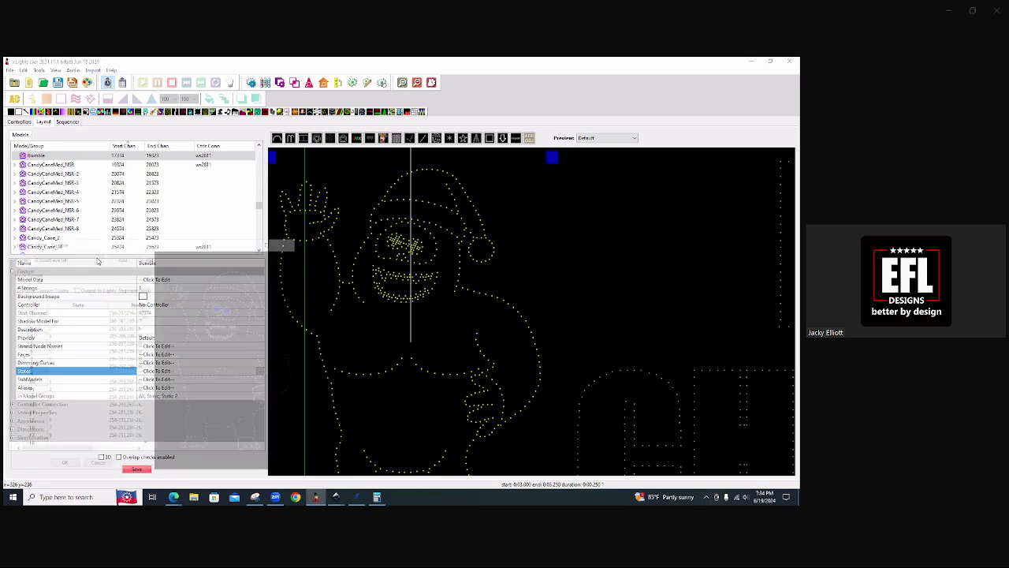
click(99, 257)
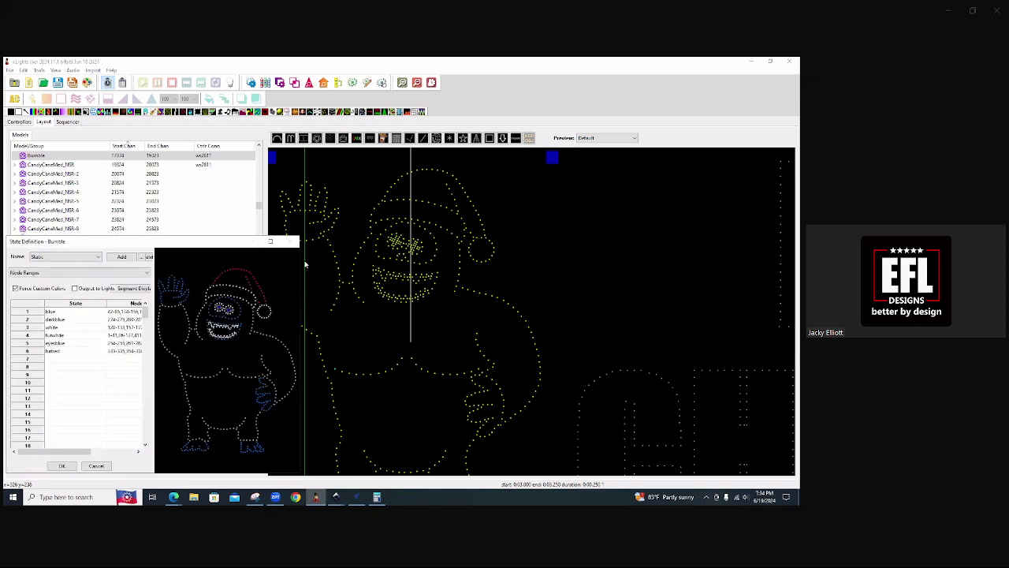
key(Return)
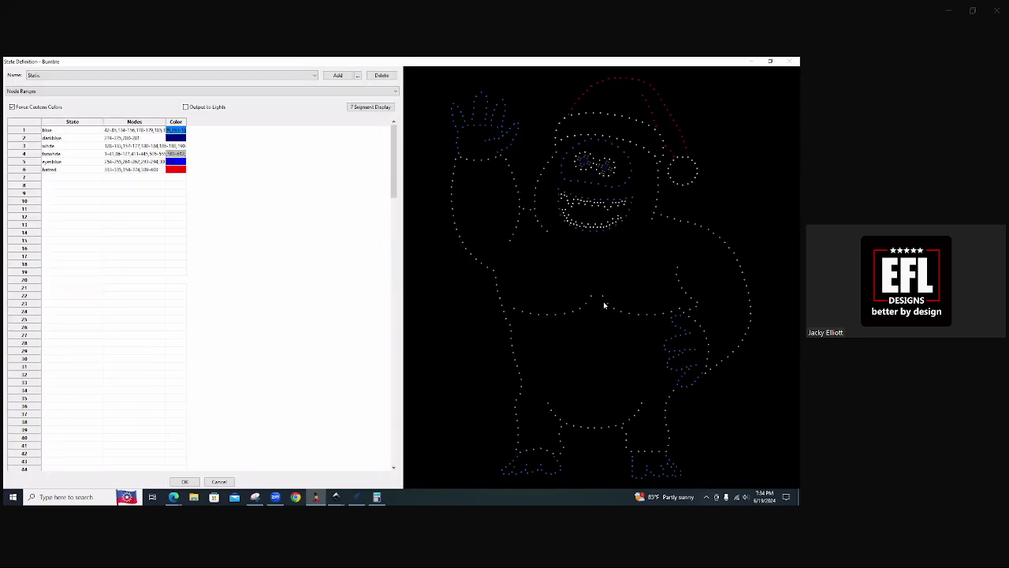
scroll(589, 310, down, 2)
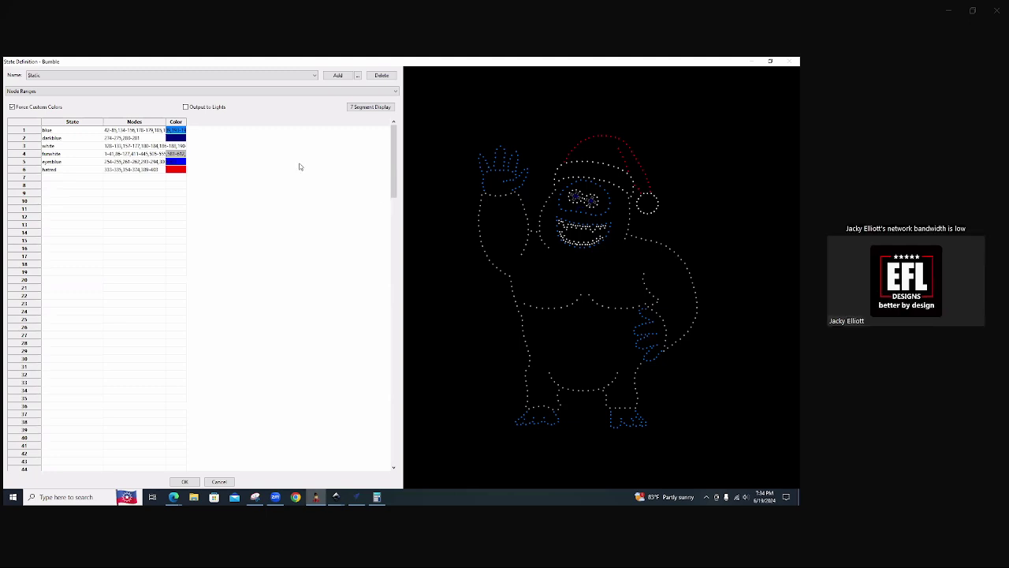
- Review Bumble's Face State as outline and eye roll definitions, including the black rows of the eye roll
click(52, 76)
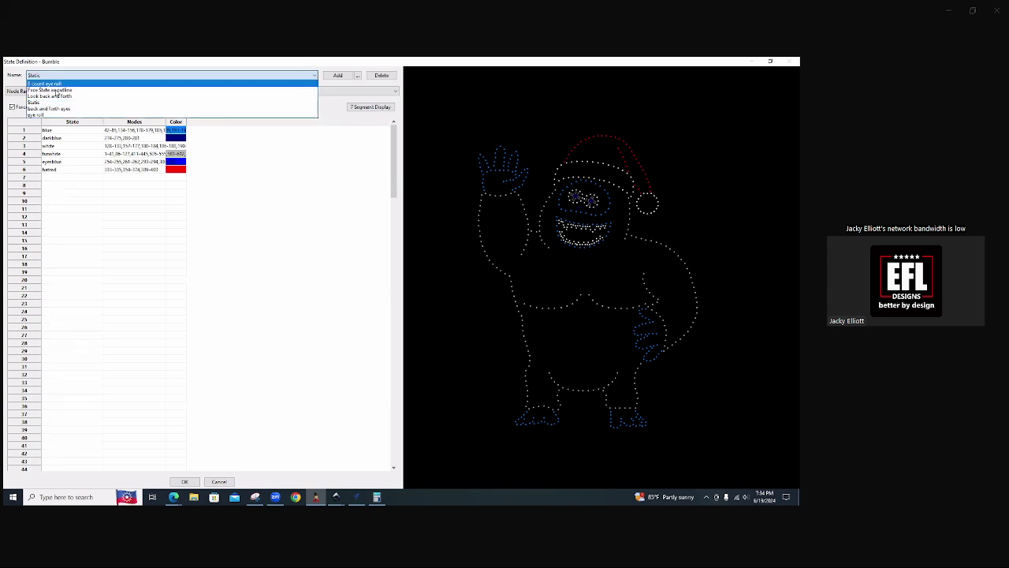
click(55, 90)
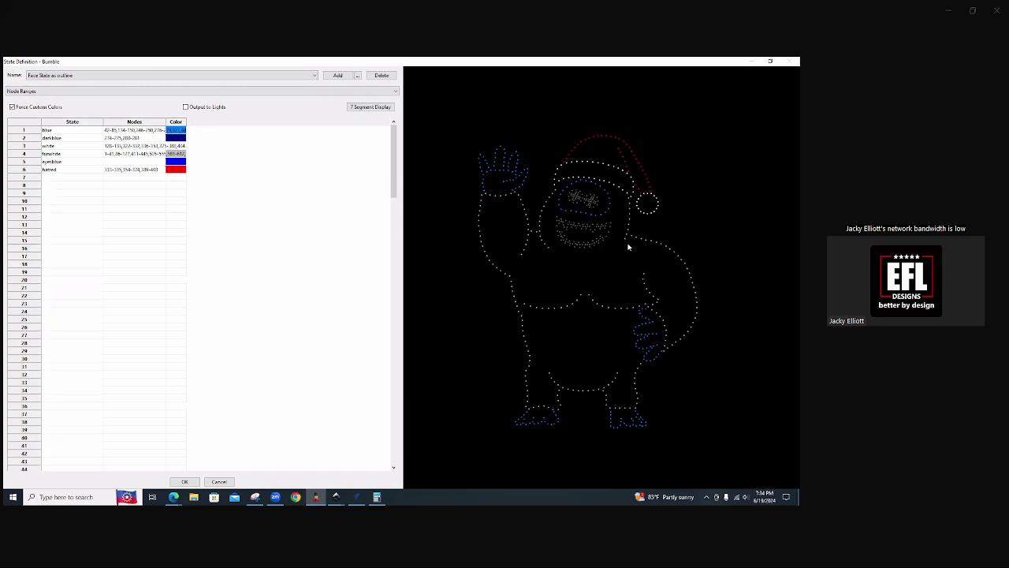
click(106, 75)
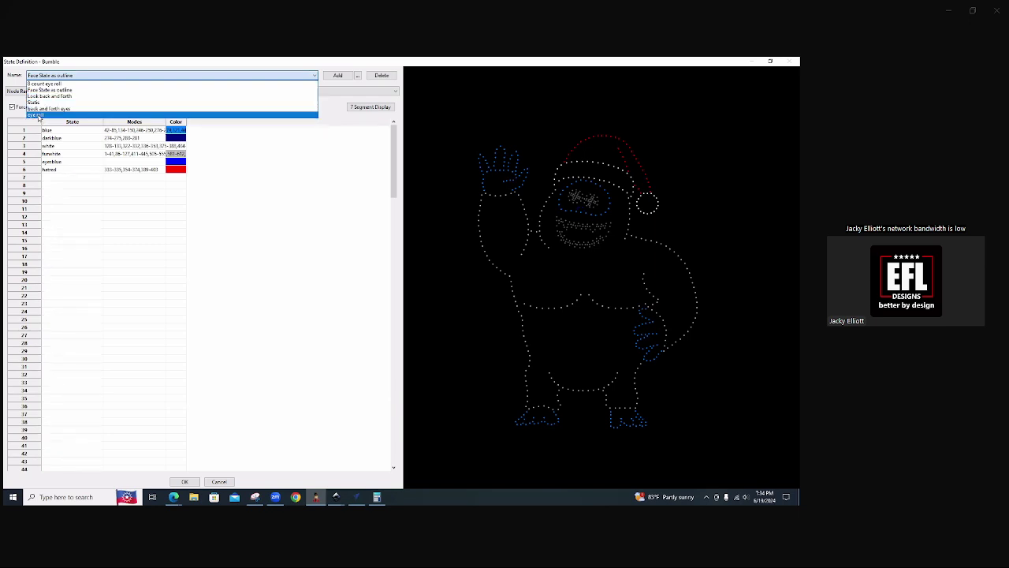
click(38, 116)
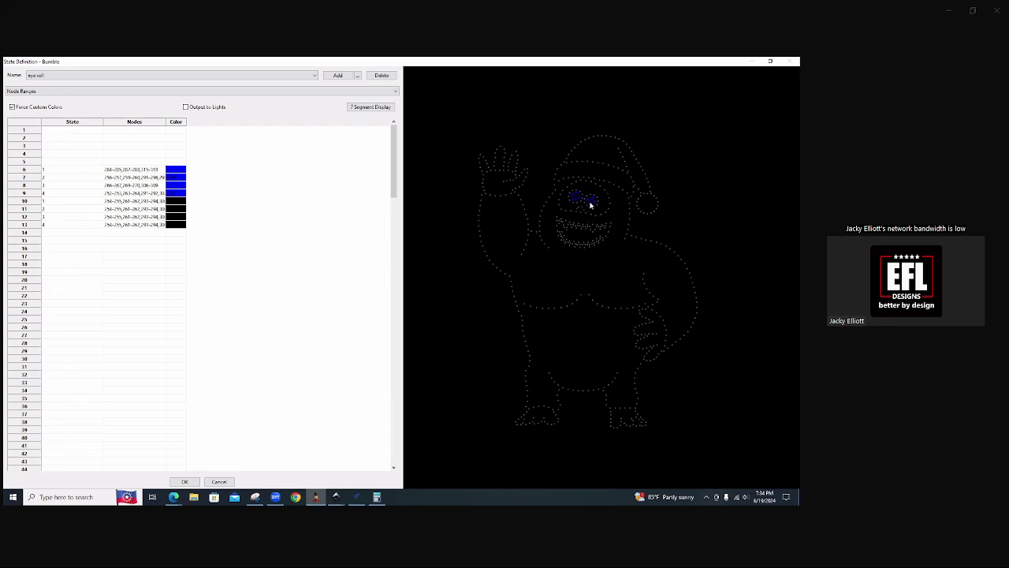
click(108, 204)
click(113, 216)
click(116, 225)
- Try recoloring the first state's nodes in Bumble's eye roll definition pink and check them in the model preview
click(85, 171)
click(118, 172)
double_click(175, 171)
click(91, 112)
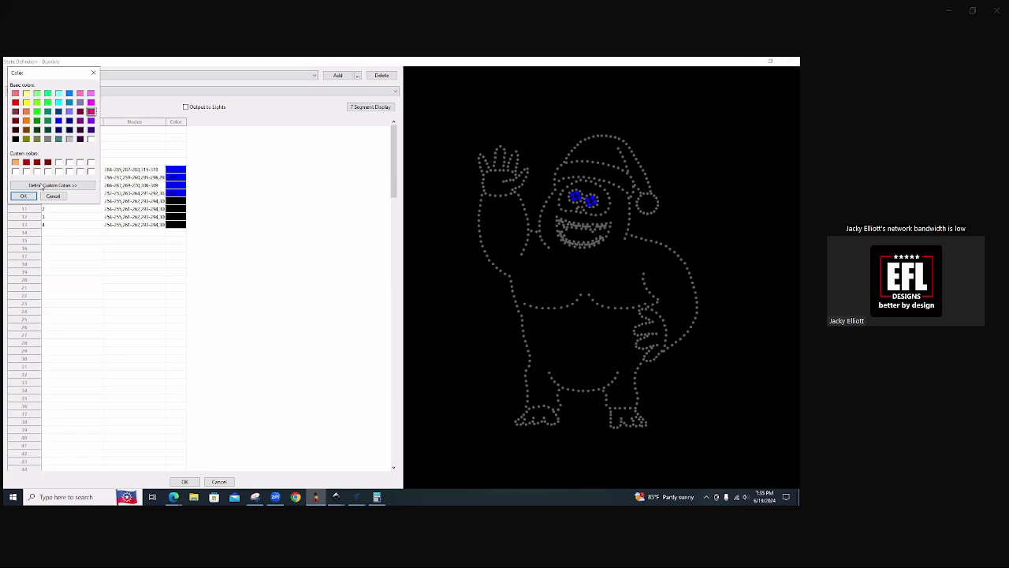
click(35, 198)
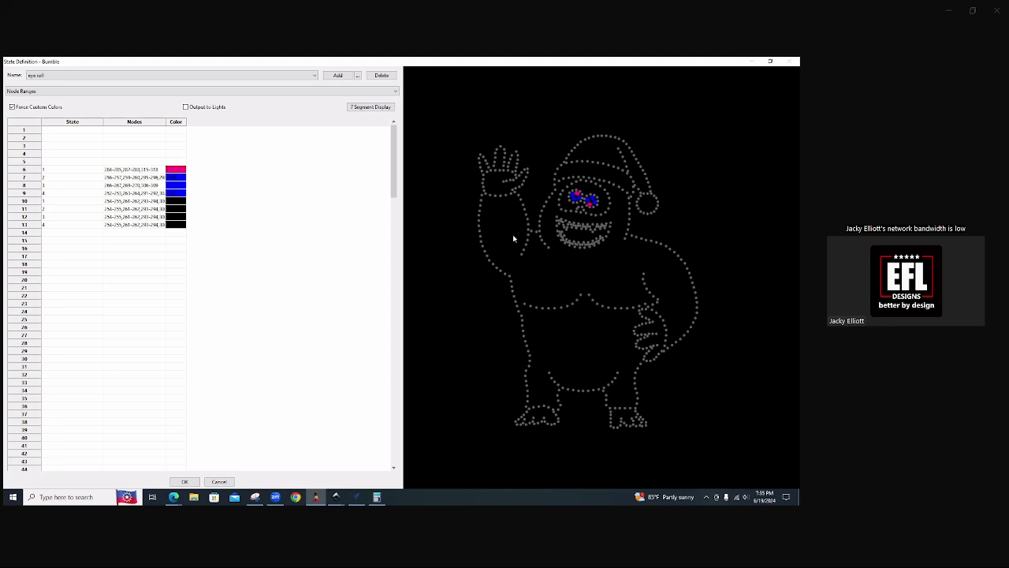
scroll(605, 215, down, 2)
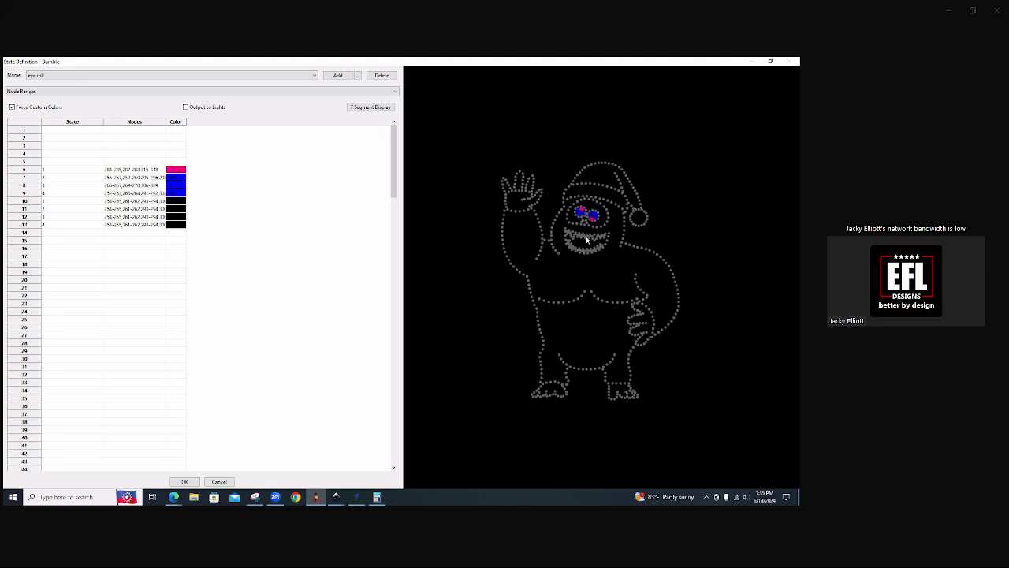
- Discard the edits to Bumble's state definitions, then save the layout and return to the sequencer
double_click(176, 172)
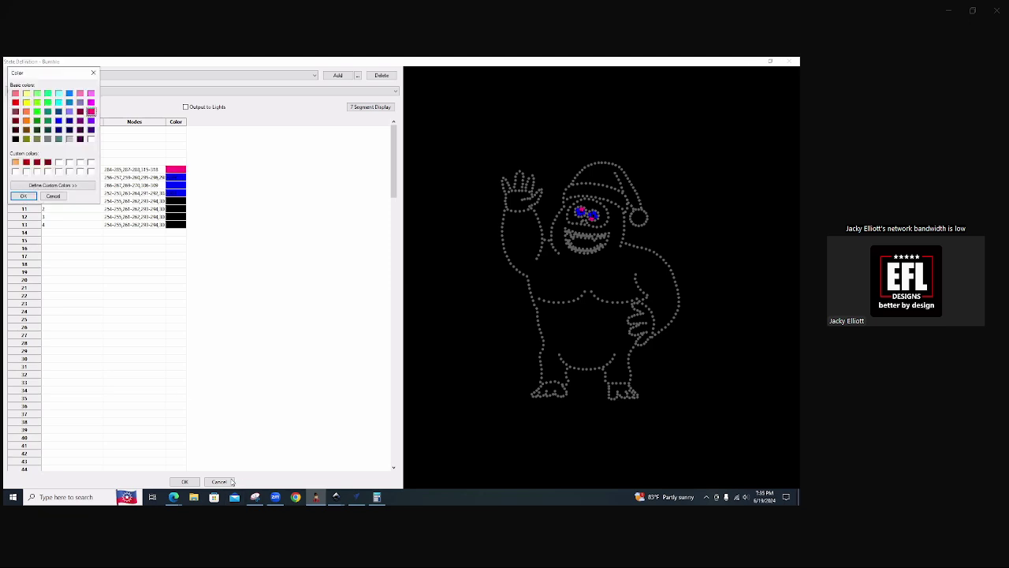
click(58, 196)
click(219, 481)
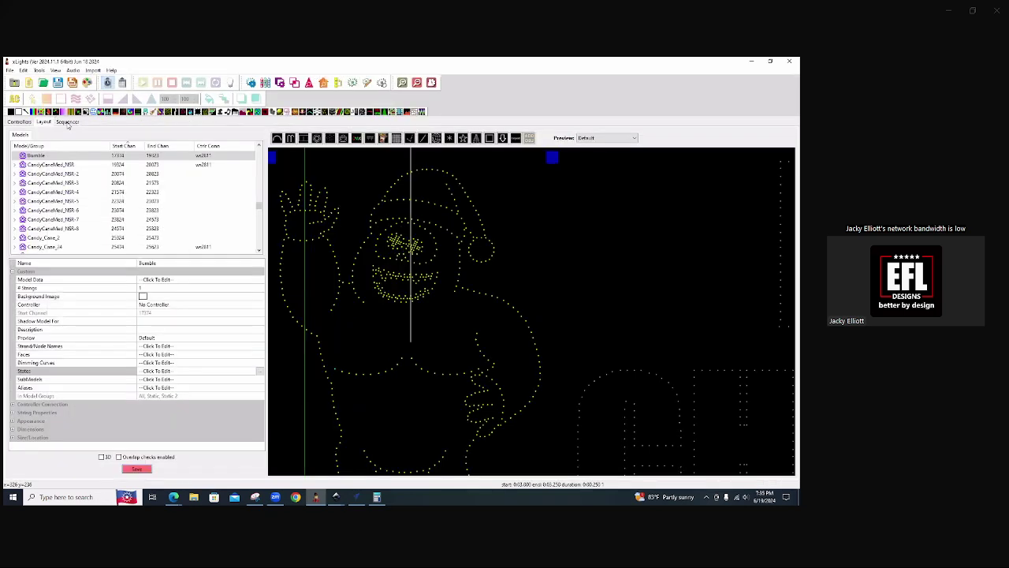
key(ctrl+s)
click(68, 122)
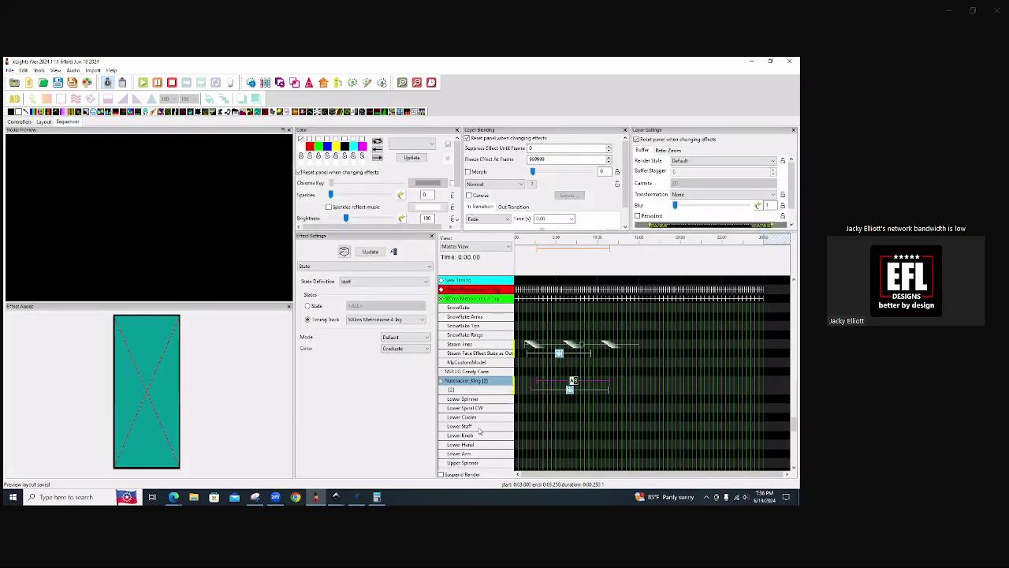
- Select the Static State effect on Bumble's second layer and close the Effect Assist to enlarge the model preview
scroll(552, 371, up, 10)
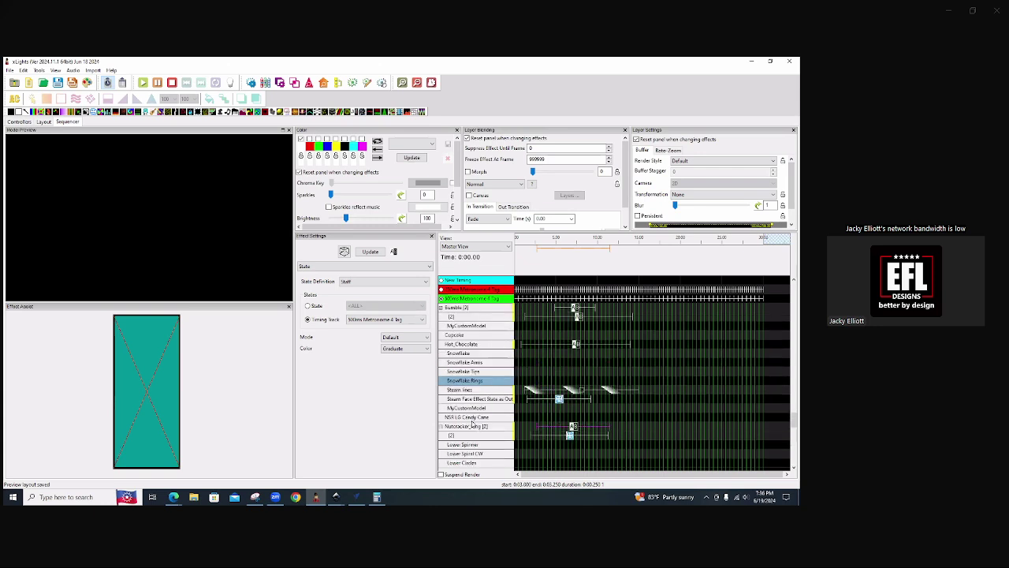
click(576, 348)
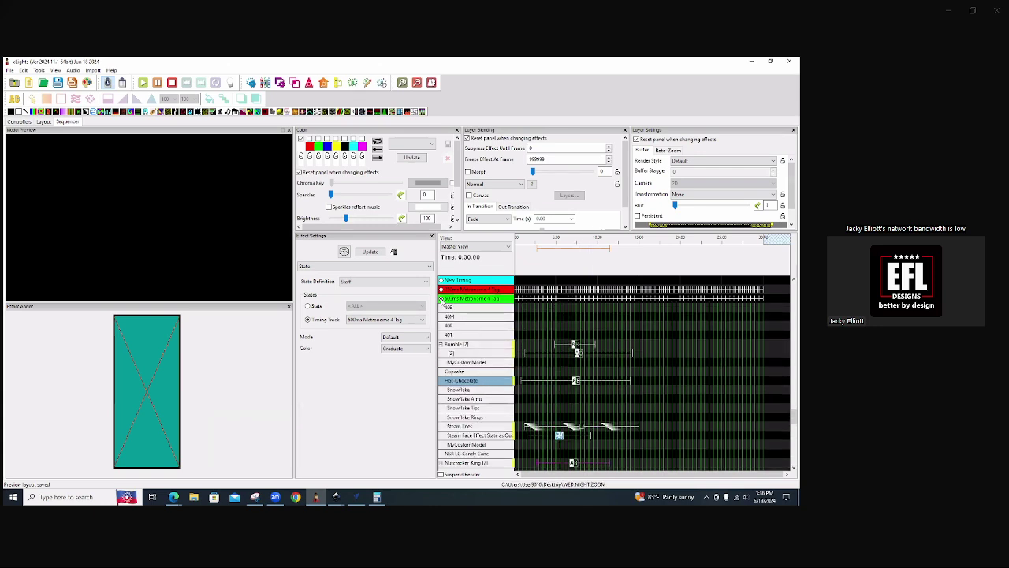
click(576, 352)
click(578, 353)
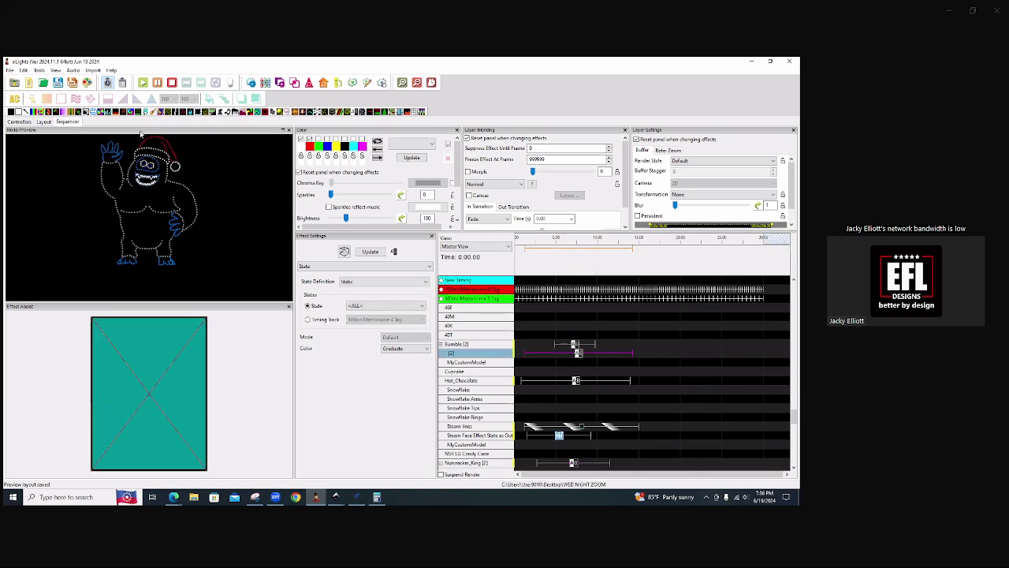
click(289, 307)
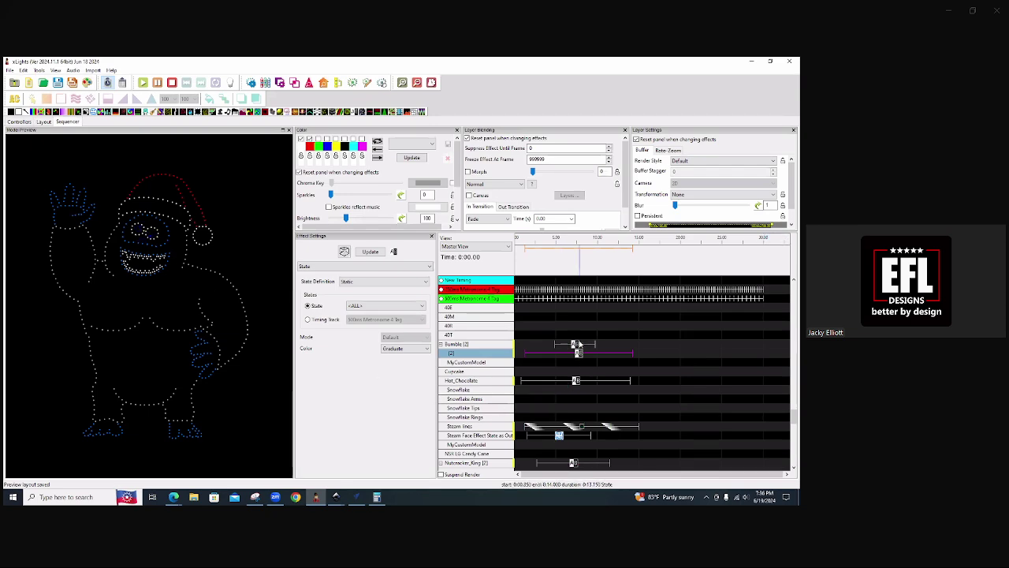
- Select Bumble's eye roll State effect and examine its metronome timing marks and the face in the preview
click(576, 344)
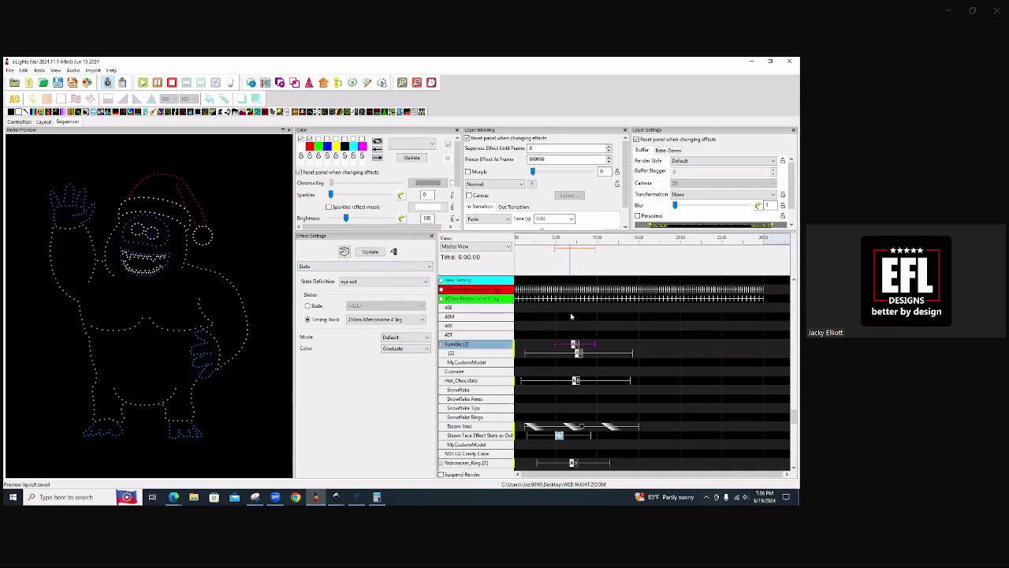
scroll(571, 310, up, 5)
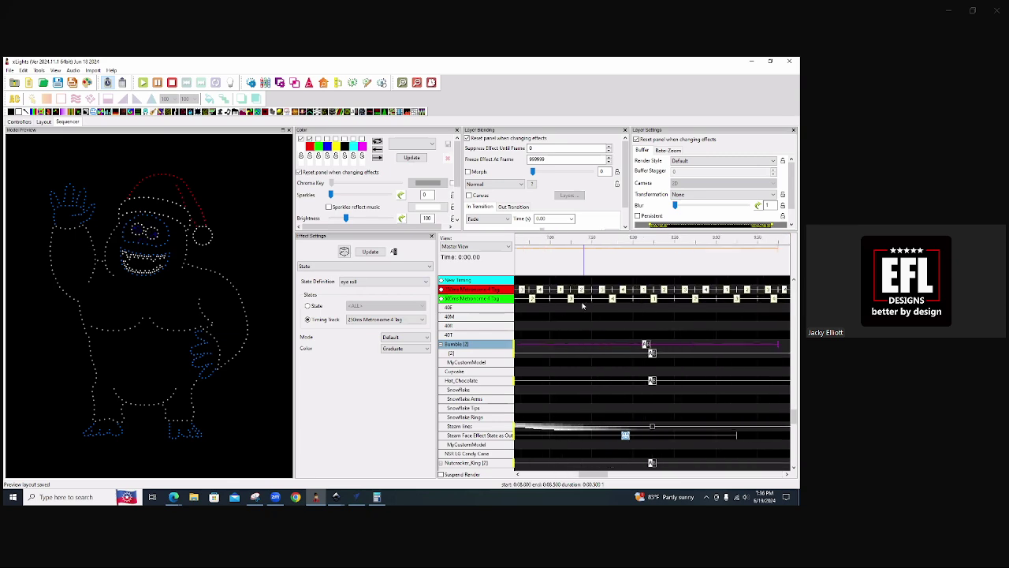
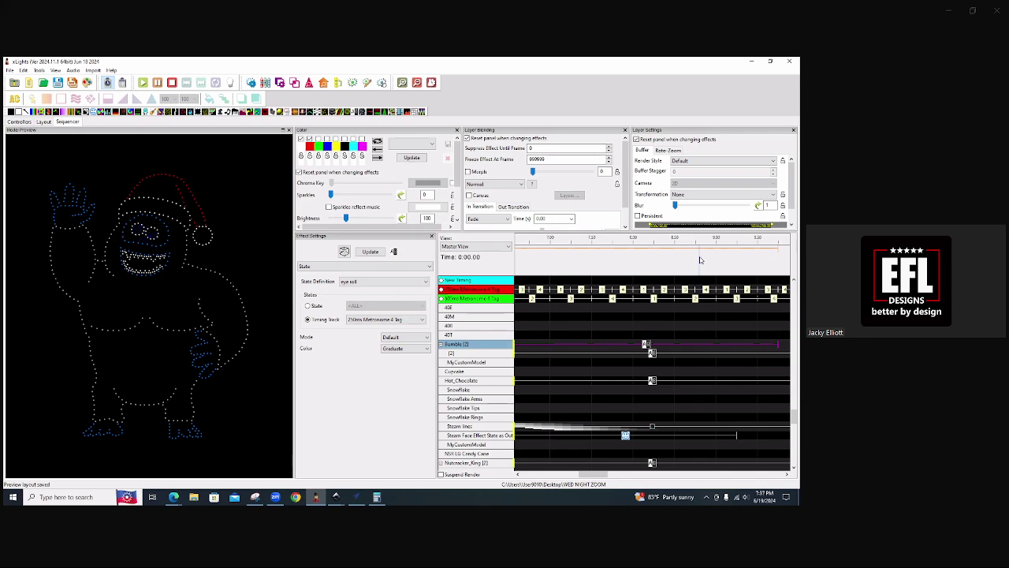
scroll(133, 226, up, 3)
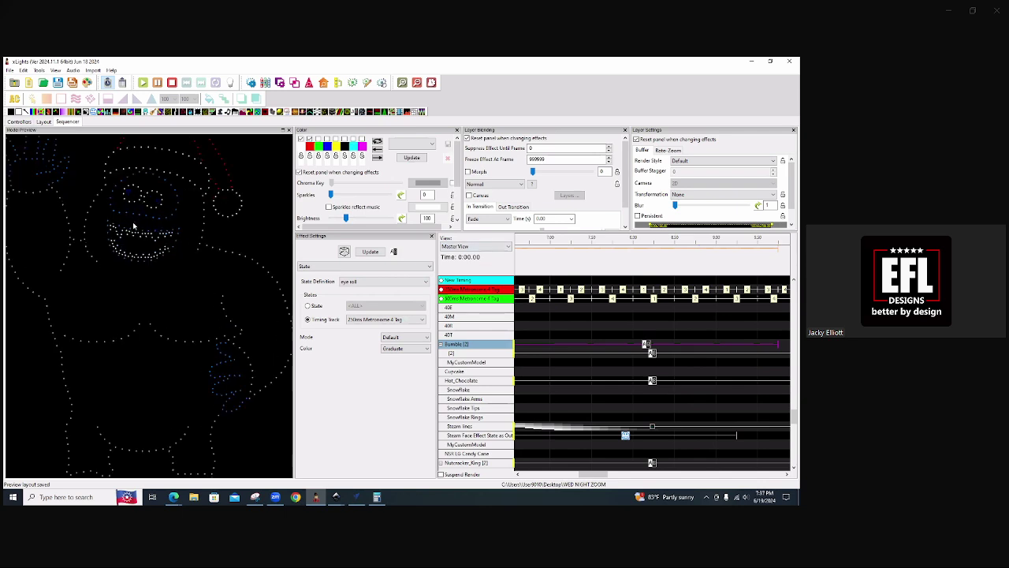
scroll(163, 259, up, 2)
- Switch the eye roll effect to a fixed state and preview states 1, 2, 3 and 4 in turn
click(308, 306)
click(363, 306)
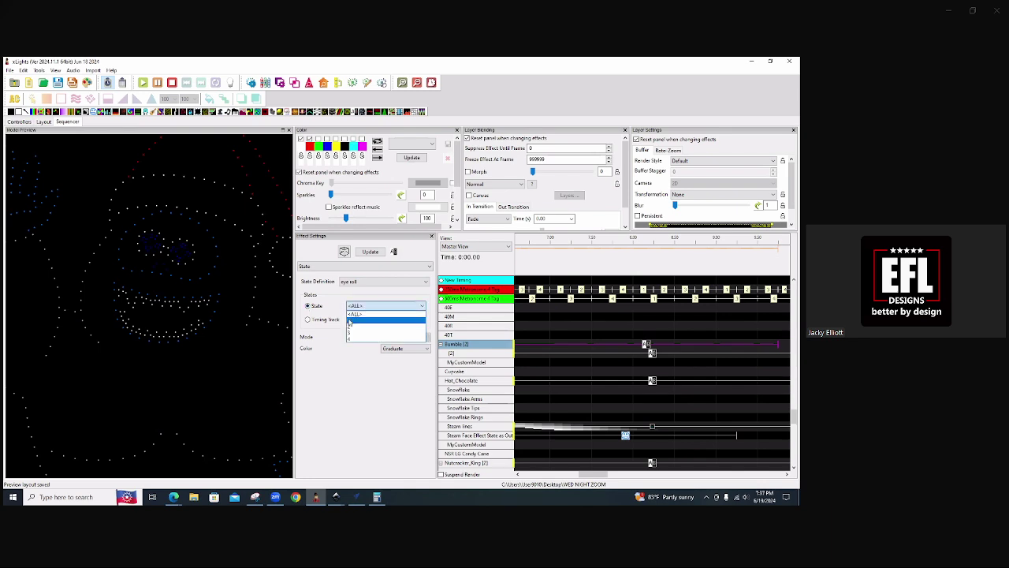
click(350, 322)
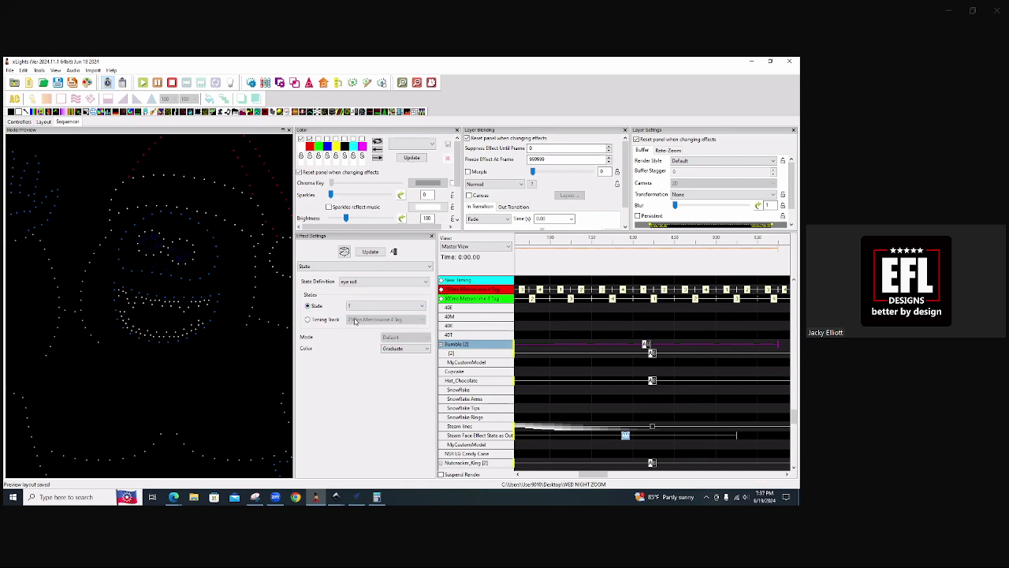
click(359, 306)
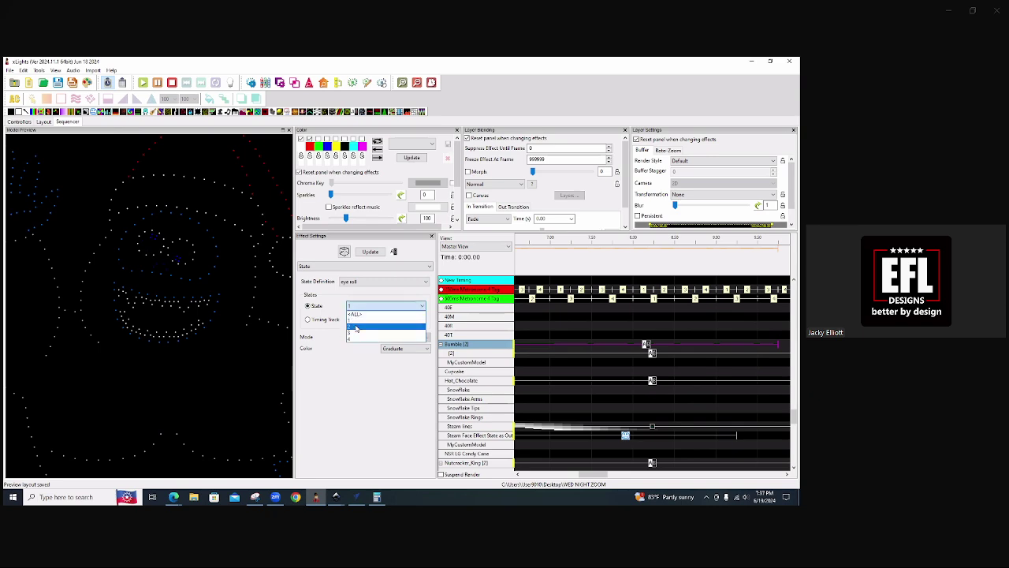
click(356, 330)
click(361, 307)
click(362, 336)
click(371, 308)
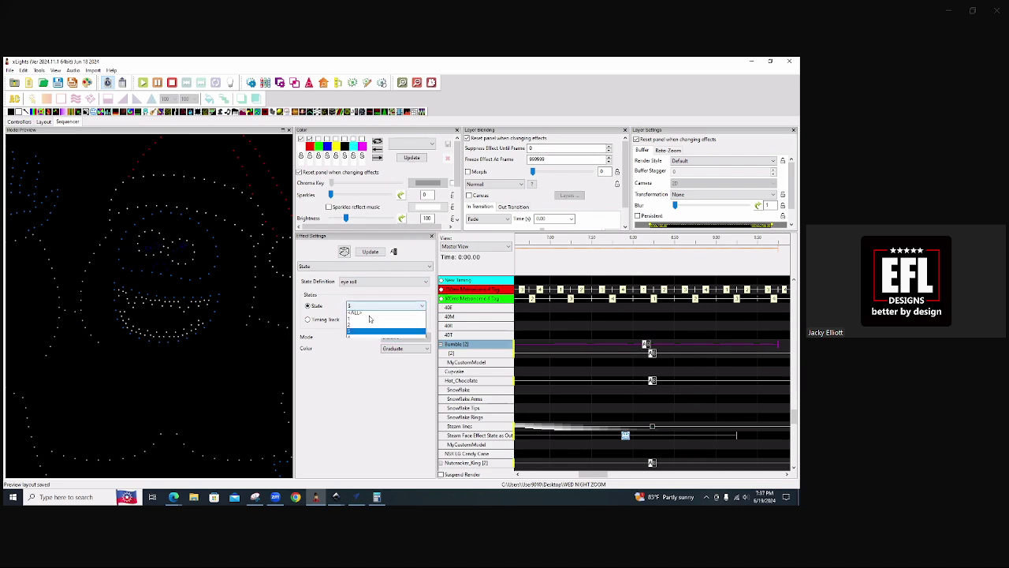
click(368, 339)
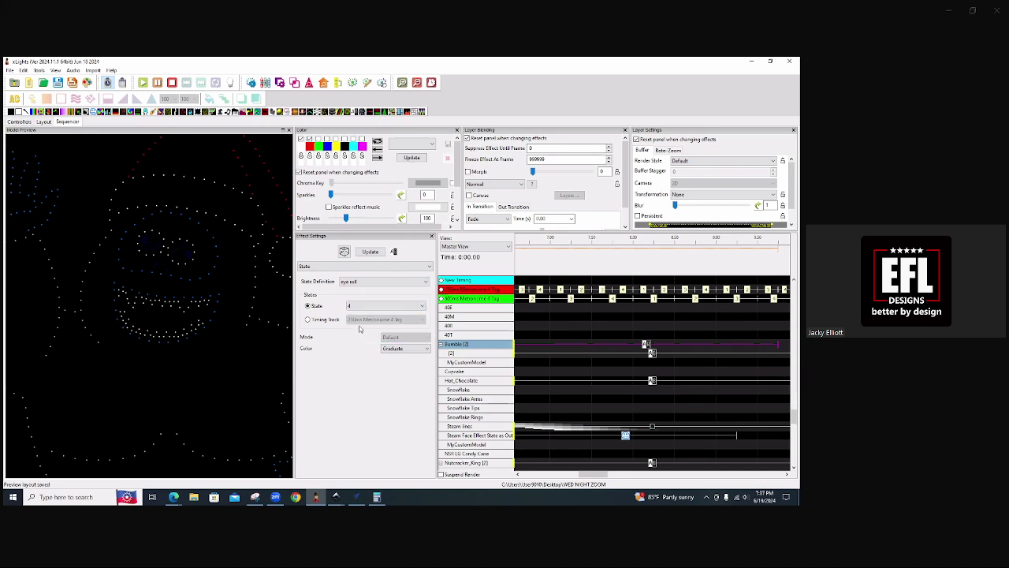
- Cycle through eye roll states 1 to 4 again, then return the effect to its 250ms Metronome 4 Tag timing track
click(363, 308)
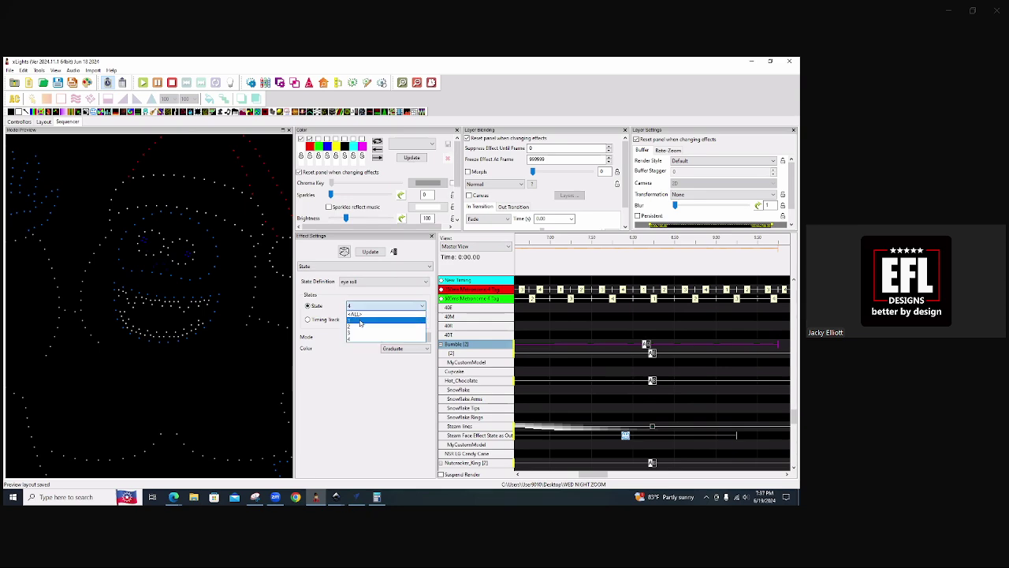
click(362, 322)
click(362, 307)
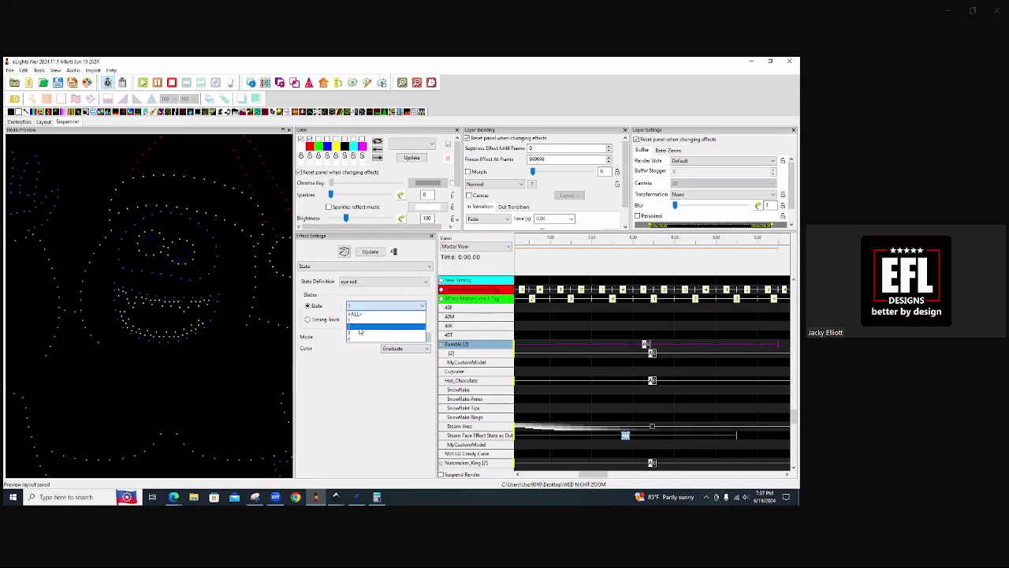
click(360, 327)
click(360, 310)
click(362, 332)
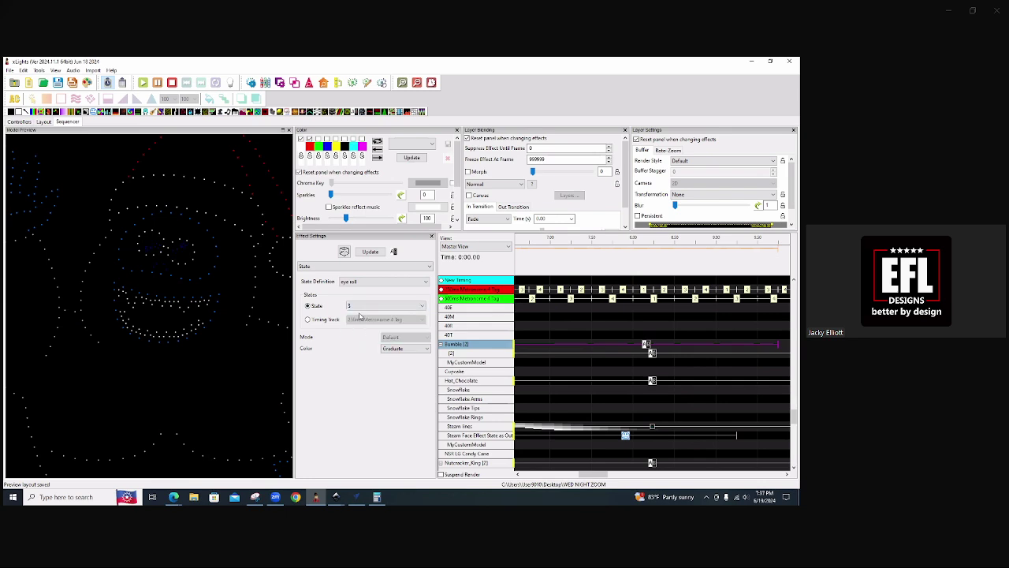
click(363, 308)
click(361, 339)
click(308, 320)
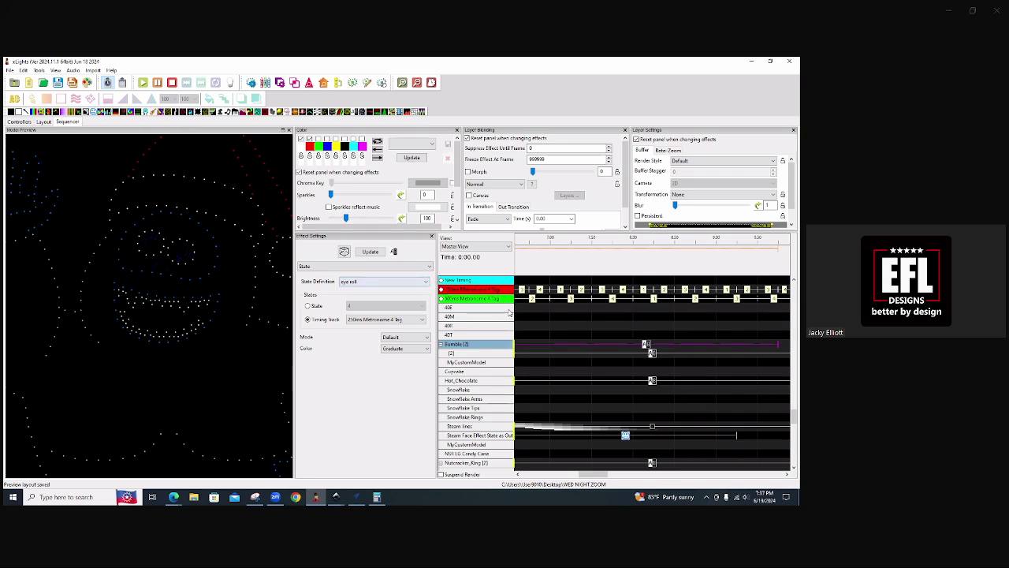
- Add a Metronome w/ Tags timing track with 250 ms timing and a repeating tag count of 8
right_click(479, 292)
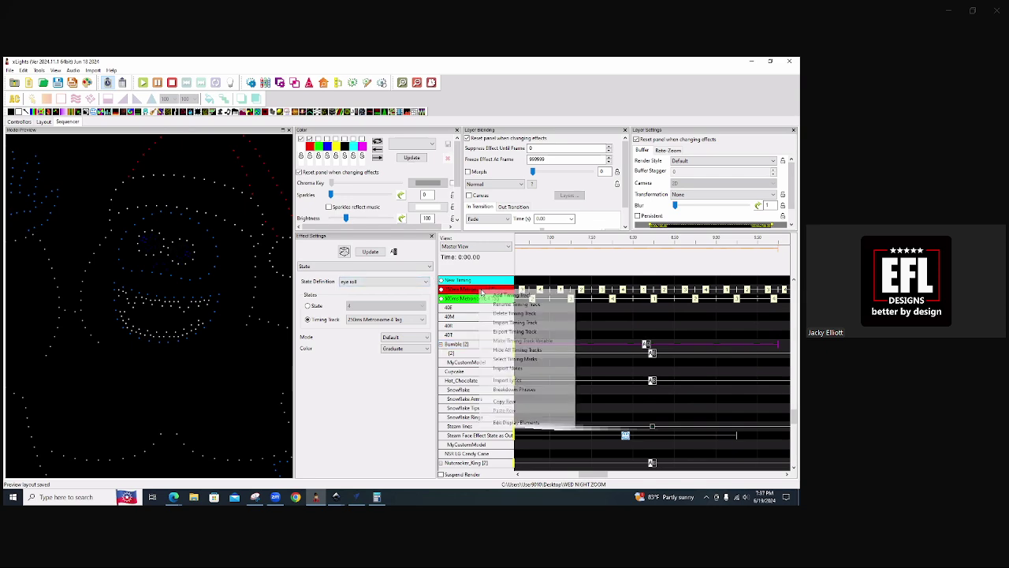
click(533, 351)
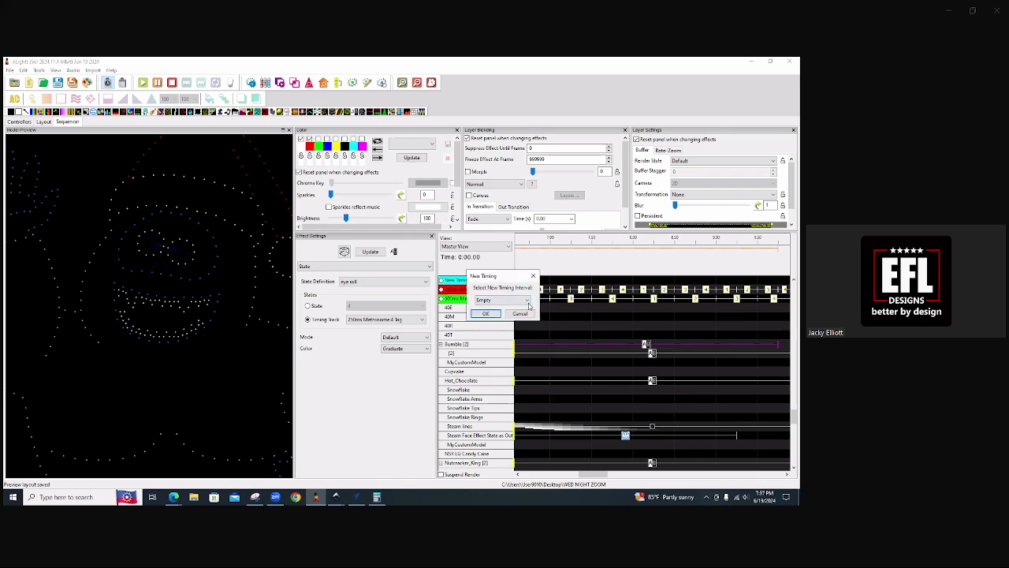
click(527, 300)
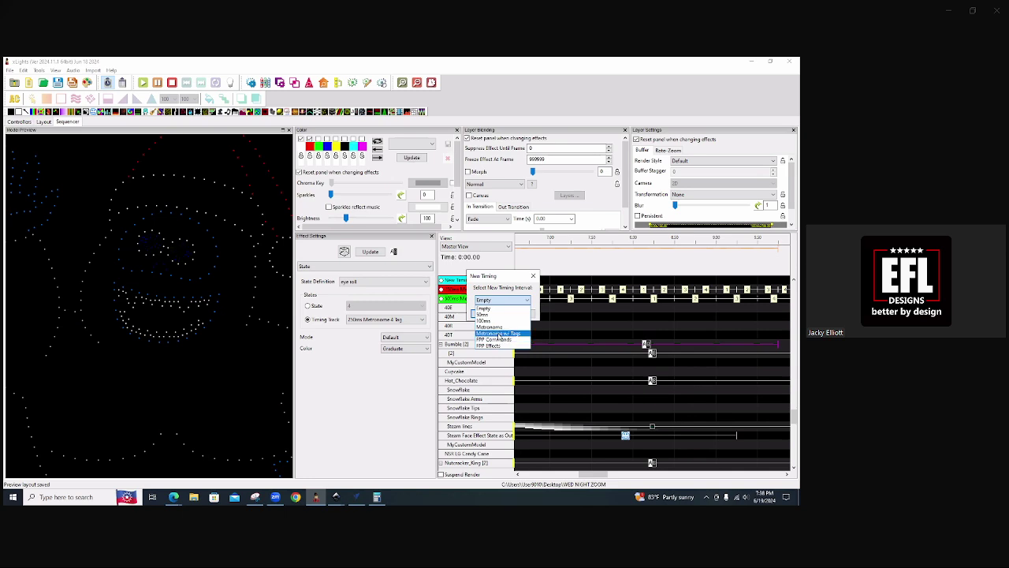
click(499, 334)
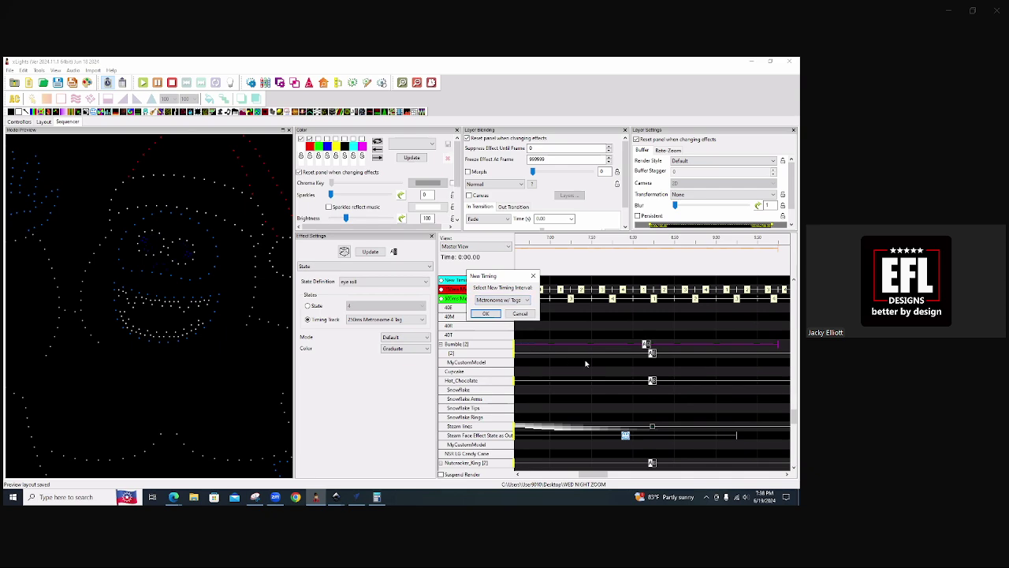
click(494, 315)
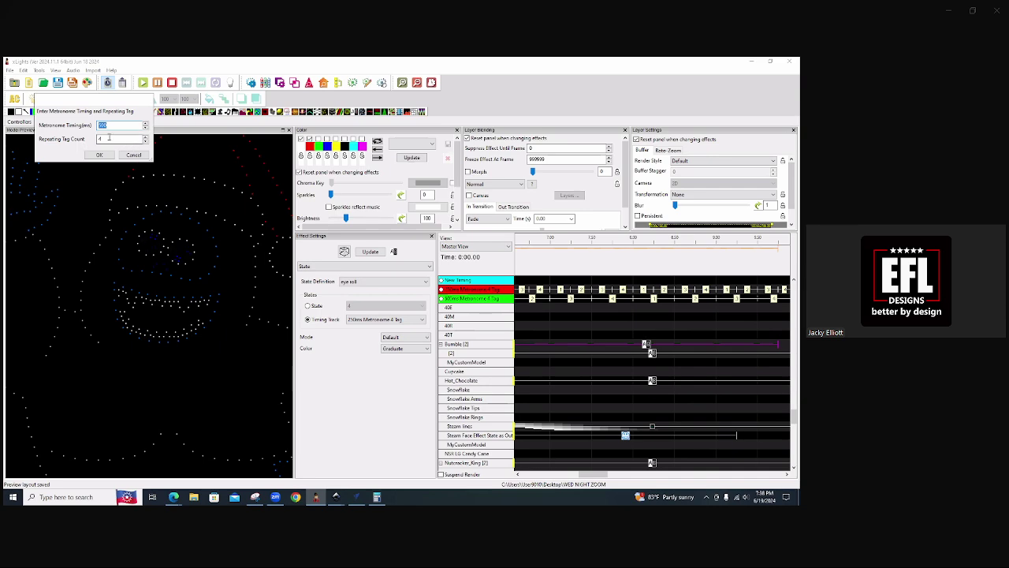
key(Tab)
key(shift+Tab)
text(250)
click(99, 155)
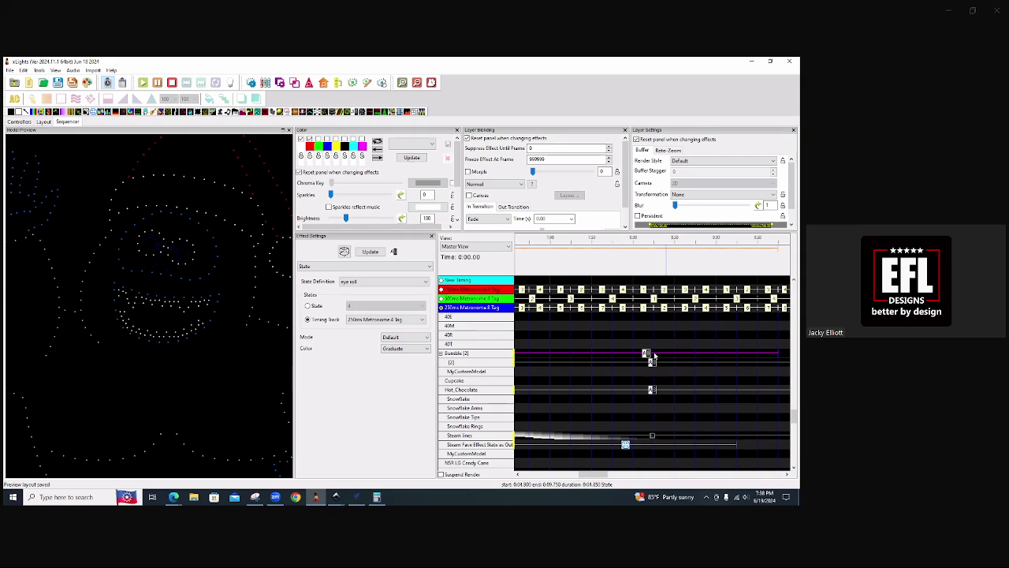
- Set Bumble's State effect to the 8 count eye roll definition driven by the 250ms Metronome 8 Tag timing track
click(600, 352)
click(384, 282)
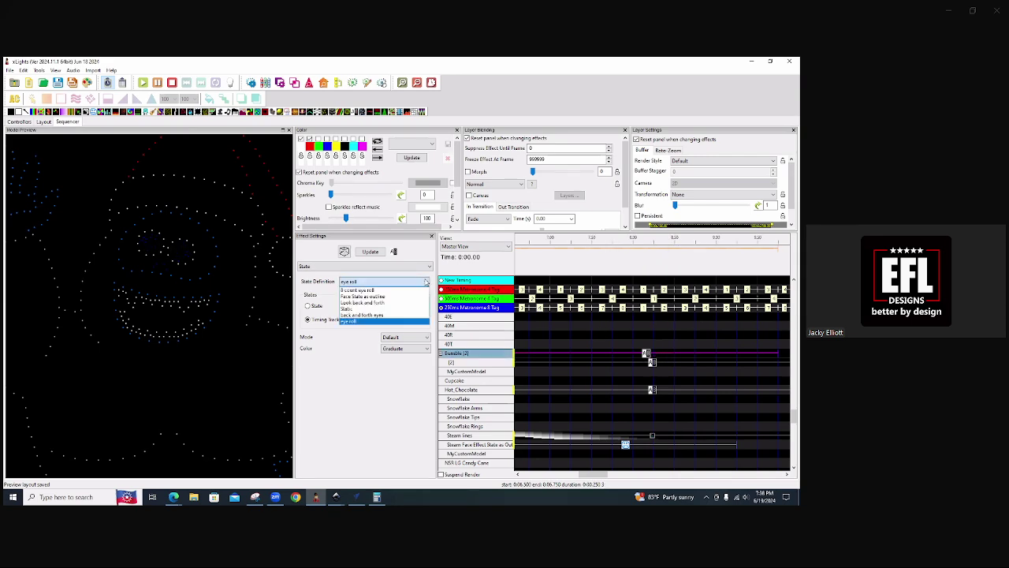
click(365, 291)
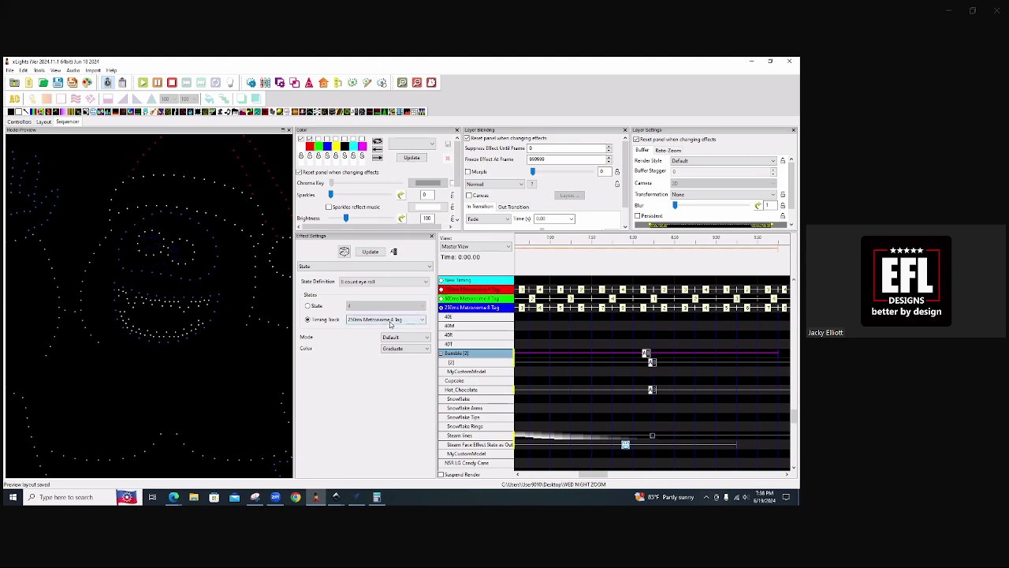
click(422, 321)
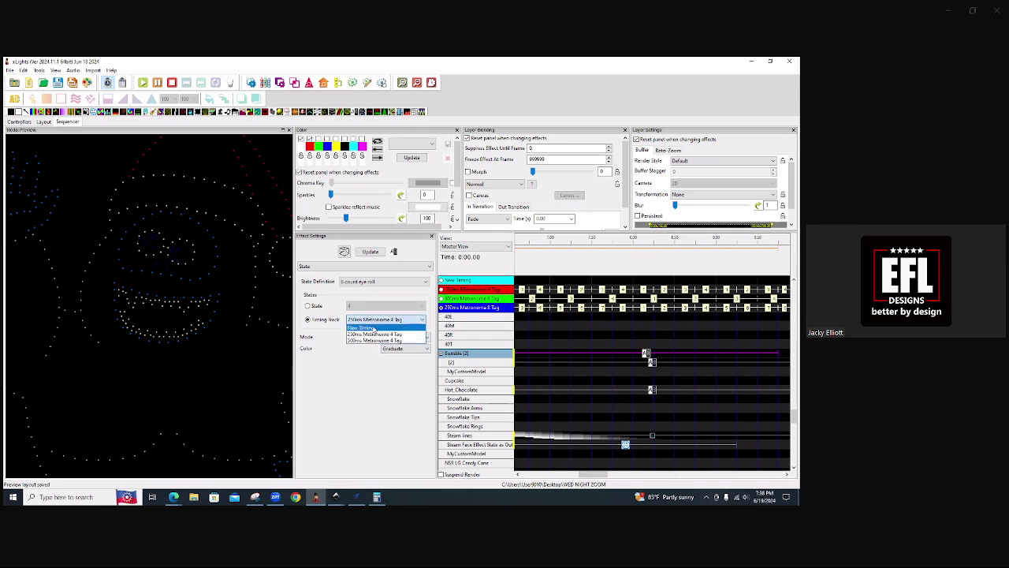
click(701, 372)
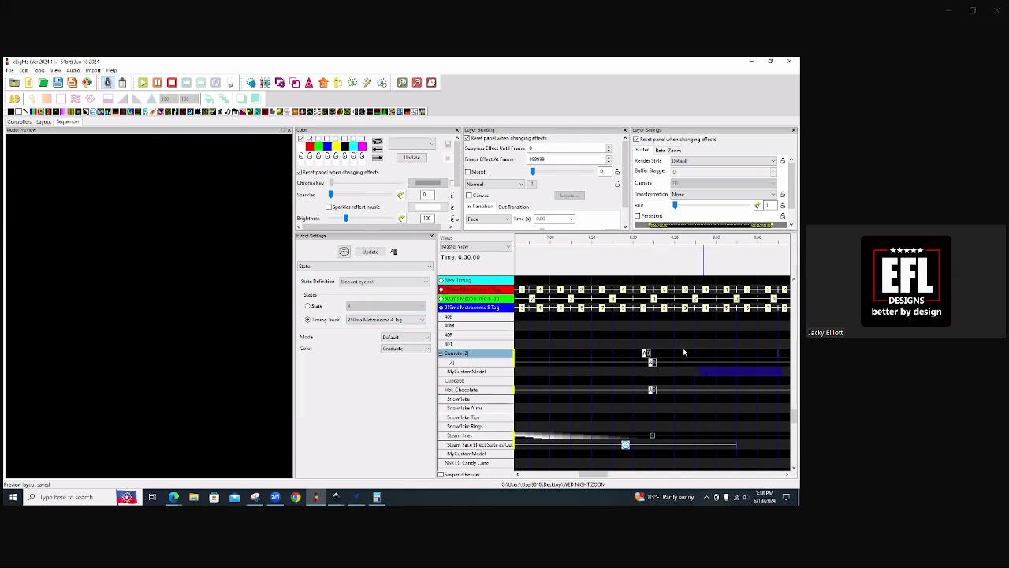
click(645, 352)
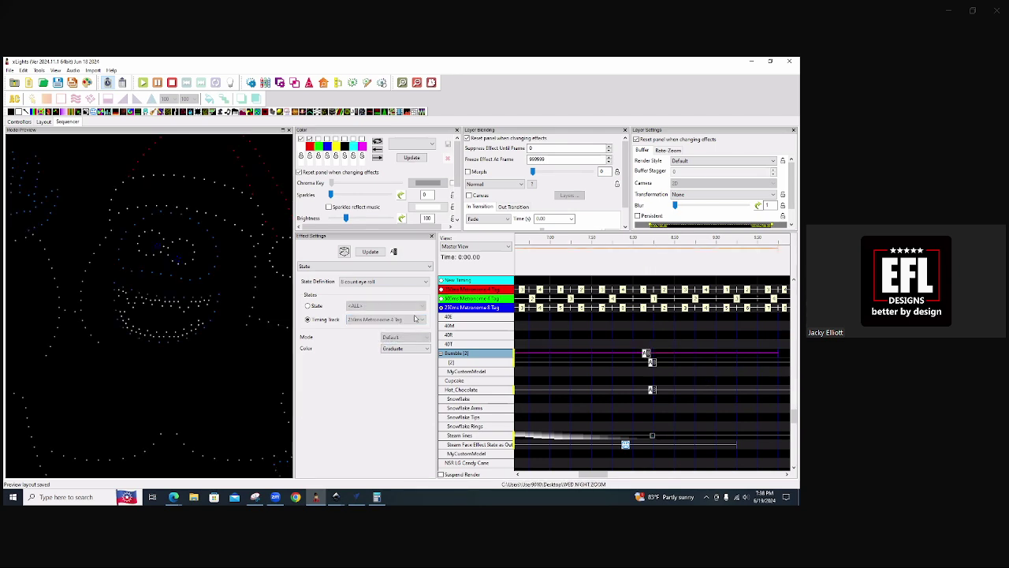
click(415, 318)
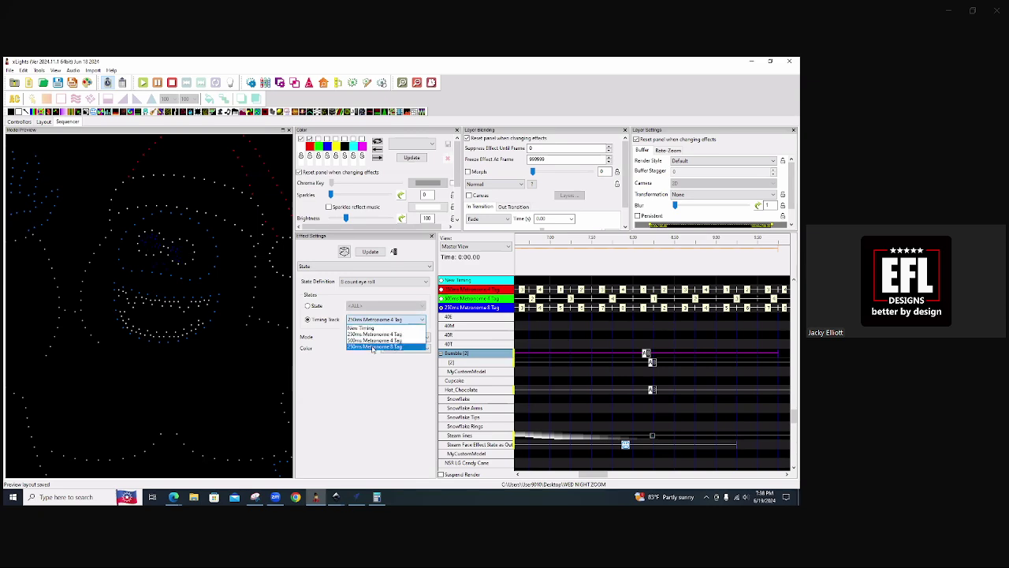
click(373, 347)
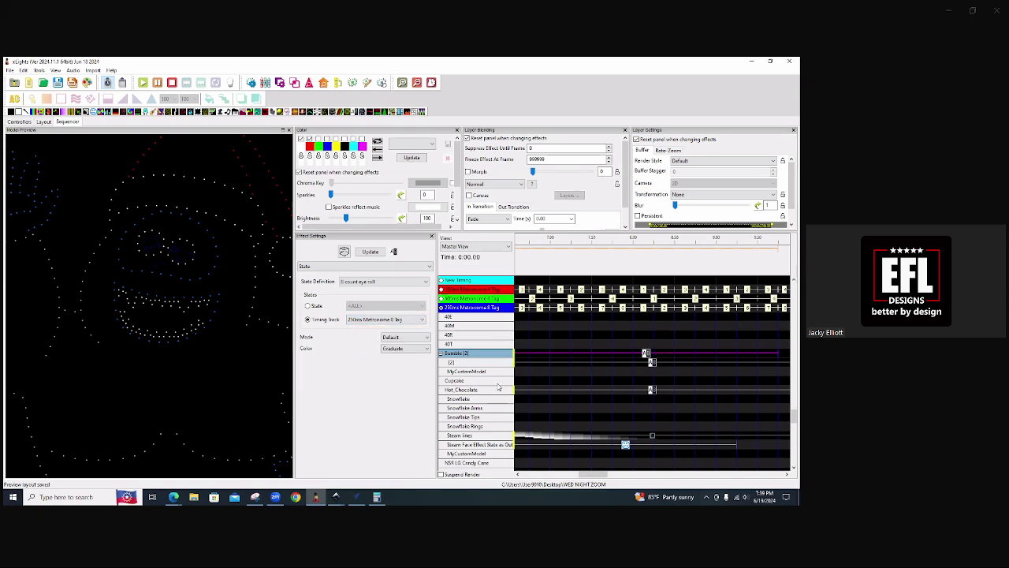
click(647, 356)
- Find and select the Hot_Chocolate mug model in the layout
click(44, 123)
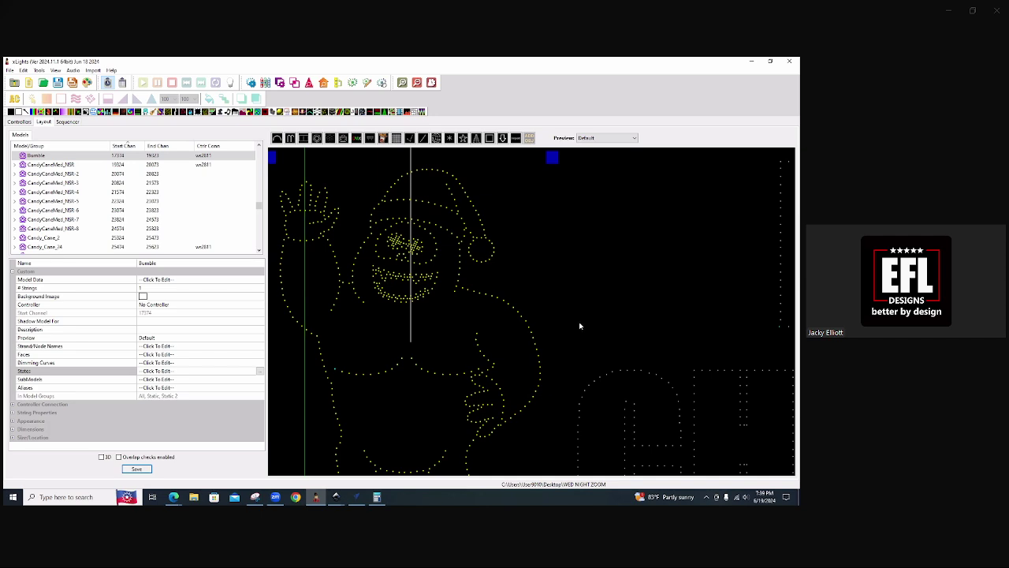
scroll(579, 326, down, 10)
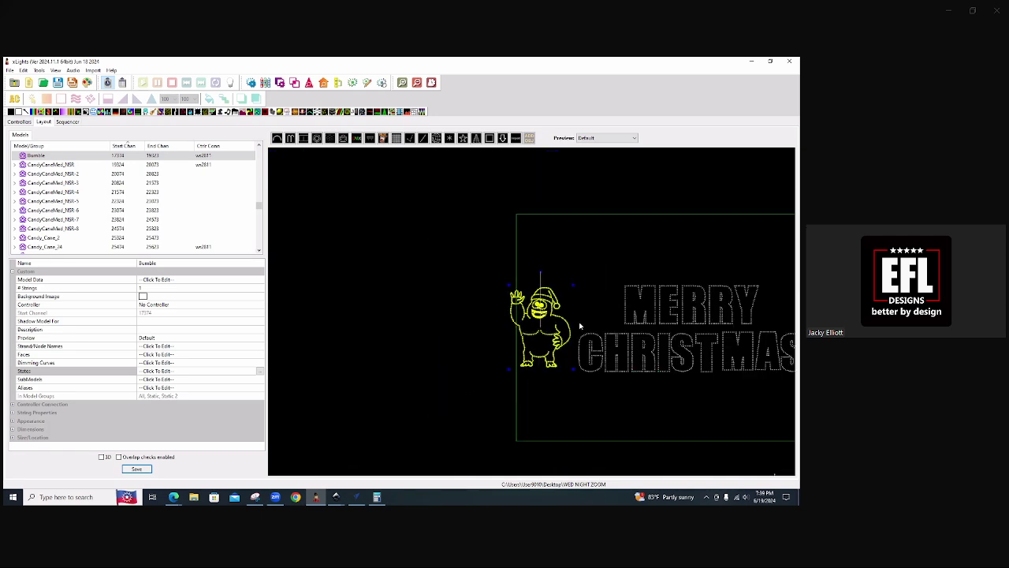
scroll(579, 325, down, 6)
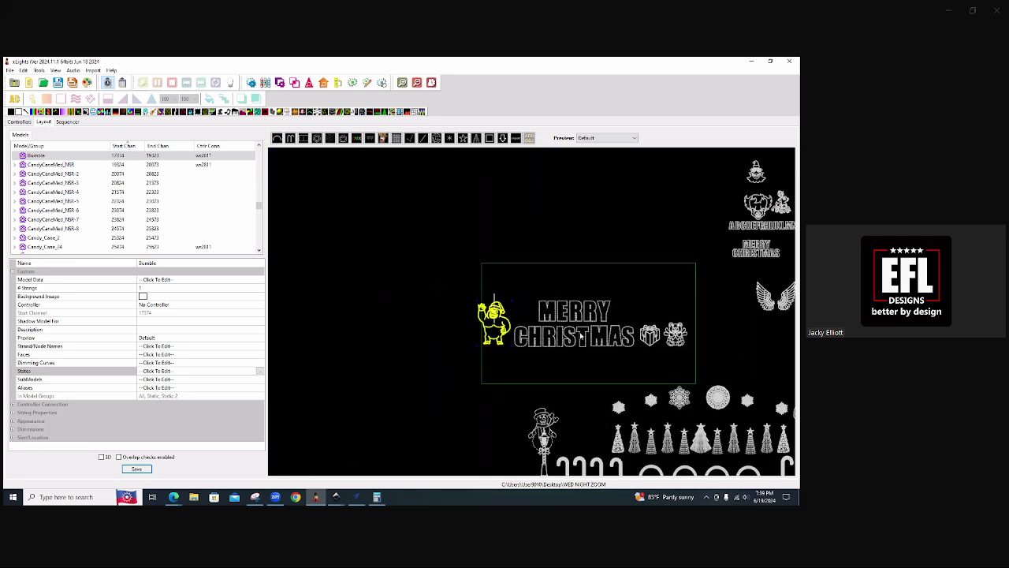
scroll(581, 337, right, 5)
scroll(600, 313, down, 3)
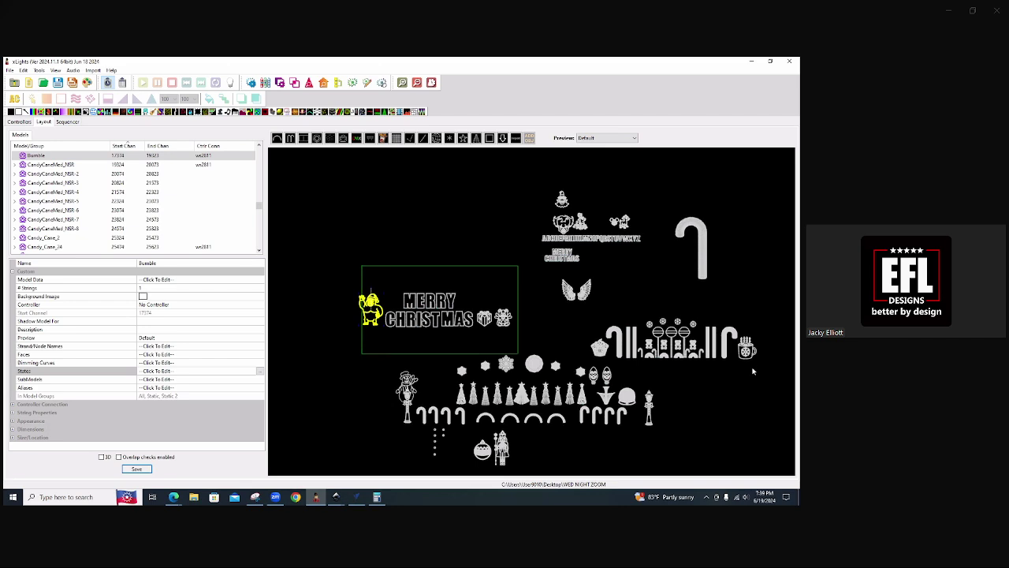
scroll(753, 370, up, 2)
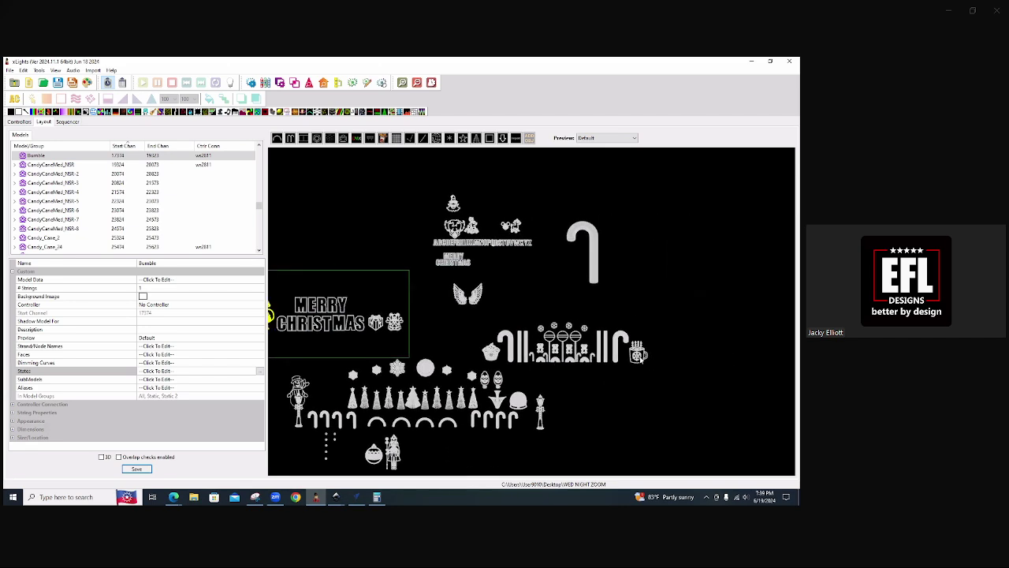
scroll(753, 370, up, 2)
click(637, 350)
scroll(635, 359, up, 3)
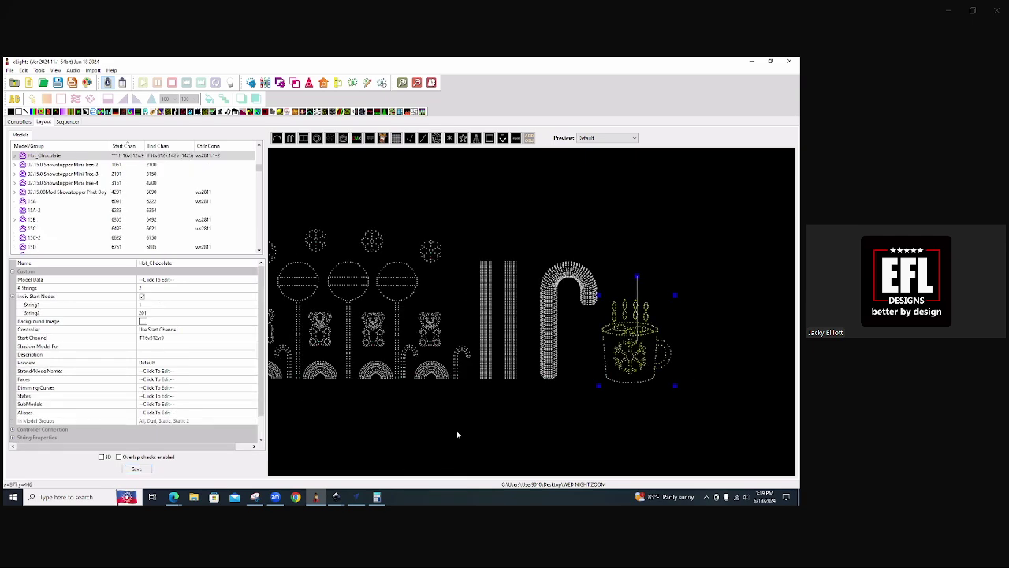
- Widen the model properties area beside the layout preview, keeping the program window maximized
drag(498, 420, 594, 421)
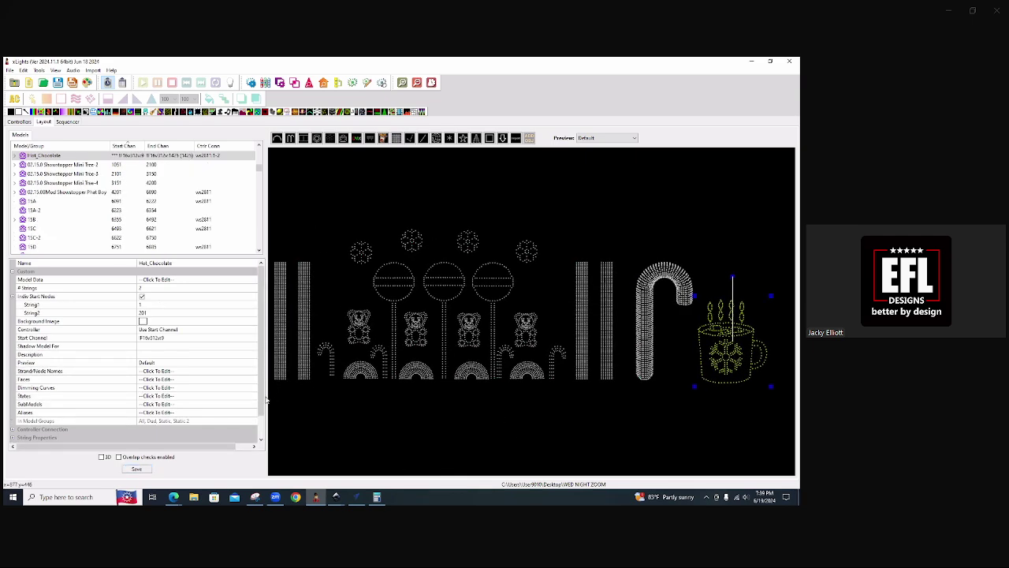
drag(266, 397, 320, 398)
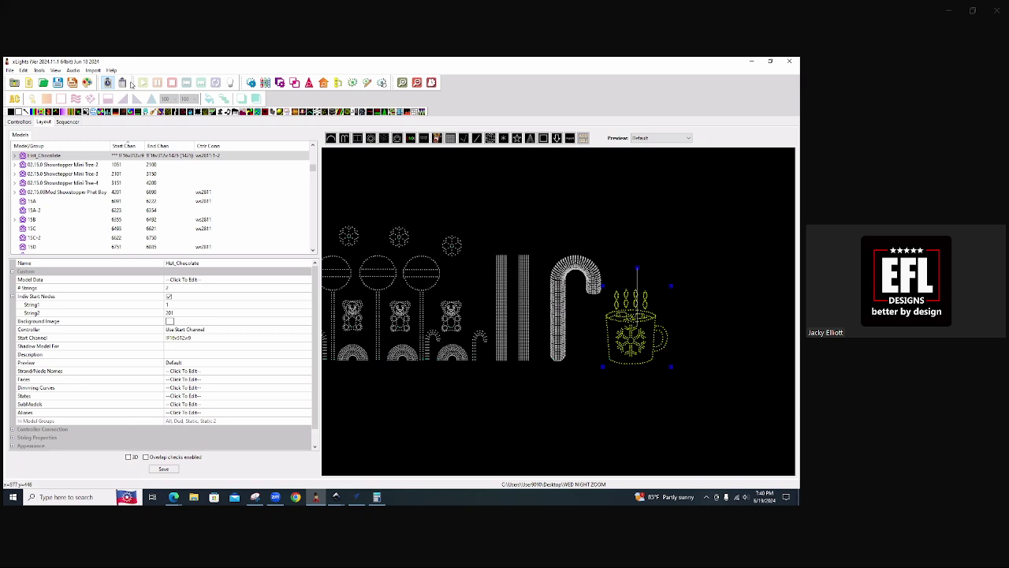
drag(442, 62, 446, 71)
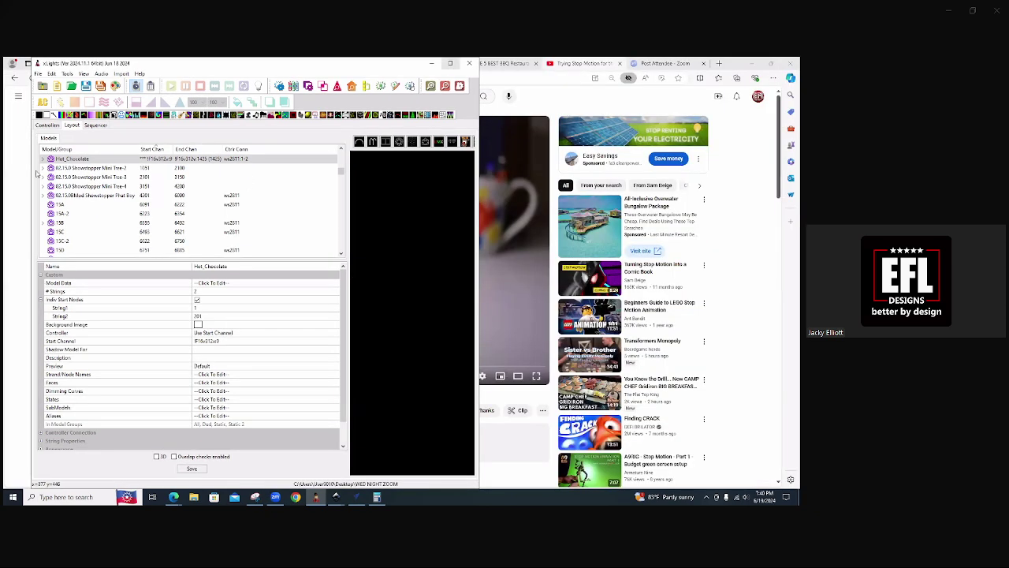
double_click(283, 62)
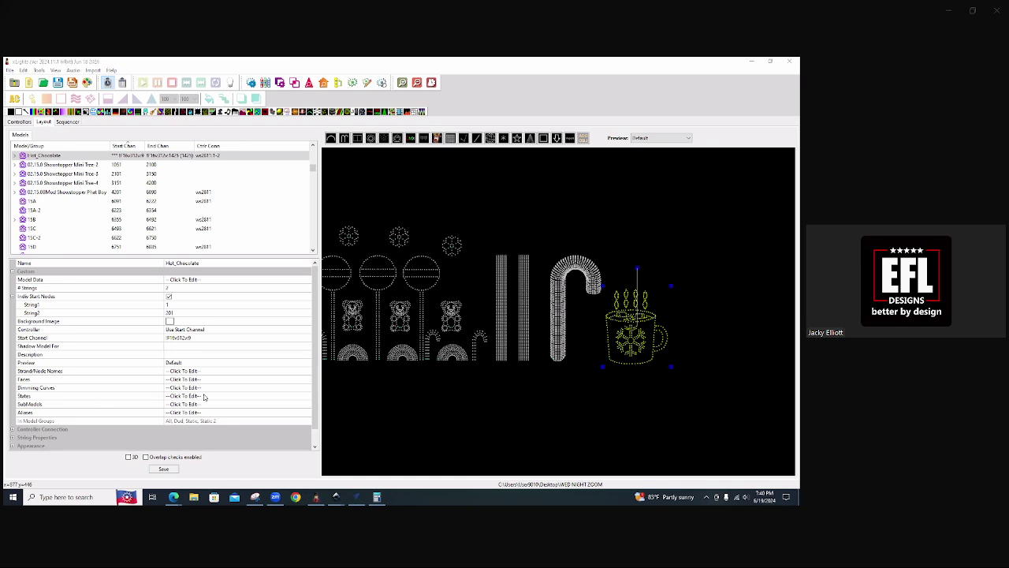
- Open the state definitions of the Hot_Chocolate model and show Steam Shader in a maximized window
click(233, 396)
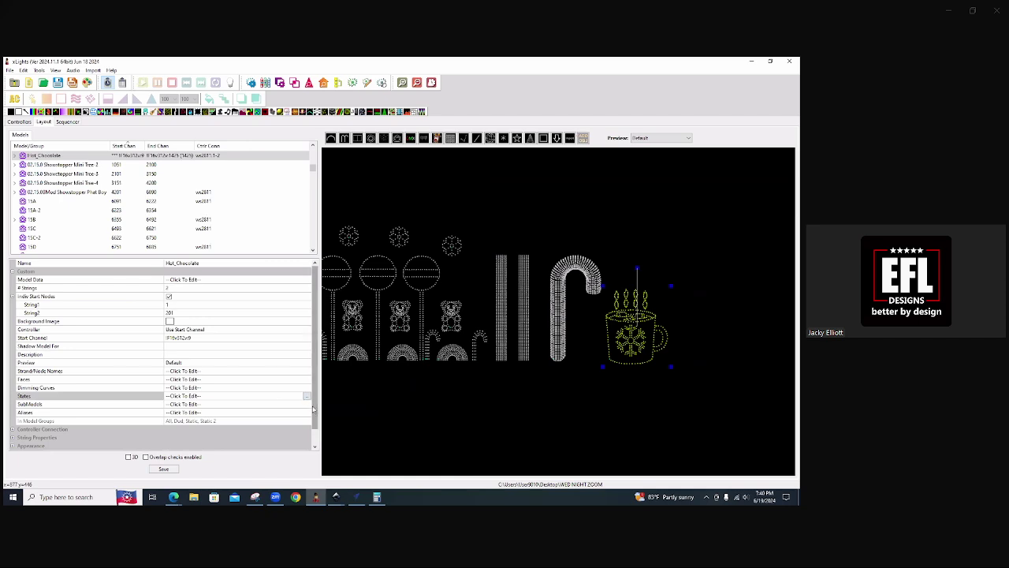
click(307, 396)
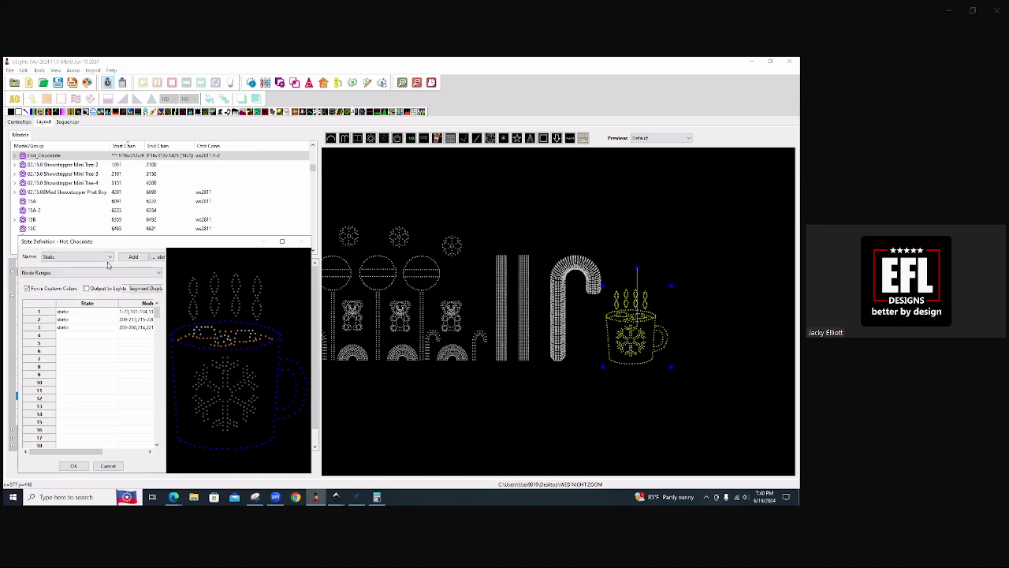
click(110, 257)
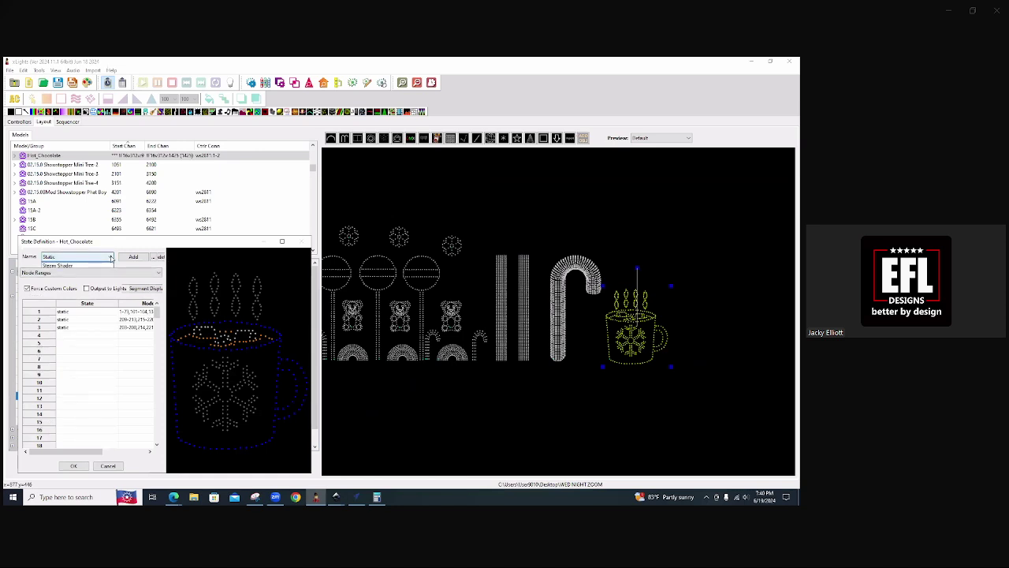
click(59, 272)
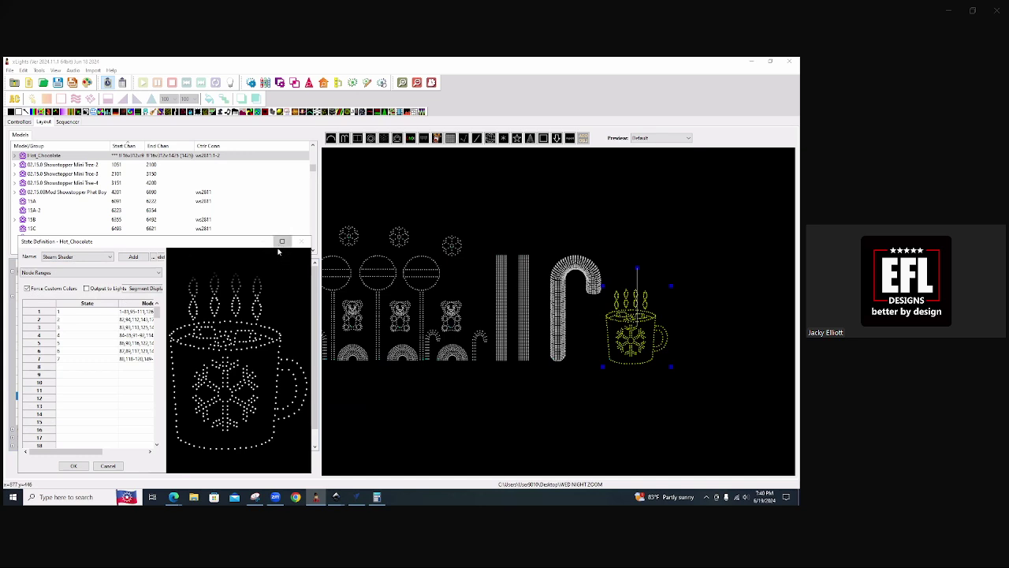
click(281, 242)
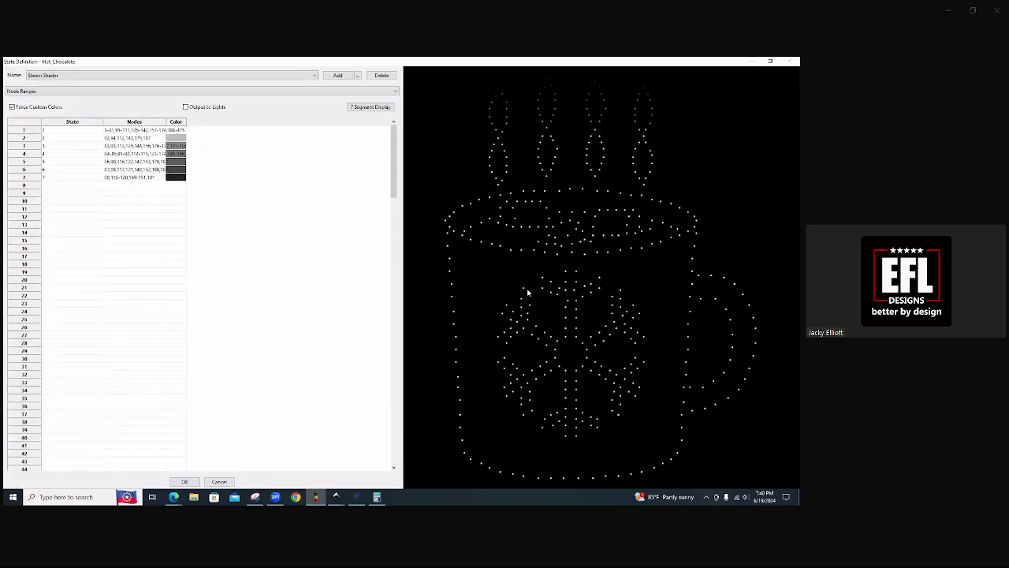
- Examine the node ranges of states 1 and 2 in Steam Shader, then close the definitions without saving
scroll(541, 300, down, 2)
scroll(648, 154, down, 2)
click(134, 131)
click(145, 140)
click(217, 482)
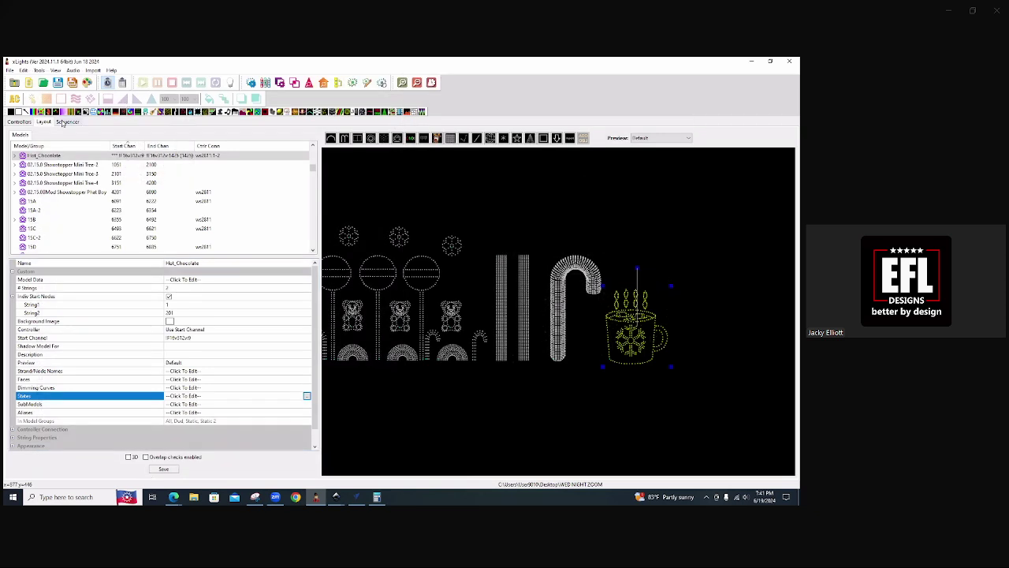
- Return to the sequencer, preview Hot_Chocolate's Static State effect and close Effect Assist to enlarge the preview
click(66, 122)
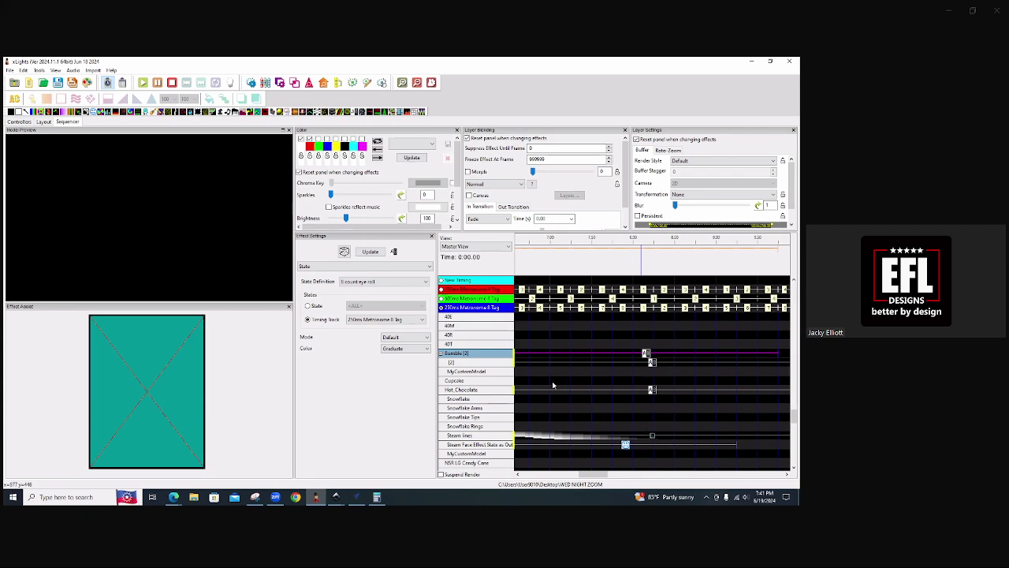
click(652, 391)
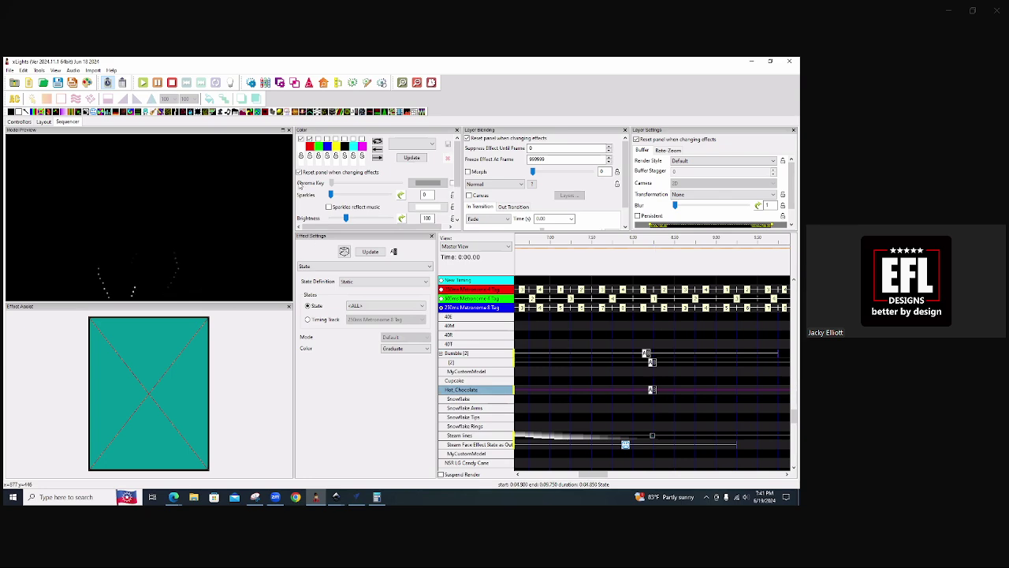
click(289, 306)
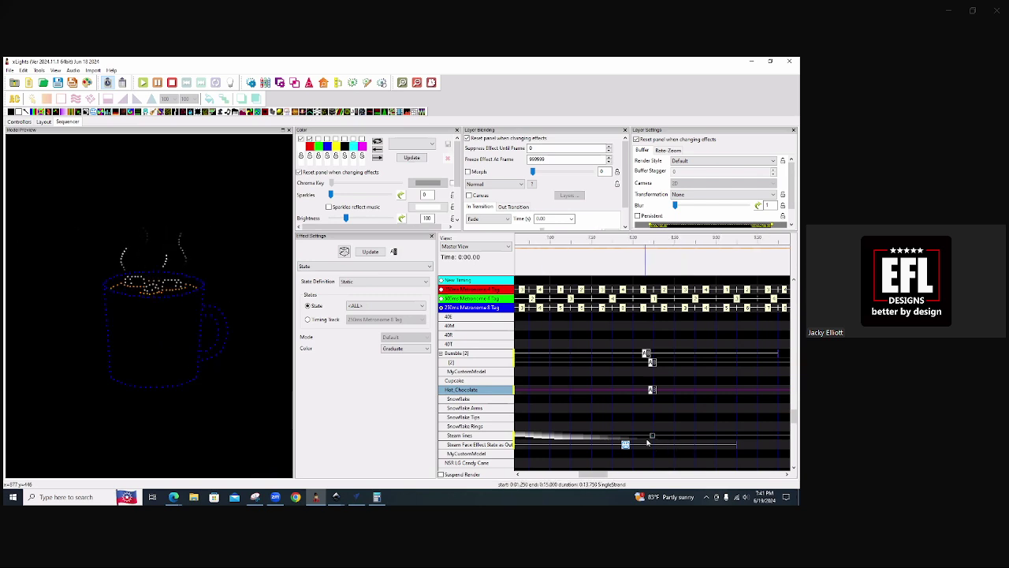
- Delete the Single Strand effect from the Steam lines submodel of Hot_Chocolate
click(623, 436)
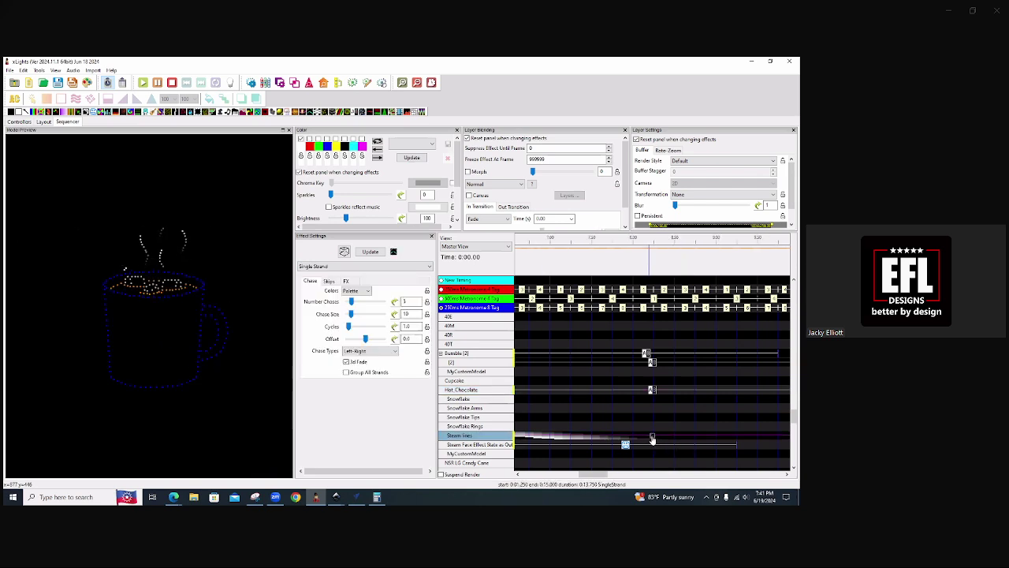
click(442, 309)
click(632, 457)
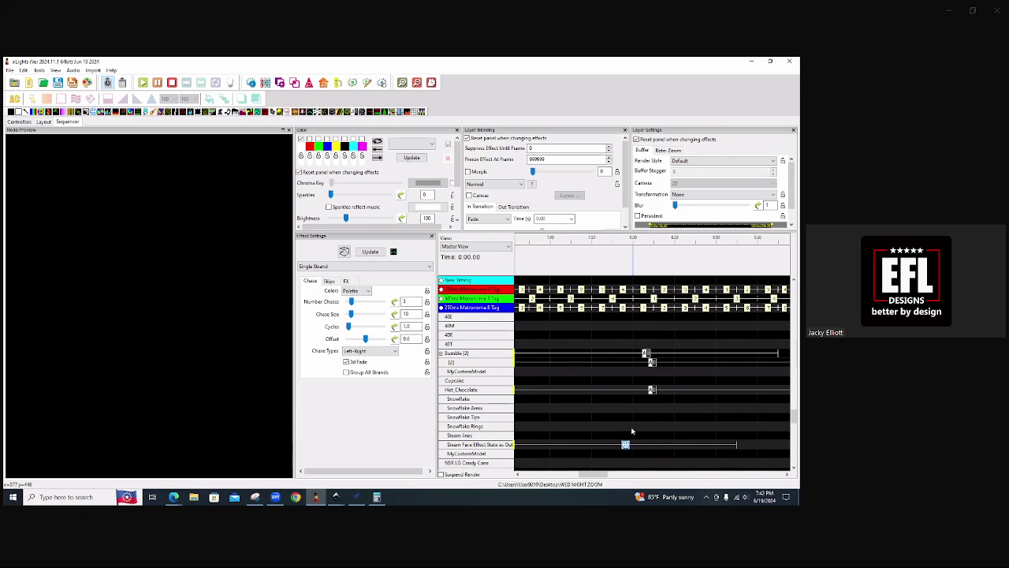
- Add a Single Strand effect to Snowflake Arms with the Rotate CC 90 transformation, 2 chases and 3d Fade enabled
click(653, 391)
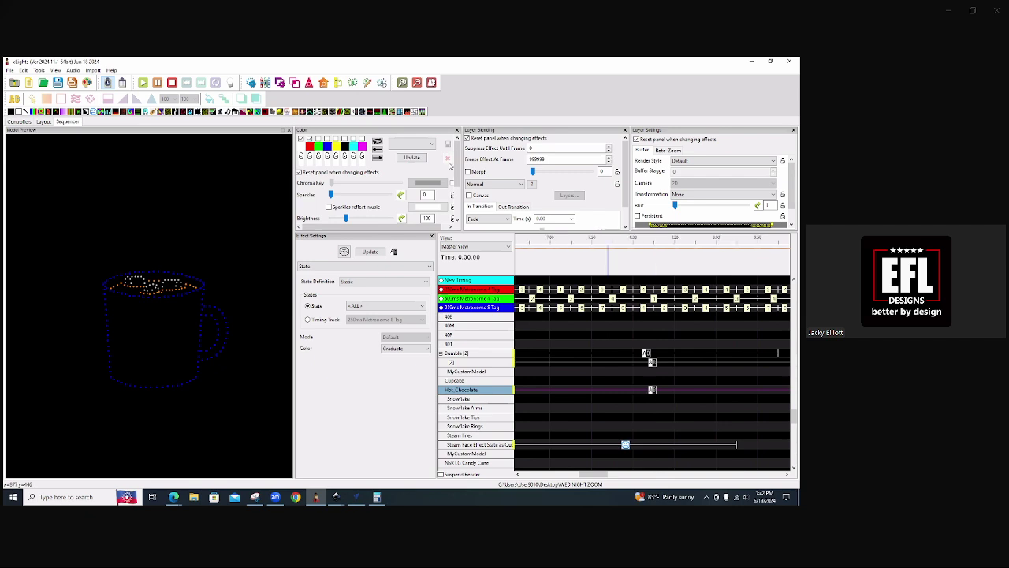
click(309, 112)
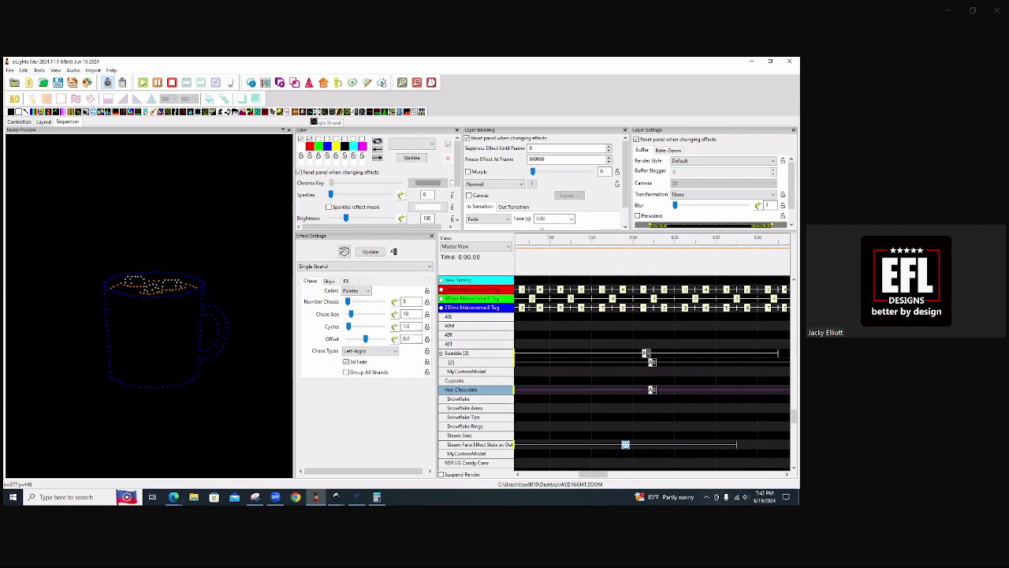
drag(527, 422, 538, 408)
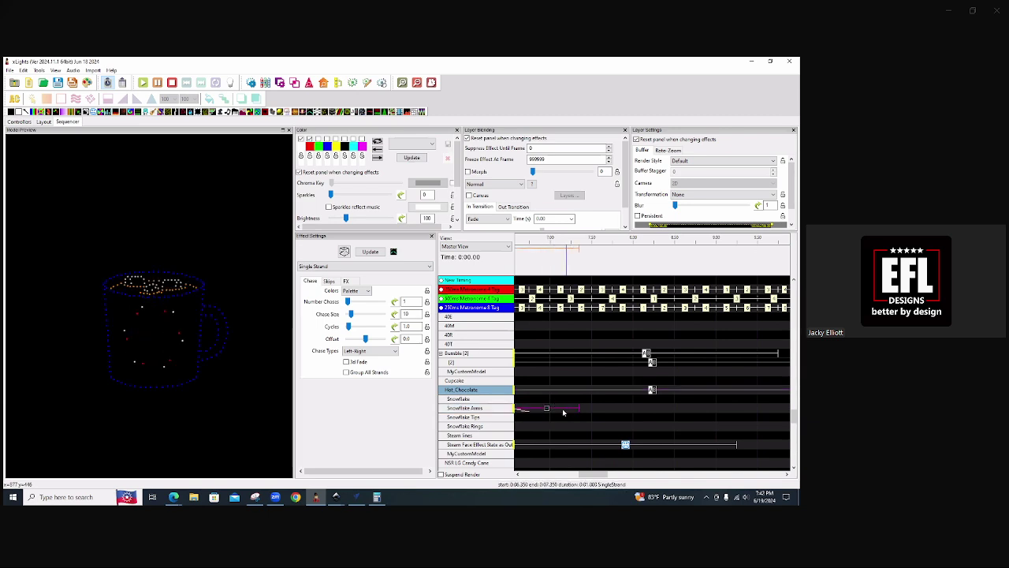
click(682, 194)
click(683, 214)
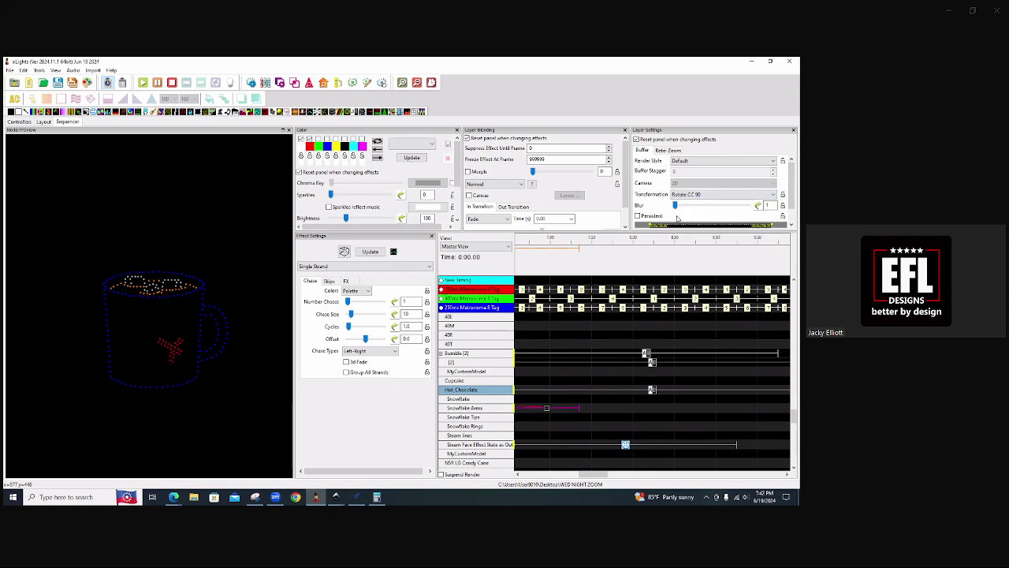
drag(351, 308, 354, 305)
click(346, 362)
- Add a Single Strand effect to Steam lines in white with 3 chases and its transformation set to None
drag(309, 111, 737, 436)
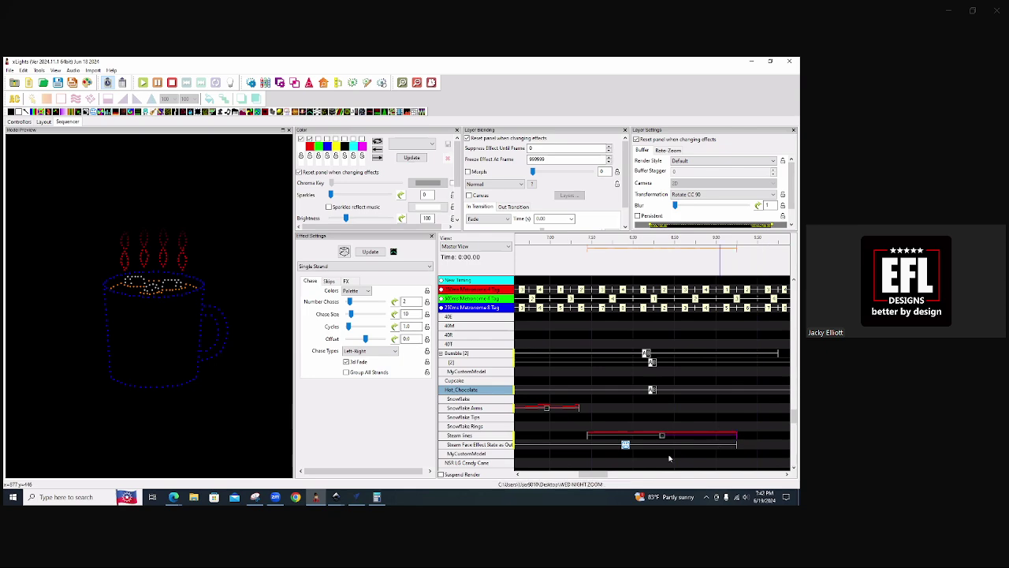
click(304, 143)
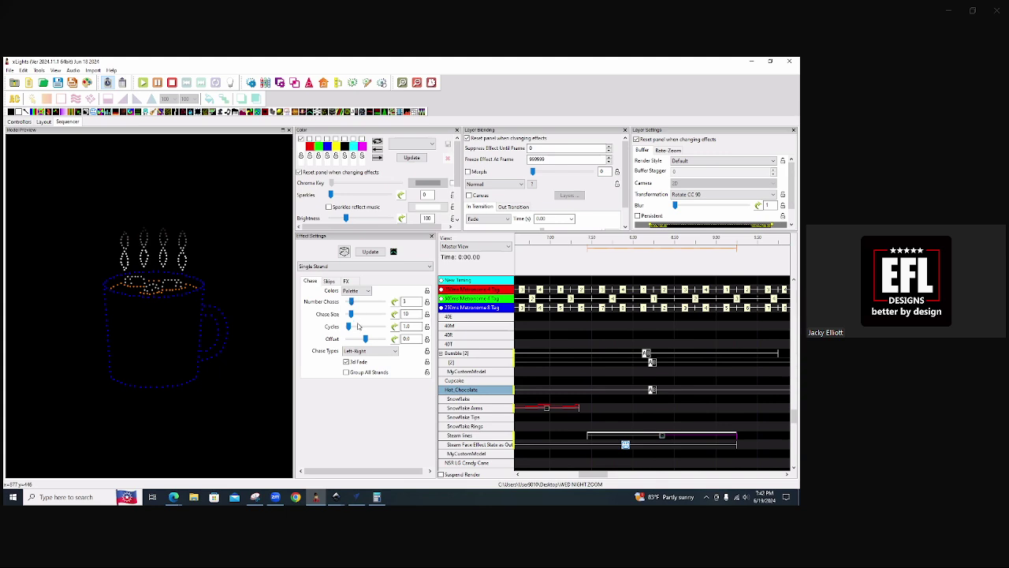
click(690, 194)
click(688, 203)
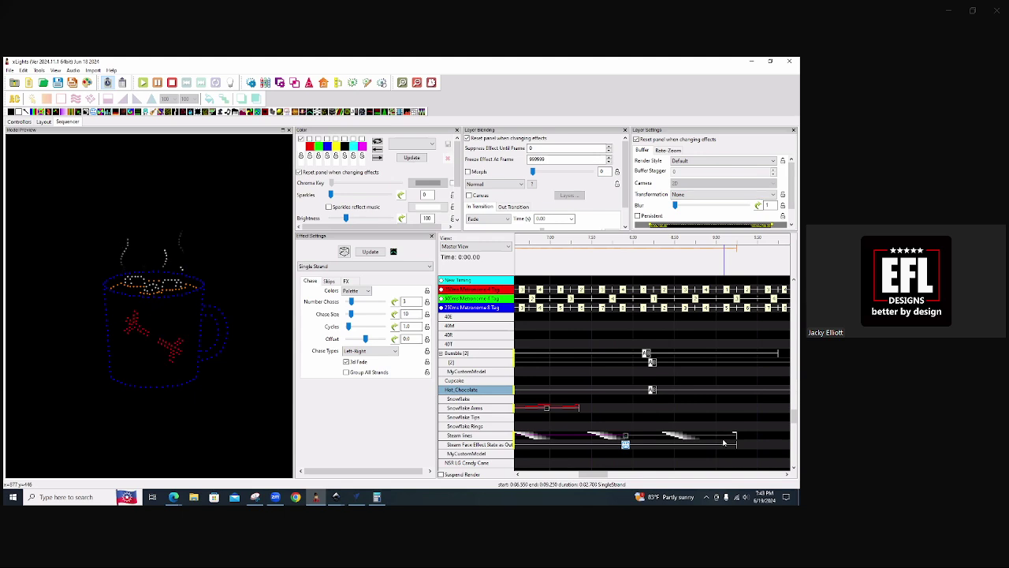
- Extend the last Single Strand effect on Steam lines so it ends at about 12.4 s
scroll(666, 435, down, 1)
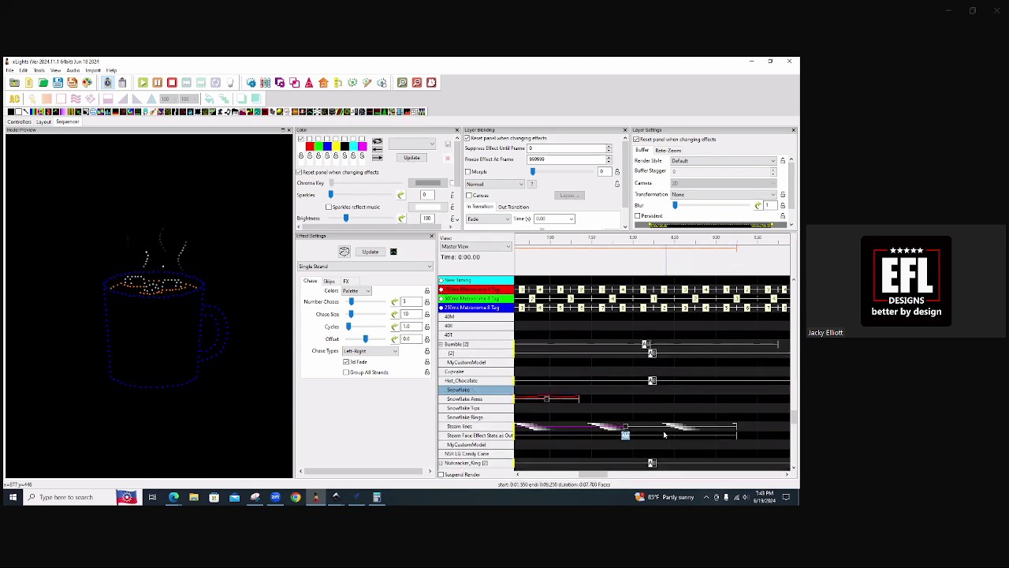
scroll(641, 426, up, 2)
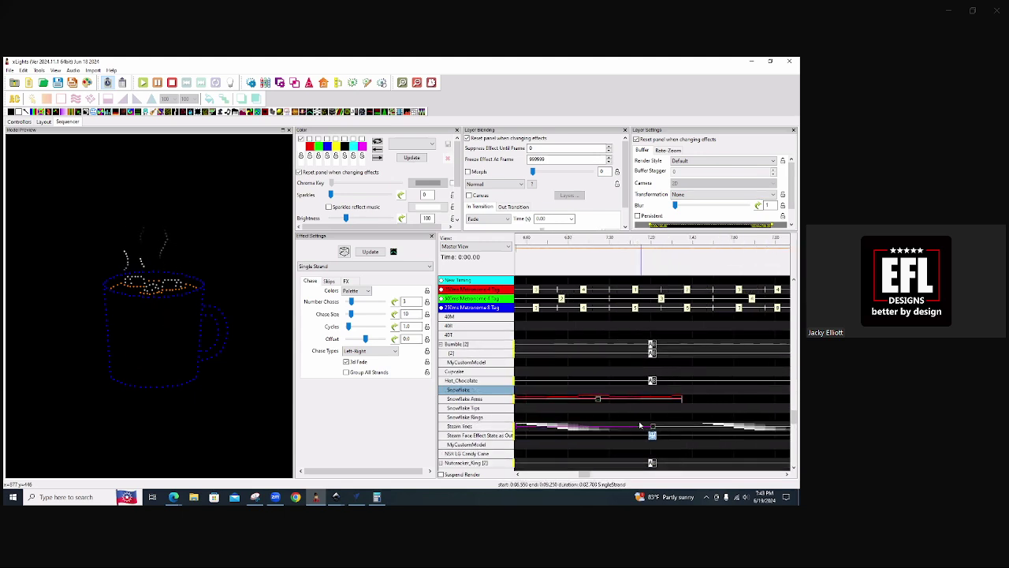
scroll(640, 426, down, 2)
scroll(573, 428, down, 2)
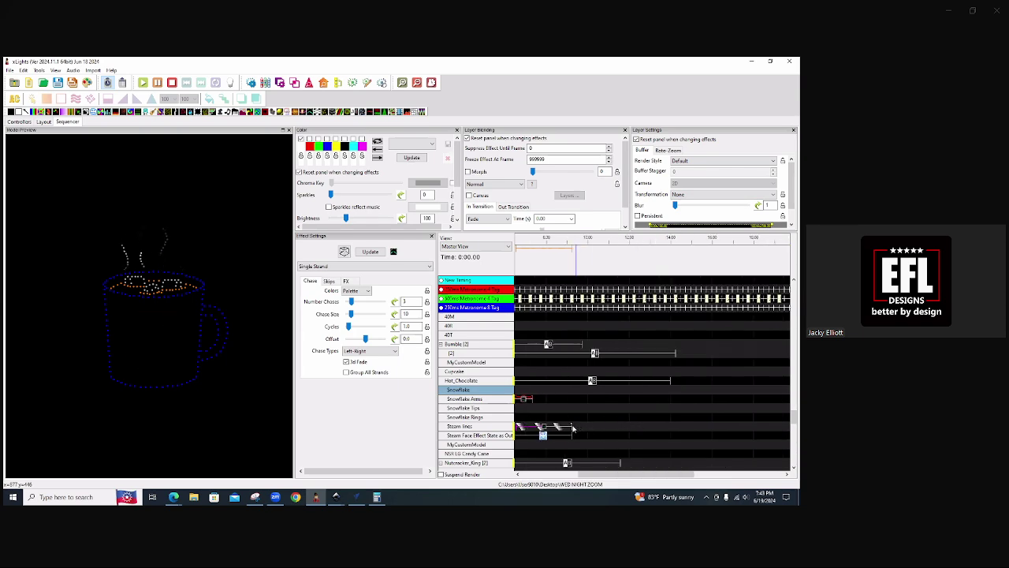
drag(572, 426, 637, 428)
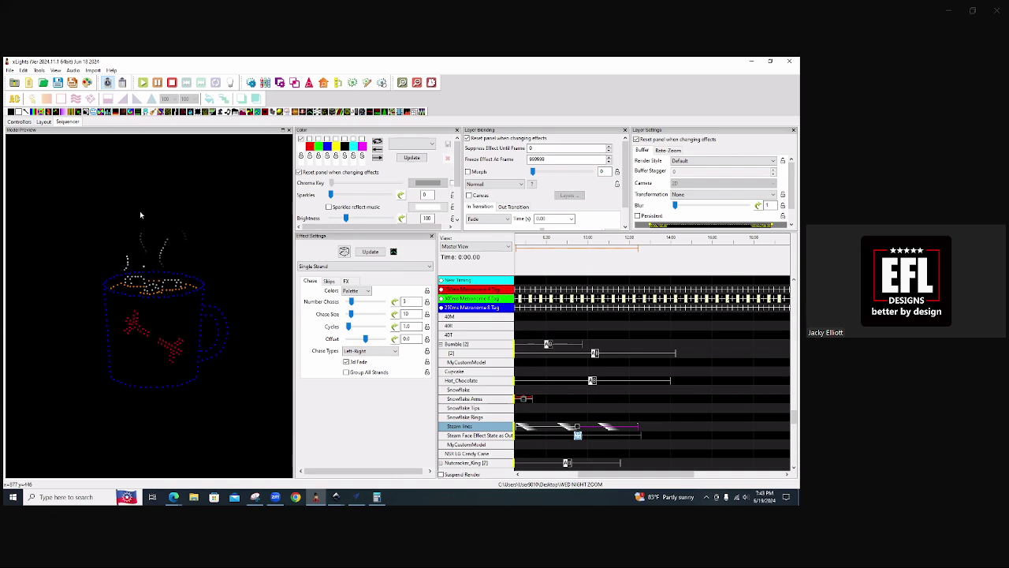
- Delete the Faces effect from Hot_Chocolate's Steam Face Effect submodel and compare the Steam lines chase without and with 3d Fade
click(346, 361)
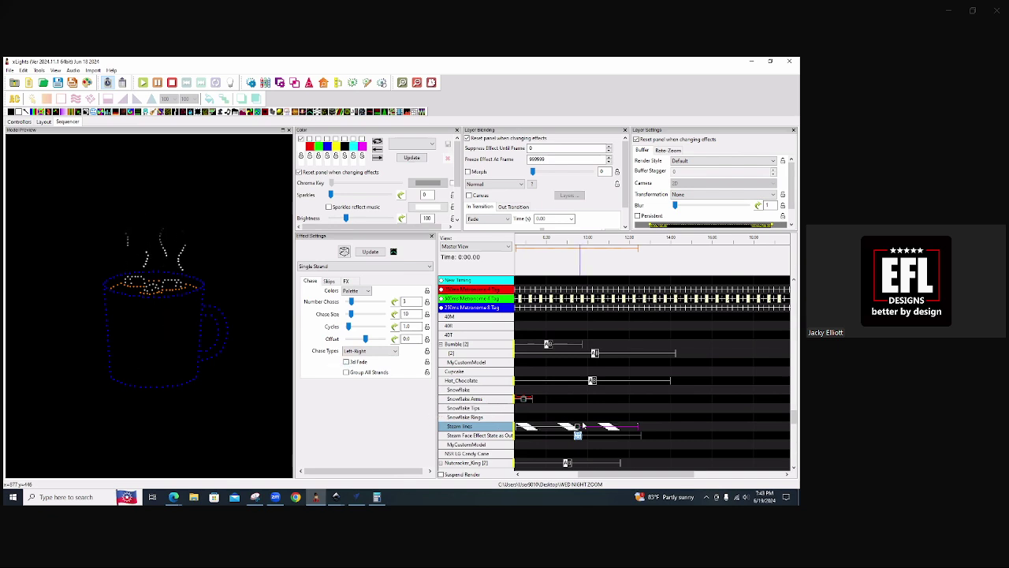
click(578, 436)
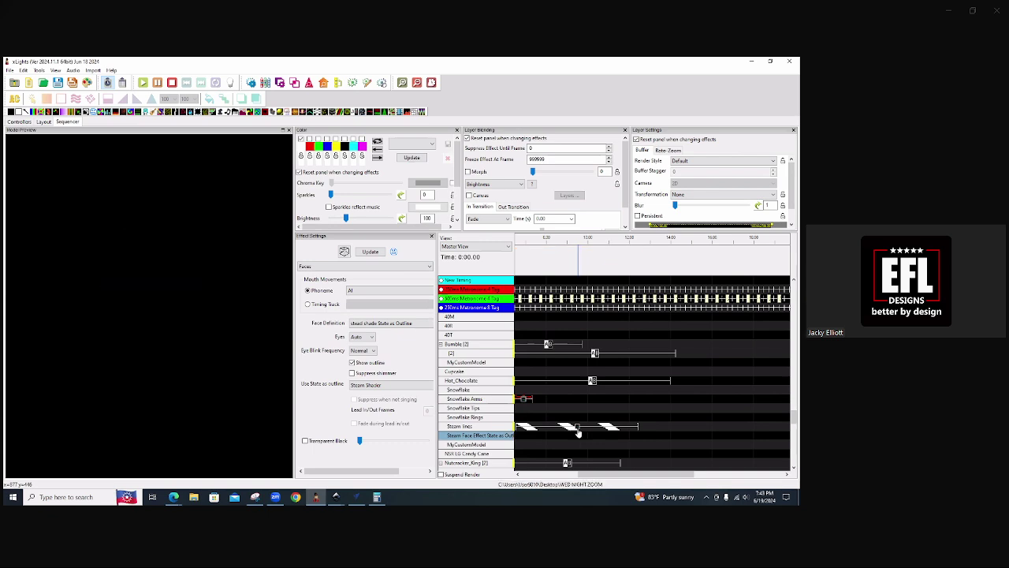
click(578, 430)
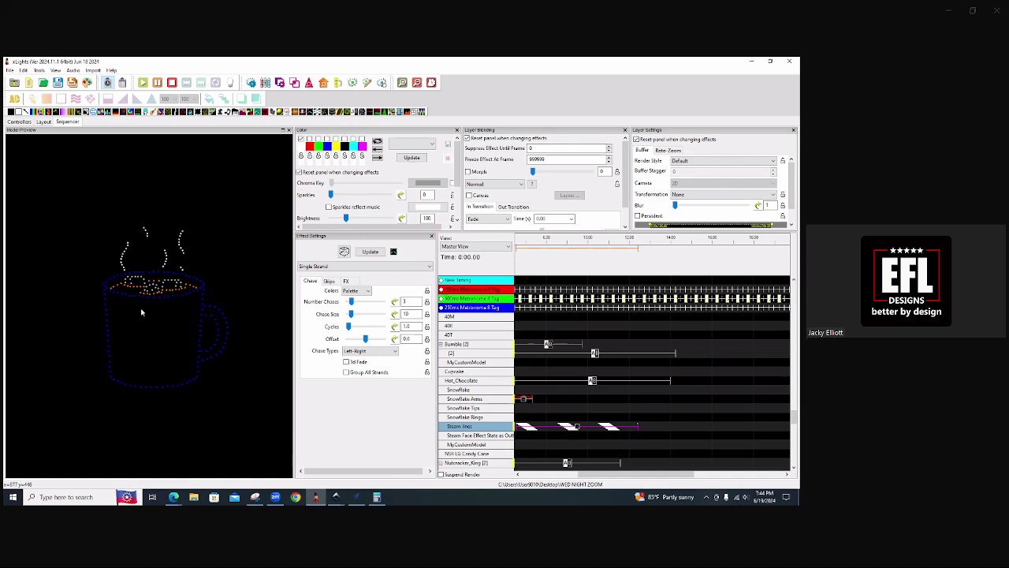
click(346, 363)
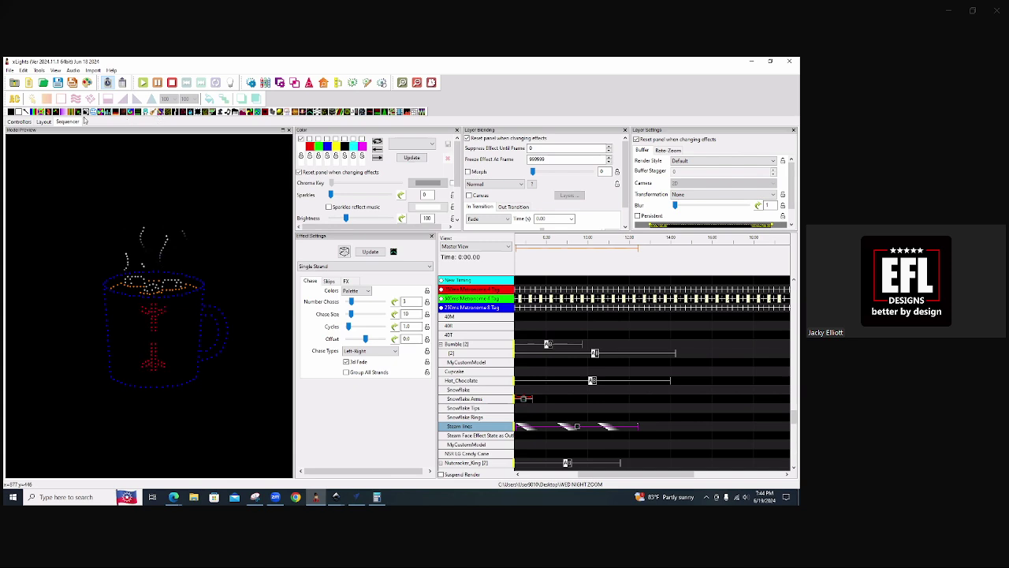
- Add a Faces effect to the Steam Face Effect submodel with Show outline enabled, Steam Shader as its outline state and Brightness layer blending
drag(93, 113, 636, 435)
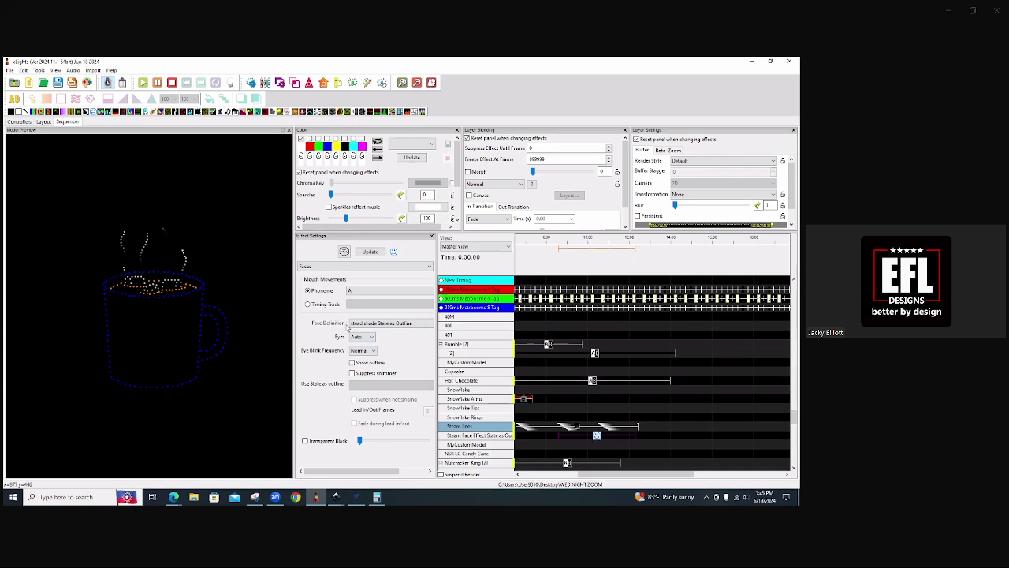
click(352, 363)
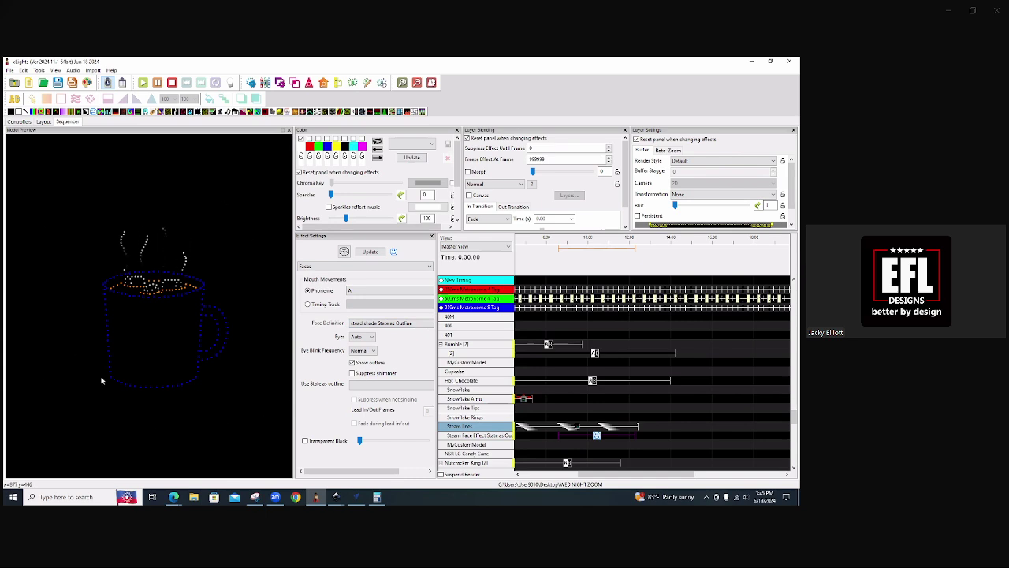
click(366, 386)
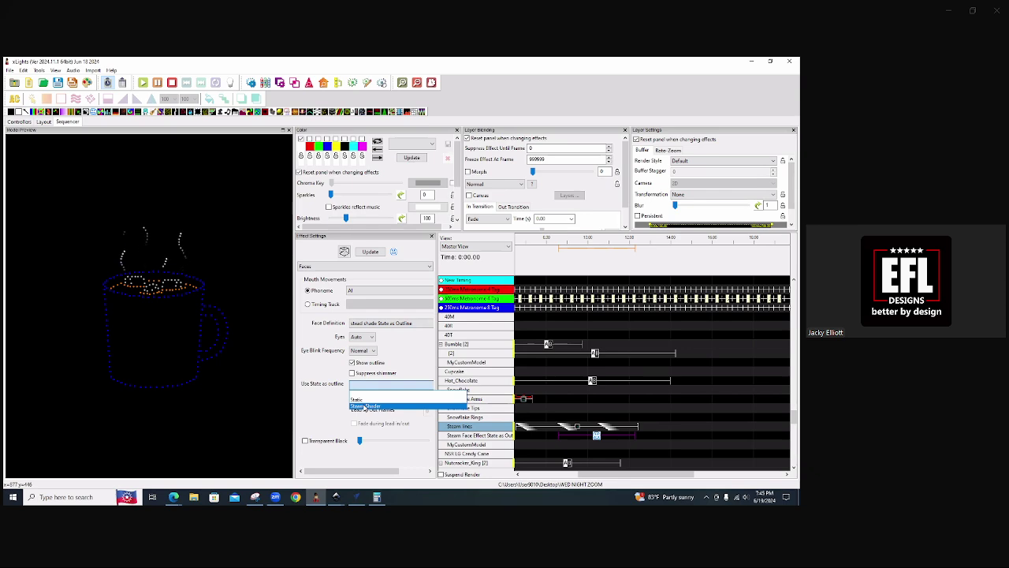
click(365, 406)
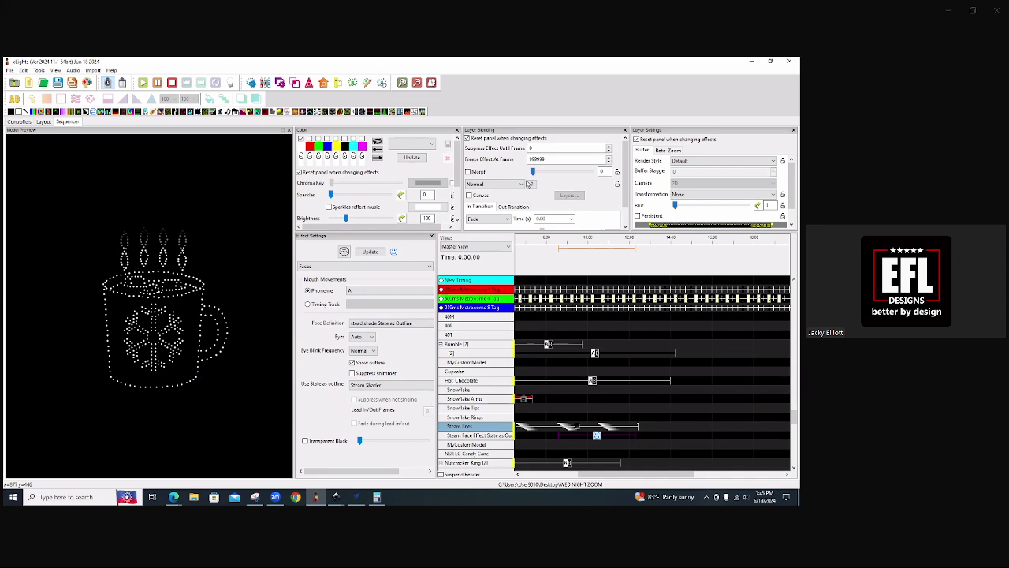
click(520, 184)
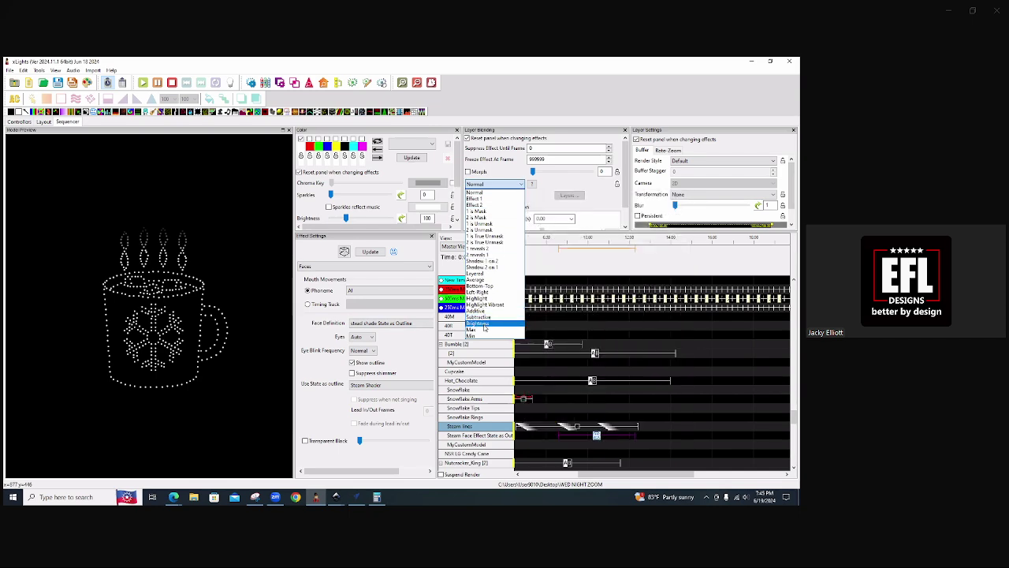
click(483, 324)
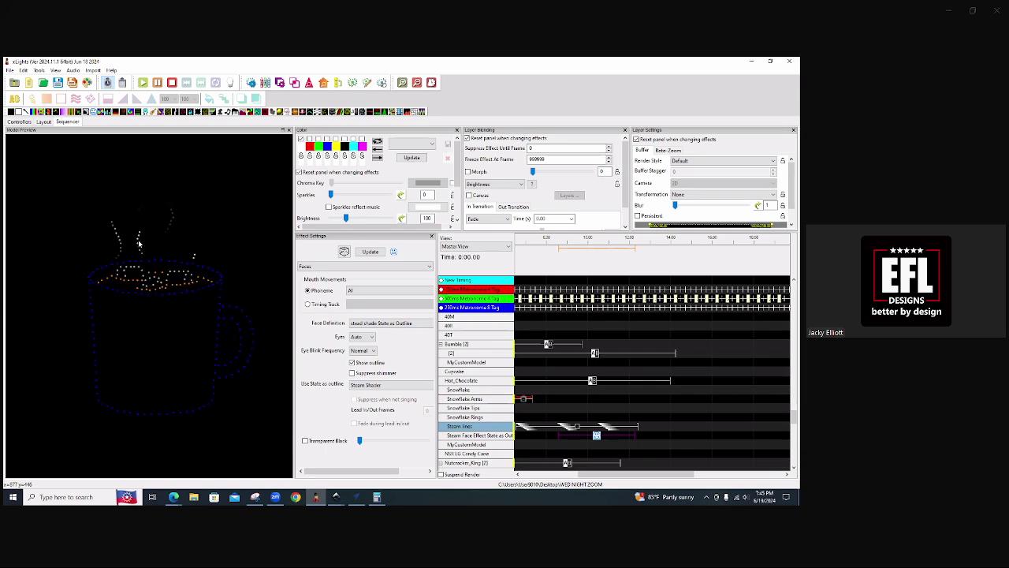
- Expand the SnowGlobe model's submodels and preview the Faces effect on 3D Shade
scroll(139, 242, up, 2)
scroll(673, 396, down, 1)
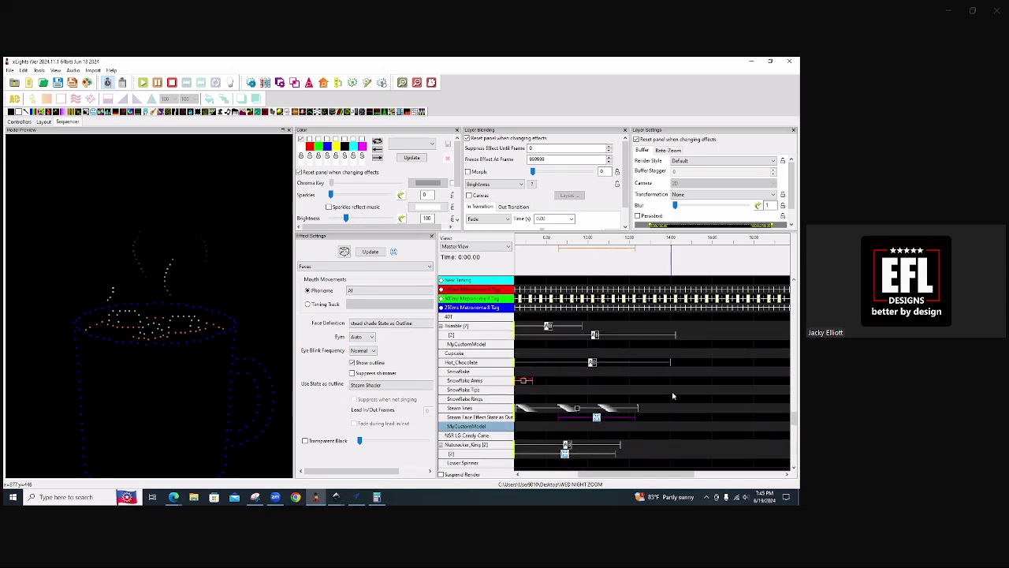
scroll(507, 407, up, 3)
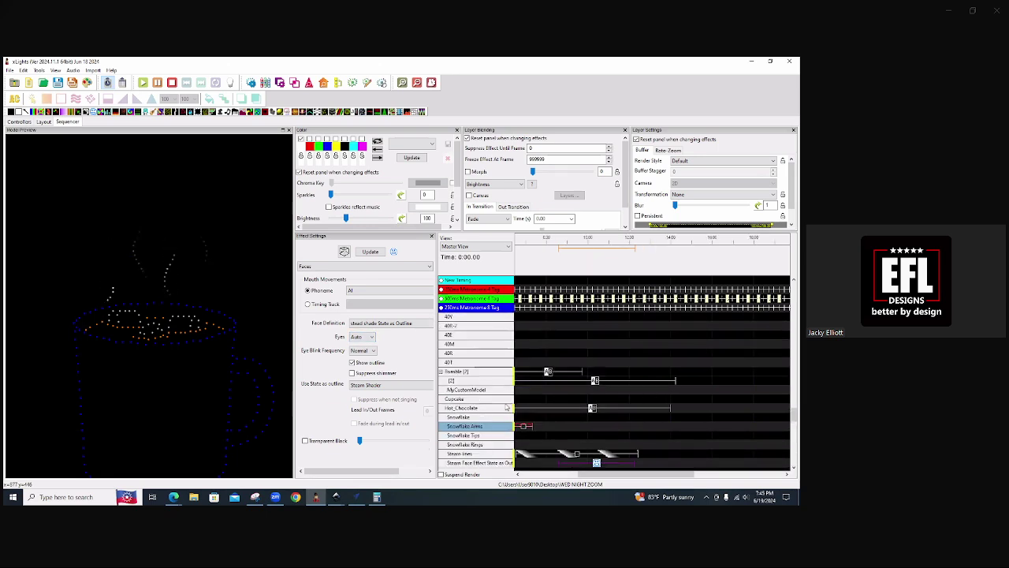
scroll(477, 400, up, 6)
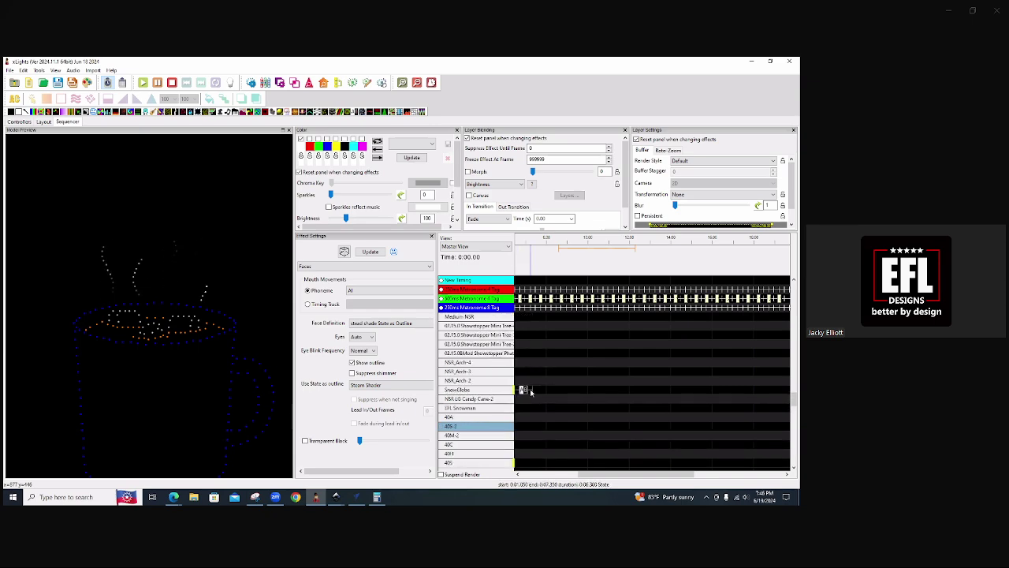
double_click(498, 392)
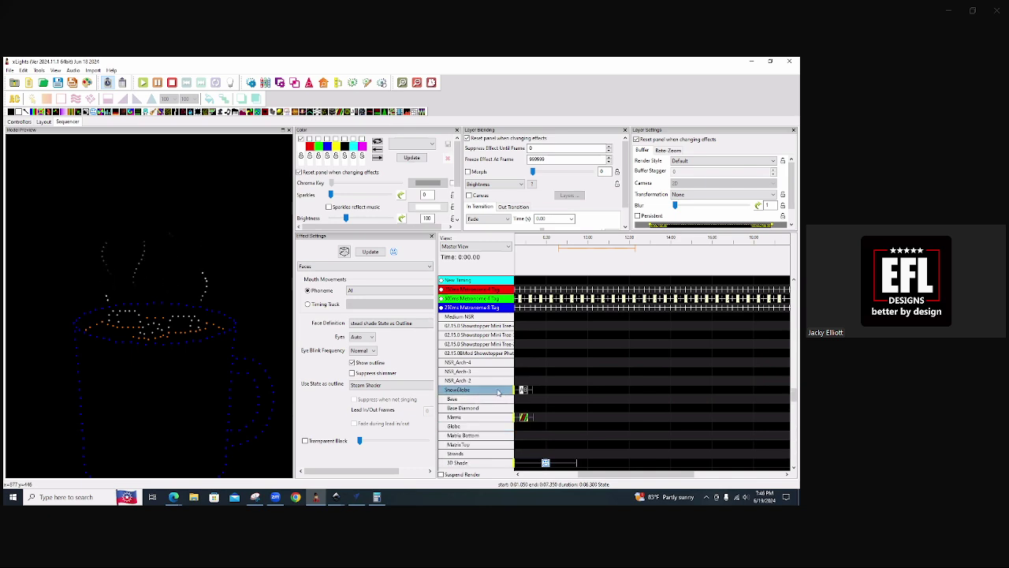
scroll(576, 397, down, 6)
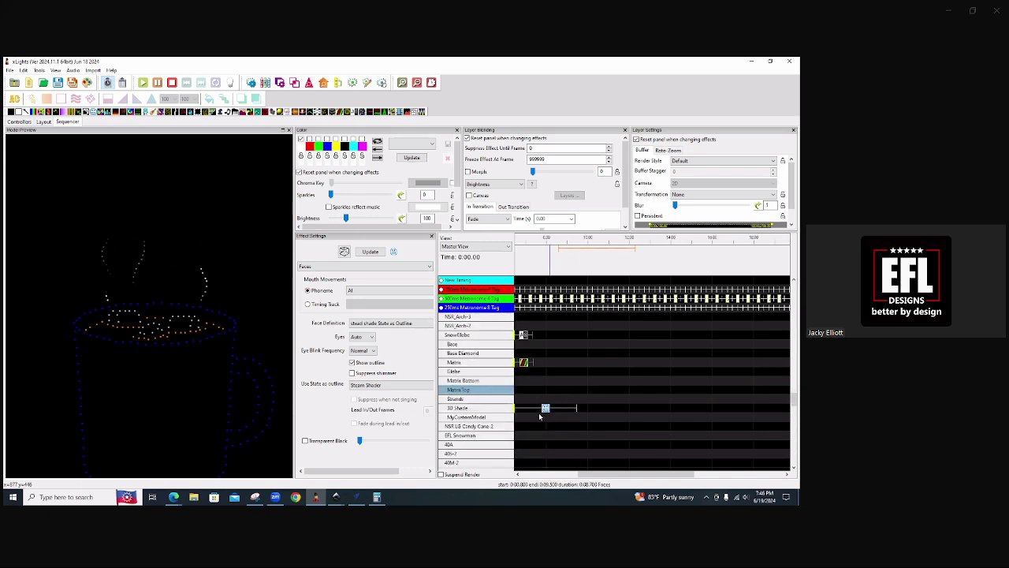
click(546, 408)
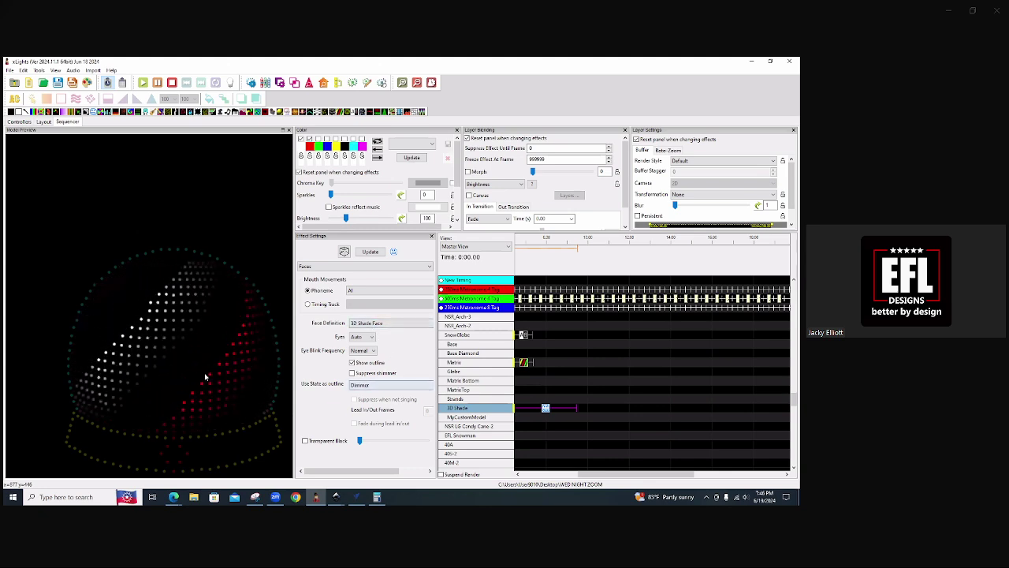
- Replay SnowGlobe's 3D Shade effect and examine its layer blending mode
click(545, 408)
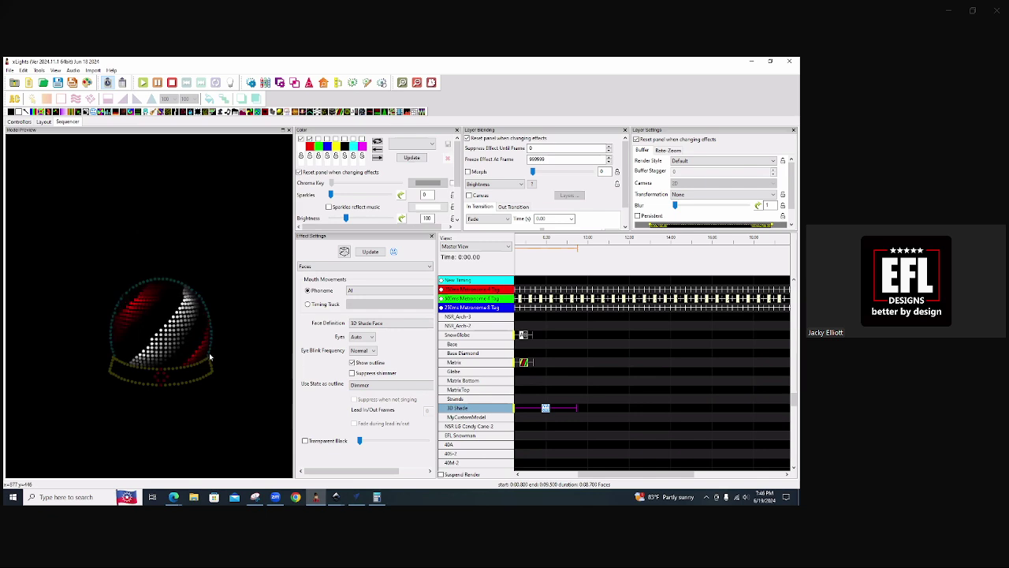
click(512, 183)
click(545, 114)
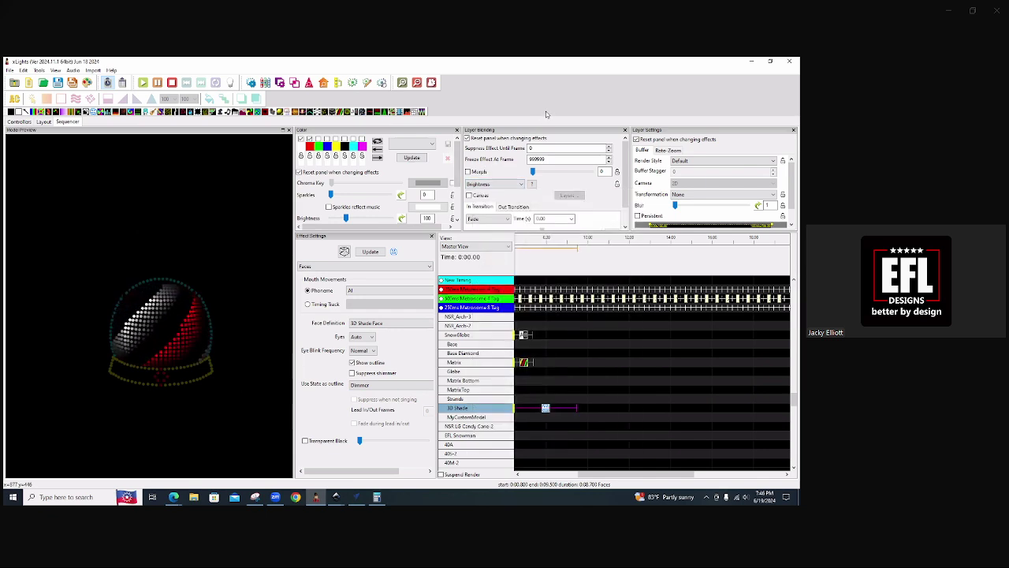